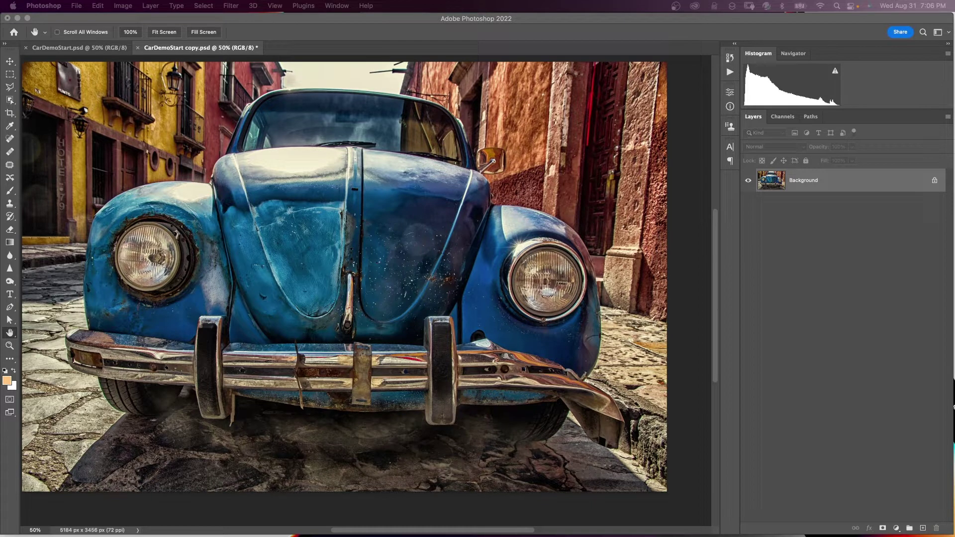
Add a Color Lookup adjustment layer using the NightFromDay.CUBE 3DLUT file.
{"action": "left_click", "coordinate": [838, 187]}
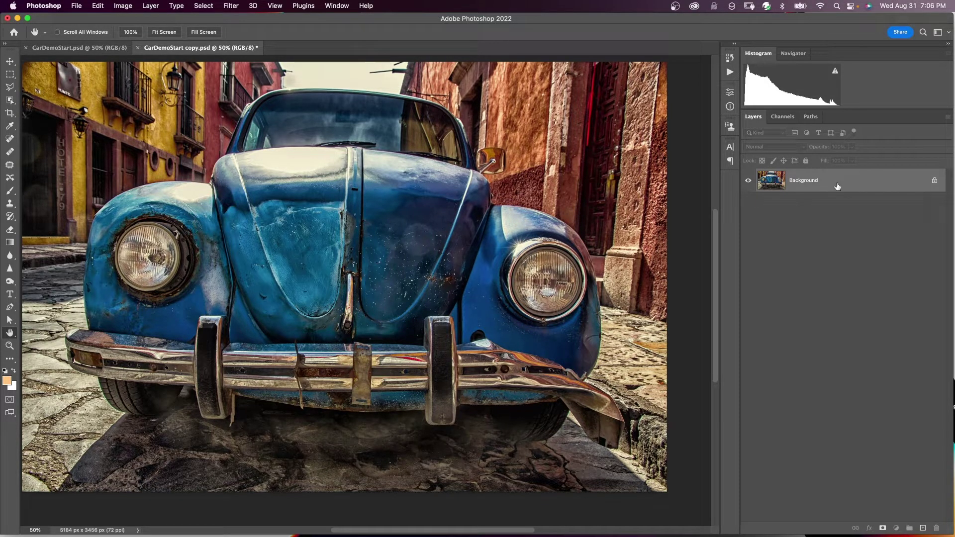
{"action": "left_click", "coordinate": [896, 529]}
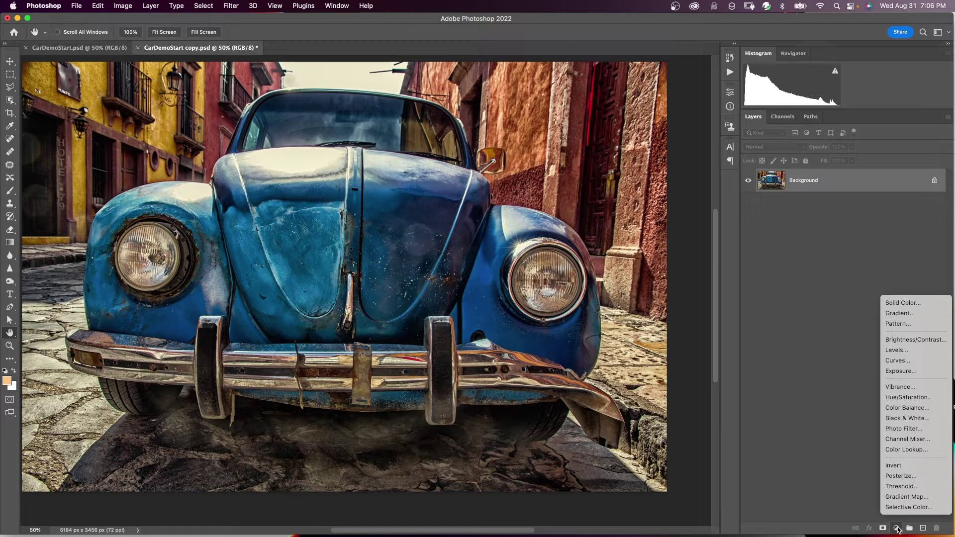
{"action": "left_click", "coordinate": [907, 450]}
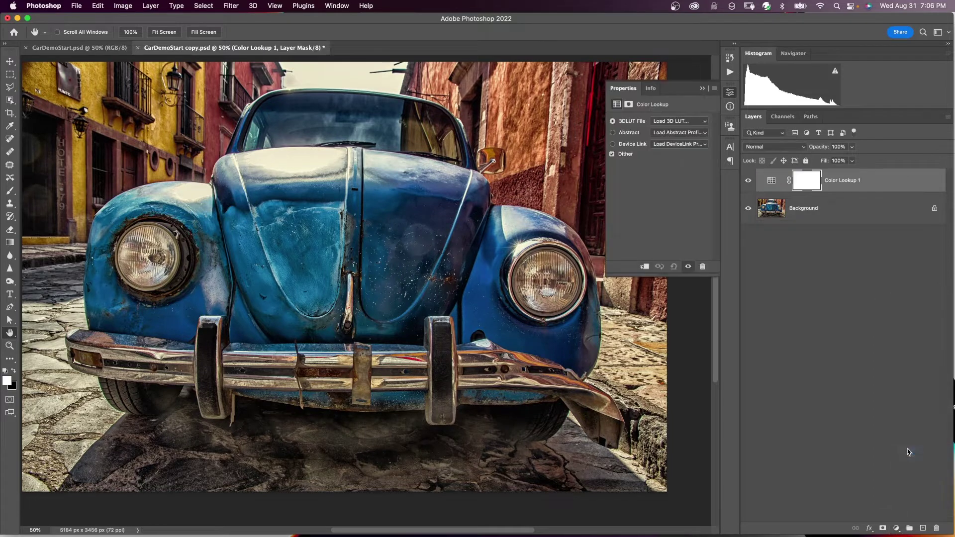
{"action": "left_click", "coordinate": [702, 123]}
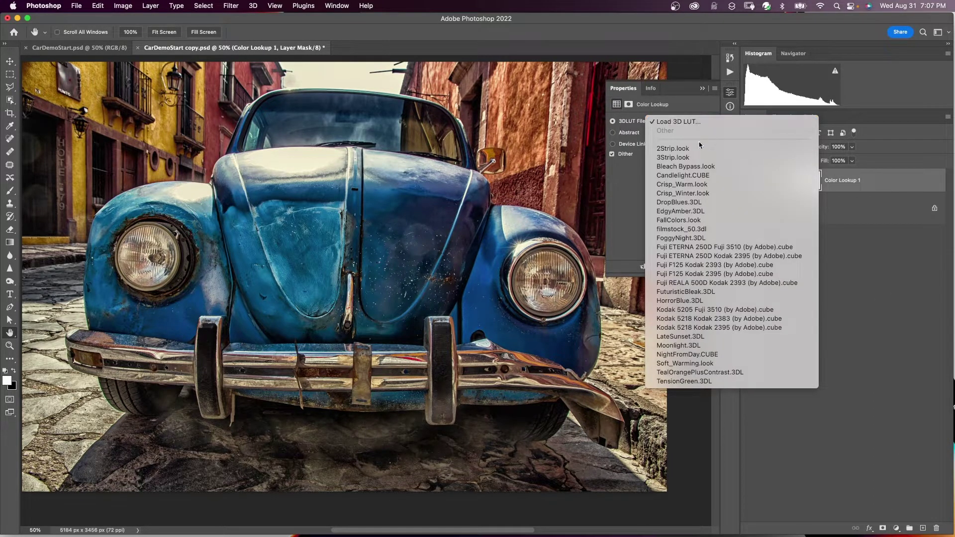
{"action": "left_click", "coordinate": [683, 355]}
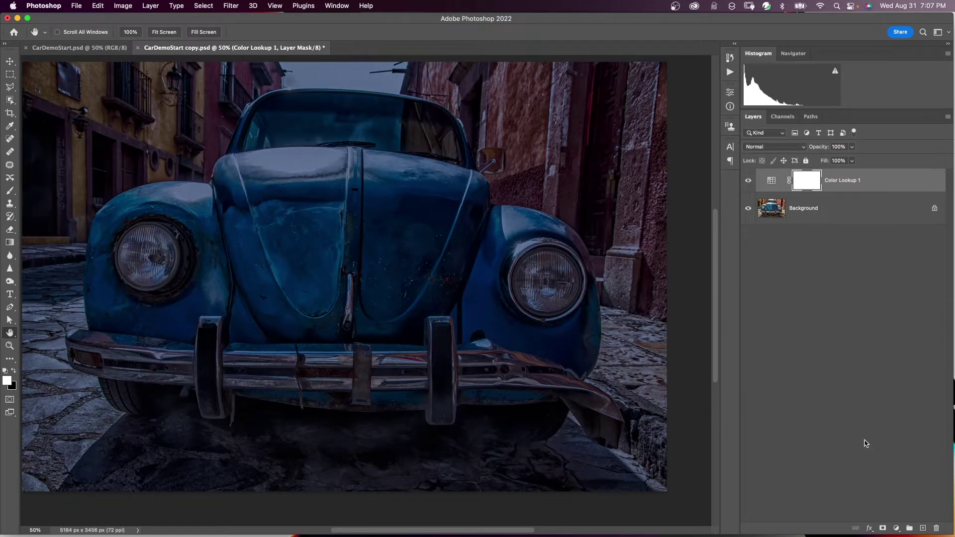
Add a Hue/Saturation layer with Saturation -52 and Lightness -18.
{"action": "left_click", "coordinate": [897, 529]}
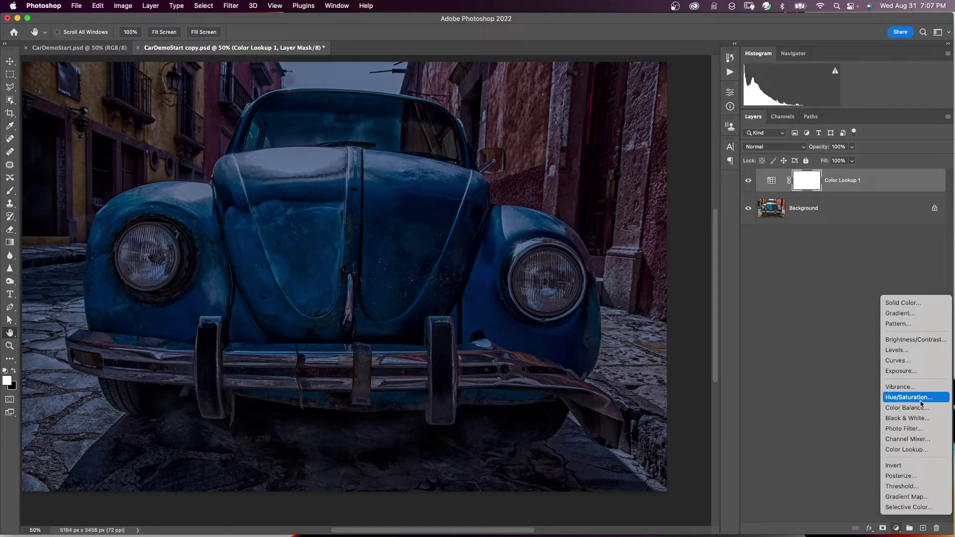
{"action": "left_click", "coordinate": [918, 398]}
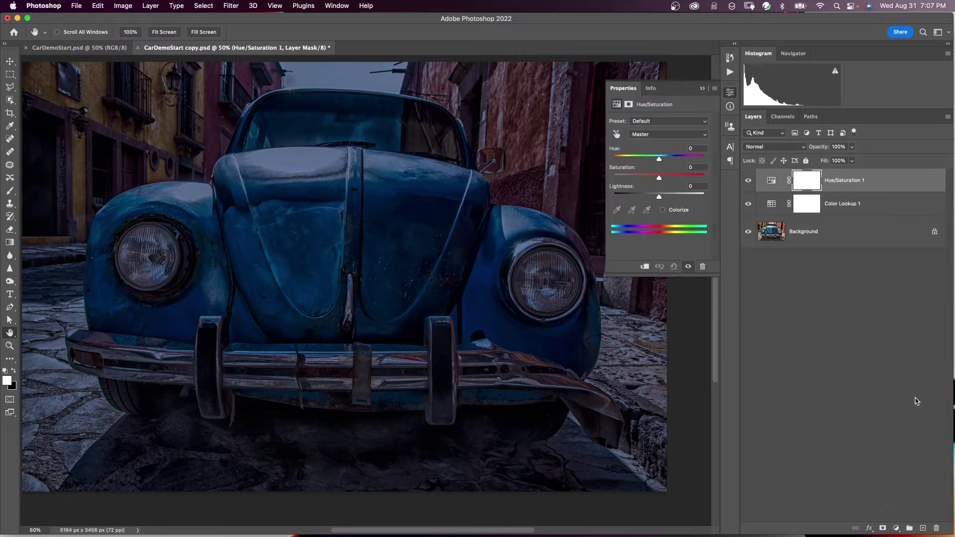
{"action": "left_click_drag", "start_coordinate": [659, 177], "coordinate": [635, 178]}
{"action": "left_click_drag", "start_coordinate": [659, 193], "coordinate": [653, 198]}
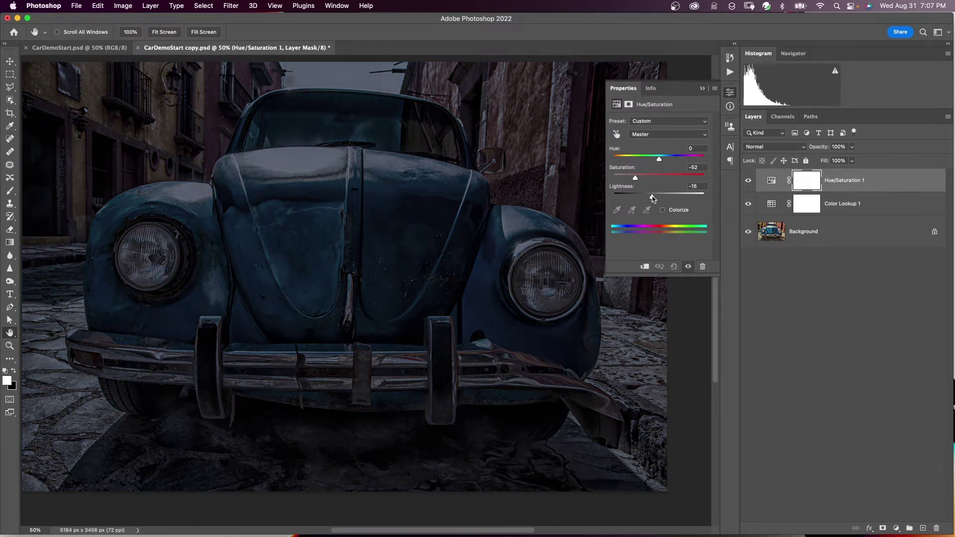
Add an empty layer on top and choose the Brush tool with a soft round preset.
{"action": "left_click", "coordinate": [923, 528]}
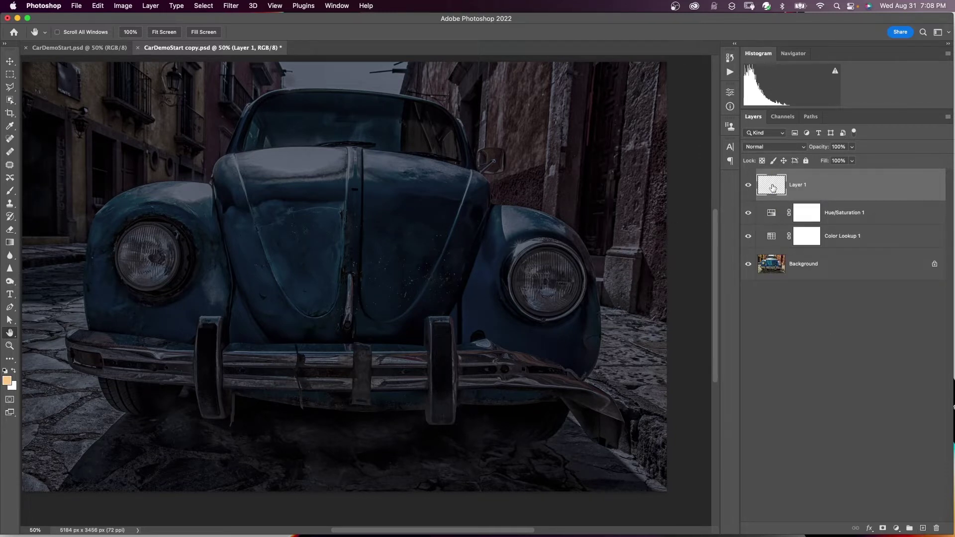
{"action": "left_click", "coordinate": [10, 192]}
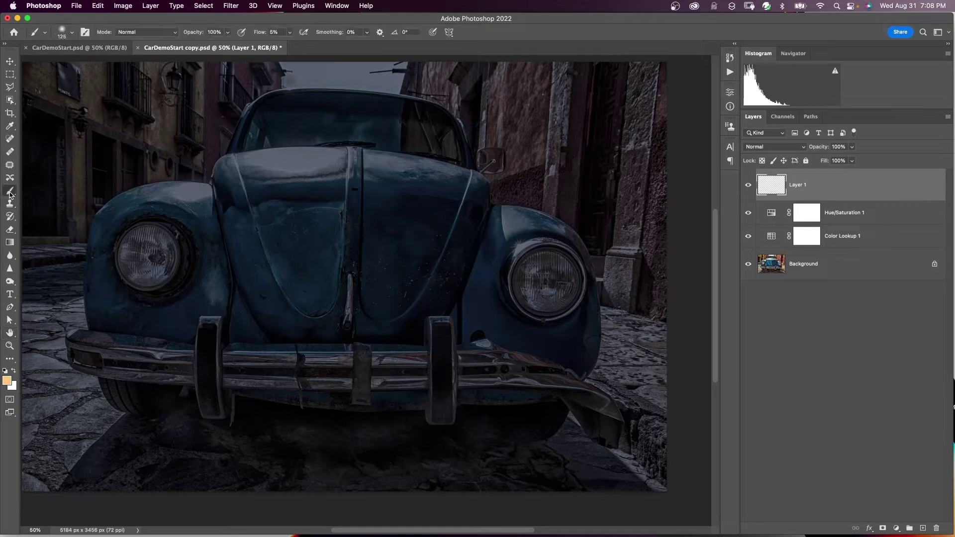
{"action": "left_click", "coordinate": [72, 32]}
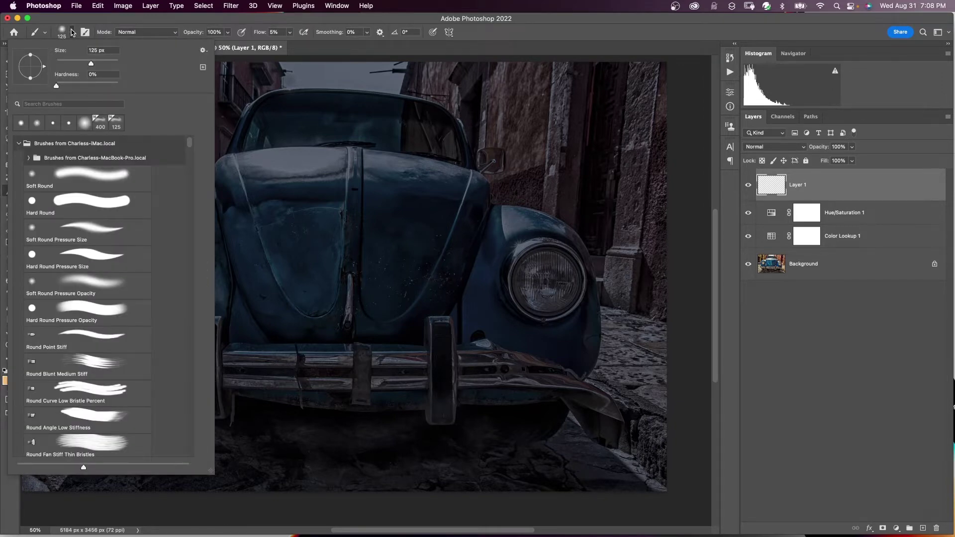
{"action": "left_click", "coordinate": [72, 32]}
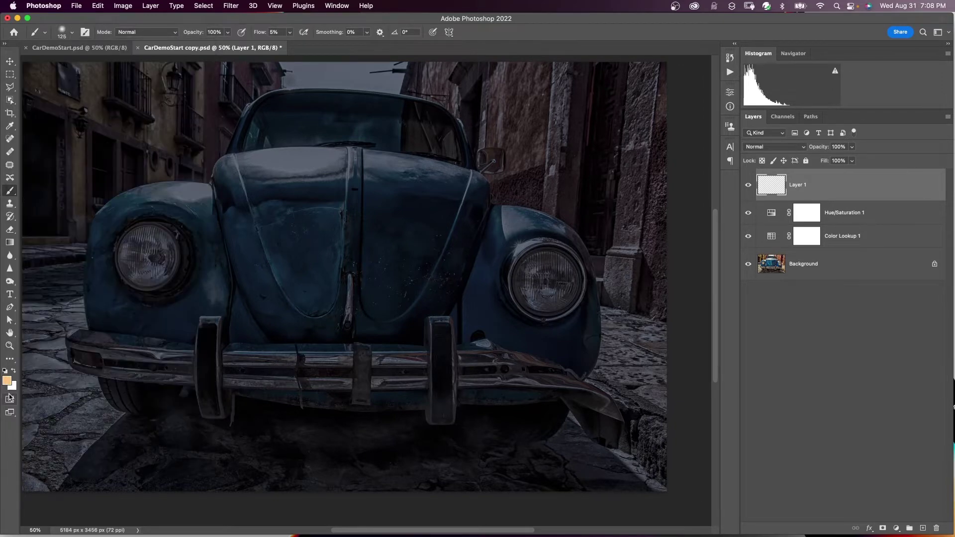
Set the foreground colour to pale orange ffc682.
{"action": "left_click", "coordinate": [8, 381]}
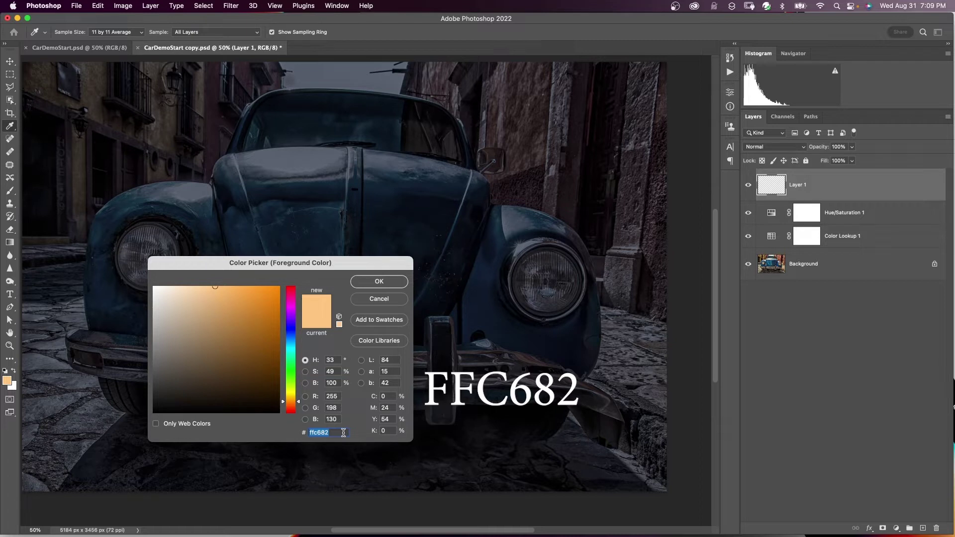
{"action": "left_click", "coordinate": [342, 434]}
{"action": "left_click", "coordinate": [369, 282]}
Rename Layer 1 to 'Light1'.
{"action": "double_click", "coordinate": [797, 184]}
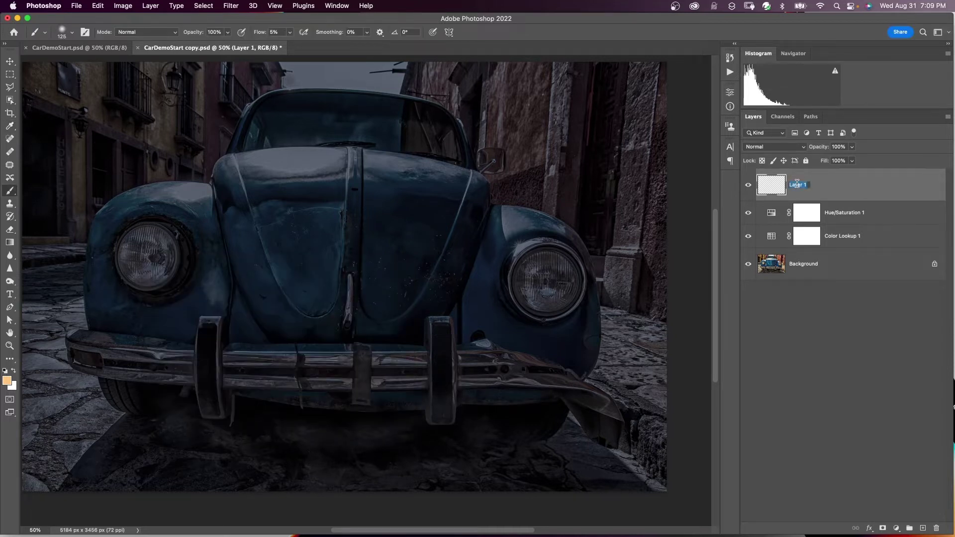
{"action": "type", "text": "Light1"}
{"action": "key", "text": "Return"}
With a 400 px brush at 100% flow, paint a glow on each headlight.
{"action": "key", "text": "bracketright"}
{"action": "key", "text": "bracketright"}
{"action": "key", "text": "bracketright"}
{"action": "left_click", "coordinate": [292, 32]}
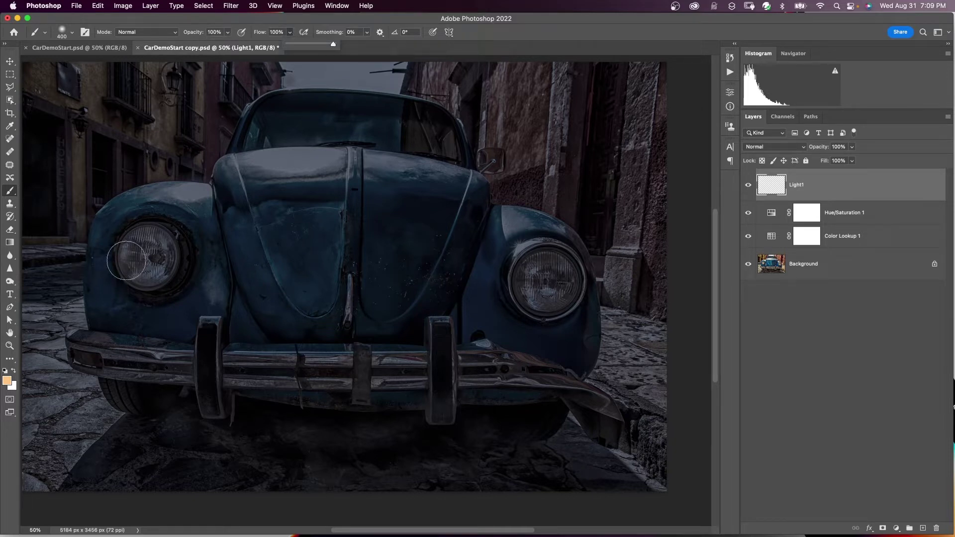
{"action": "left_click", "coordinate": [147, 255]}
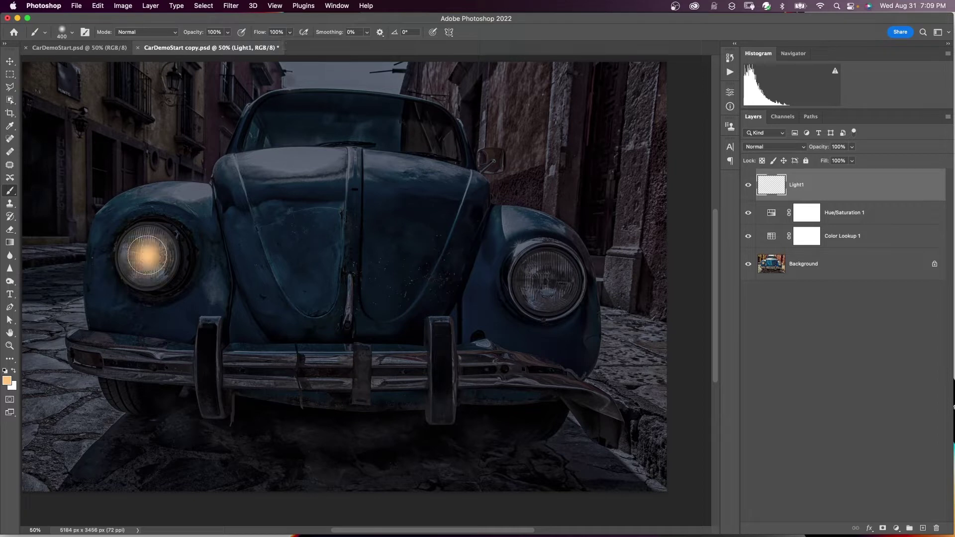
{"action": "left_click", "coordinate": [547, 282]}
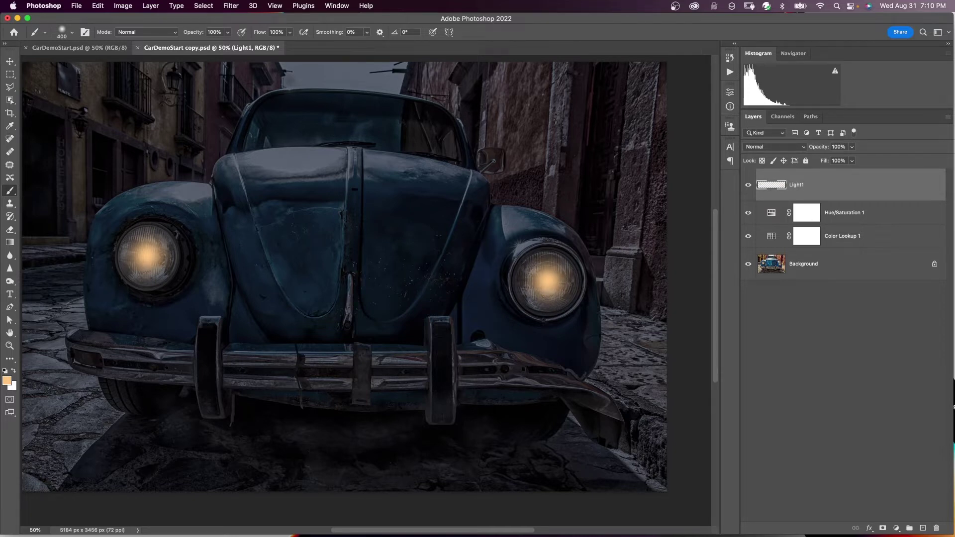
Set Light1 to Linear Dodge (Add) and turn off Transparency Shapes Layer in its blending options.
{"action": "left_click", "coordinate": [779, 149]}
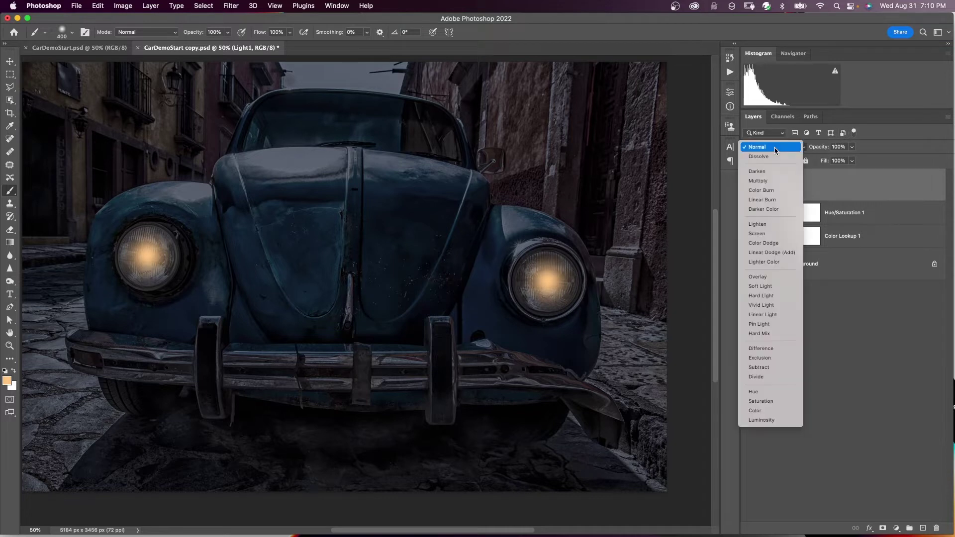
{"action": "left_click", "coordinate": [776, 252]}
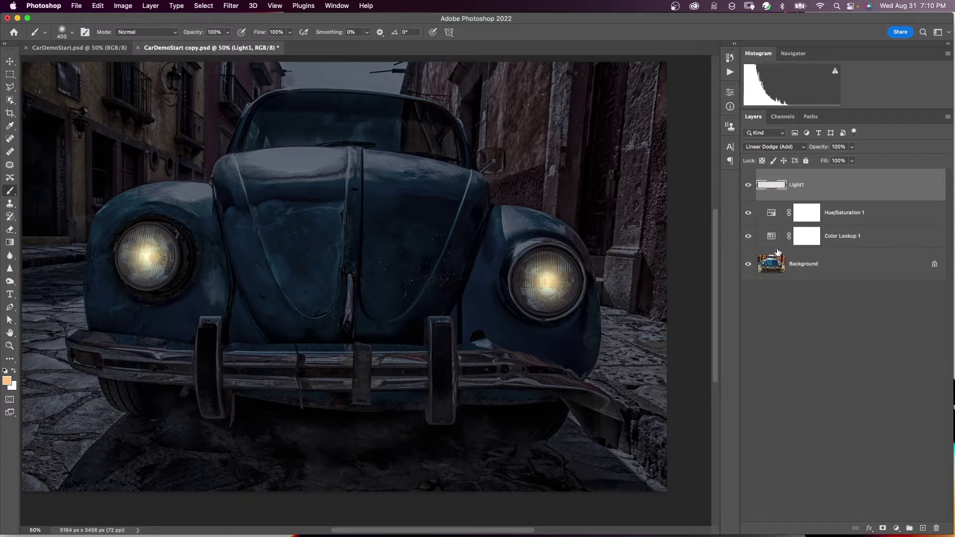
{"action": "double_click", "coordinate": [851, 186]}
{"action": "left_click_drag", "start_coordinate": [253, 10], "coordinate": [447, 49]}
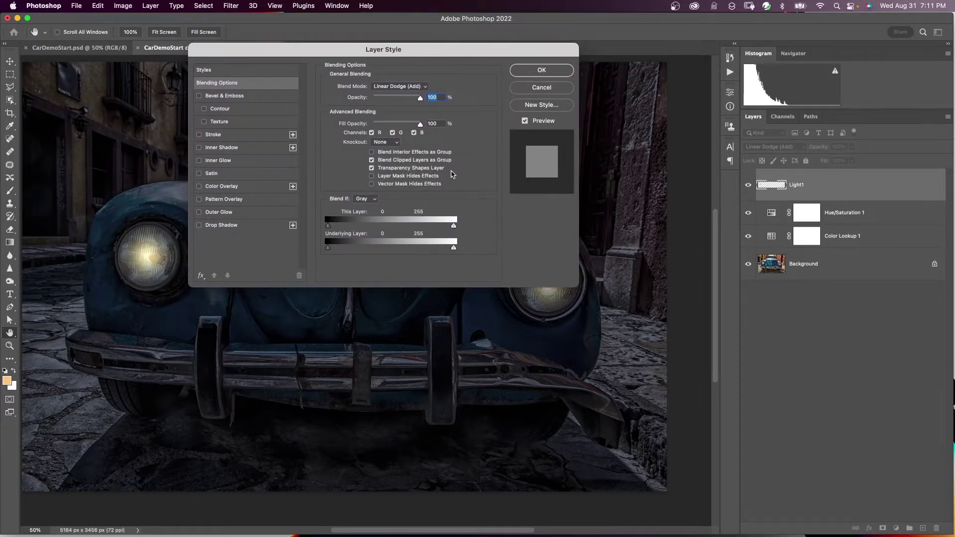
{"action": "left_click", "coordinate": [372, 170]}
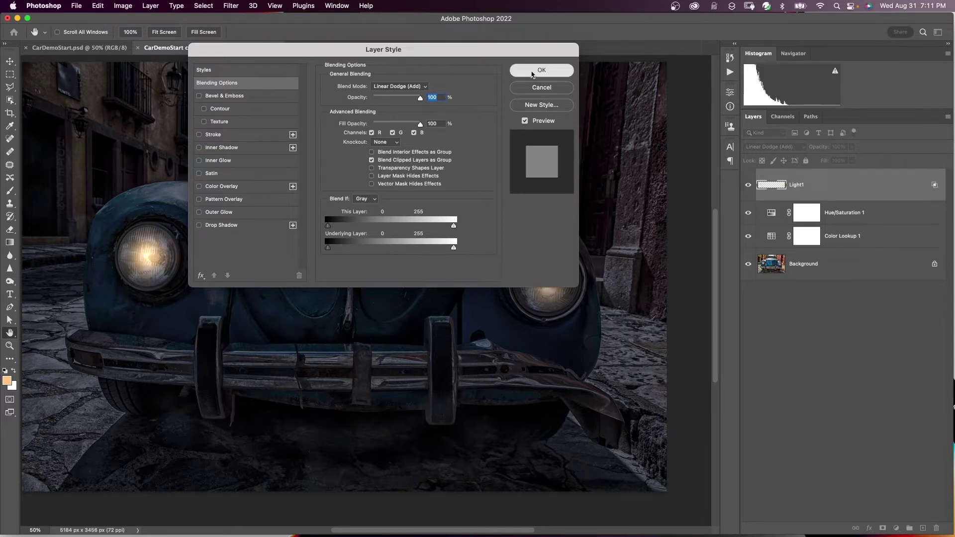
{"action": "left_click", "coordinate": [533, 76]}
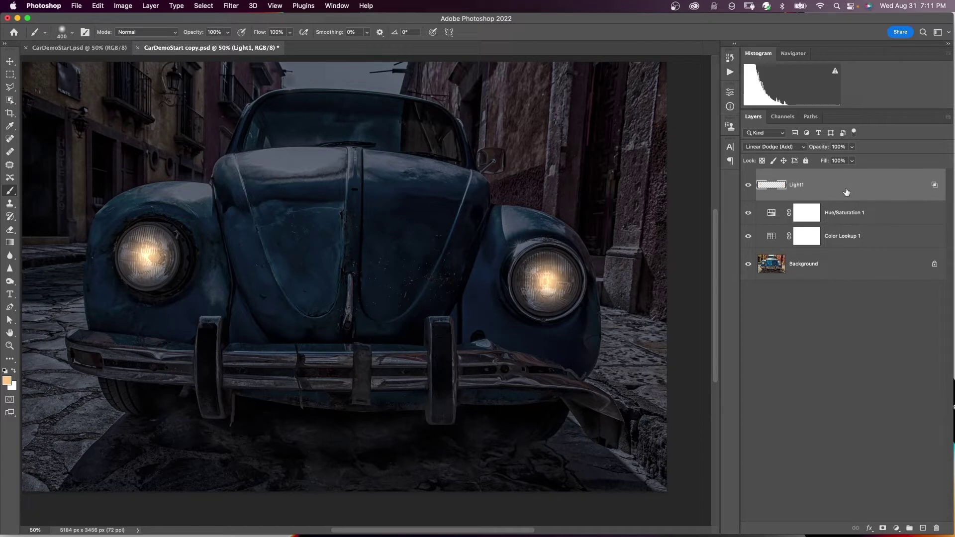
Group Light1 into a new group named 'Lights'.
{"action": "key", "text": "super+g"}
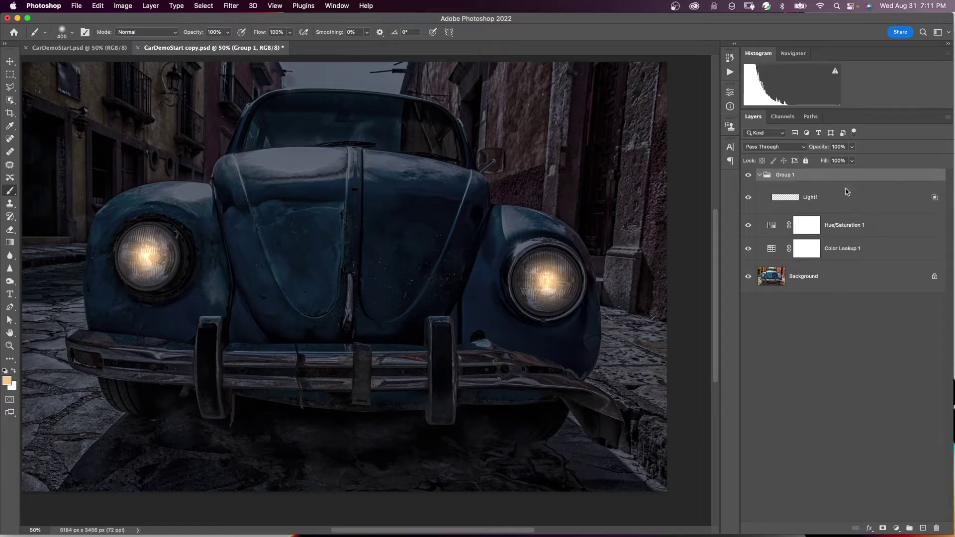
{"action": "double_click", "coordinate": [785, 174]}
{"action": "type", "text": "Lights"}
{"action": "key", "text": "Return"}
Add a new layer above Light1 named 'Light2'.
{"action": "left_click", "coordinate": [867, 200]}
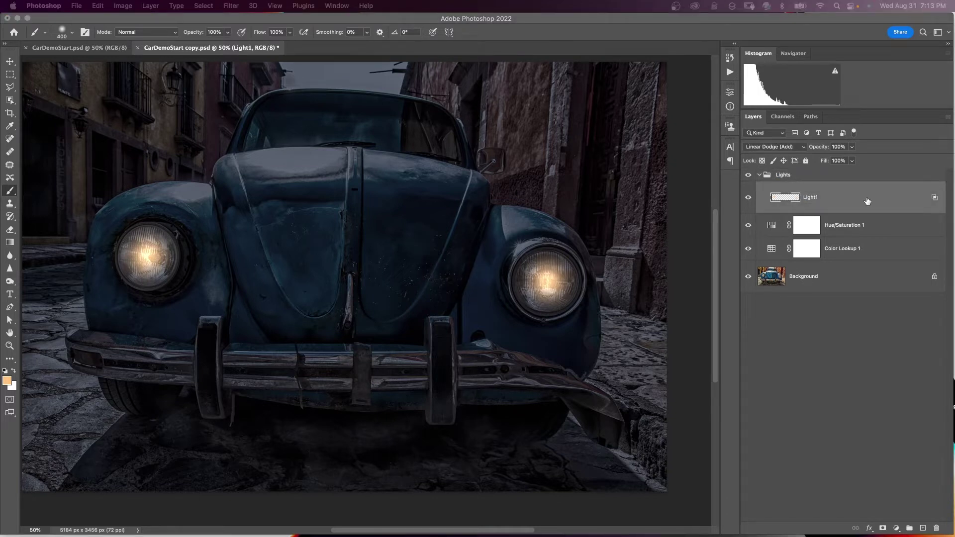
{"action": "left_click", "coordinate": [922, 528]}
{"action": "double_click", "coordinate": [811, 197]}
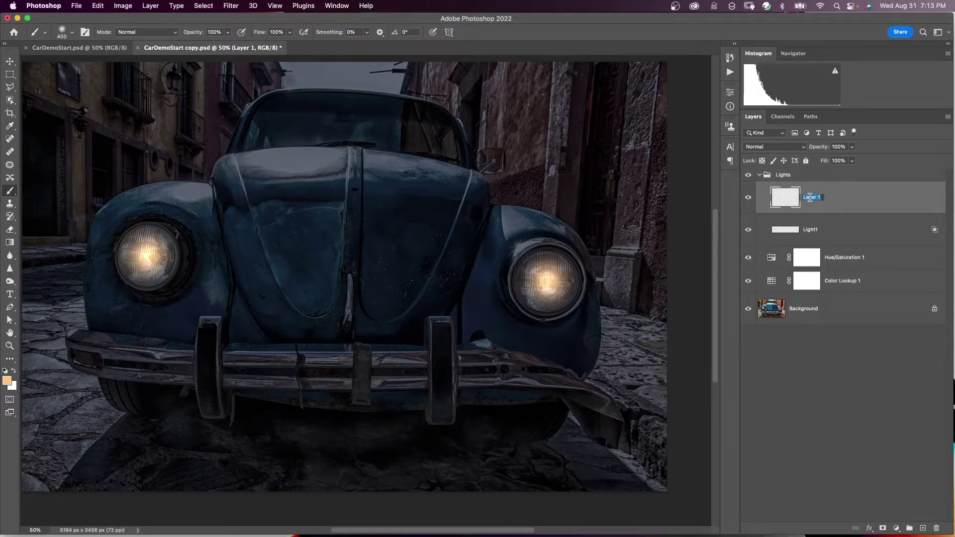
{"action": "type", "text": "Light2"}
{"action": "key", "text": "Return"}
Set Light2 to Linear Dodge (Add) with Transparency Shapes Layer turned off.
{"action": "left_click", "coordinate": [785, 147]}
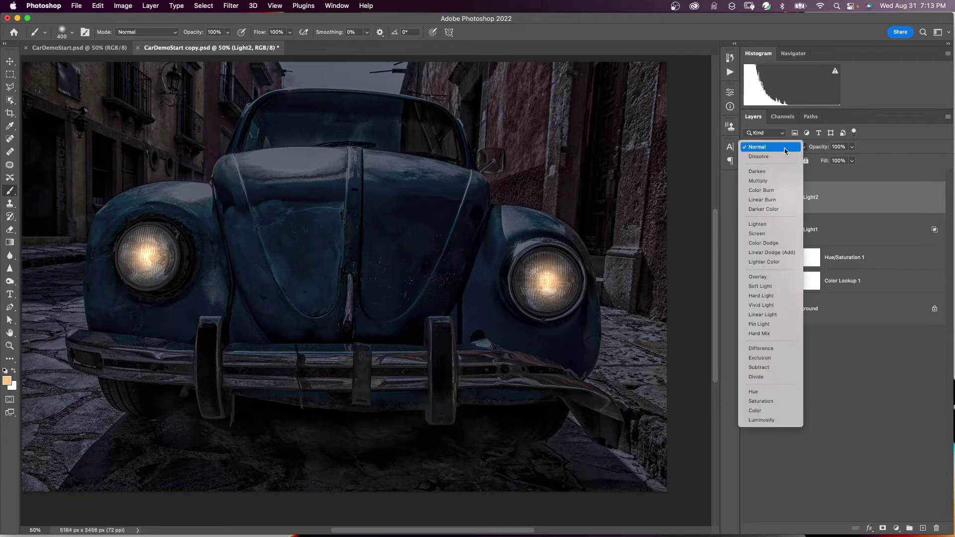
{"action": "left_click", "coordinate": [771, 252]}
{"action": "double_click", "coordinate": [864, 196]}
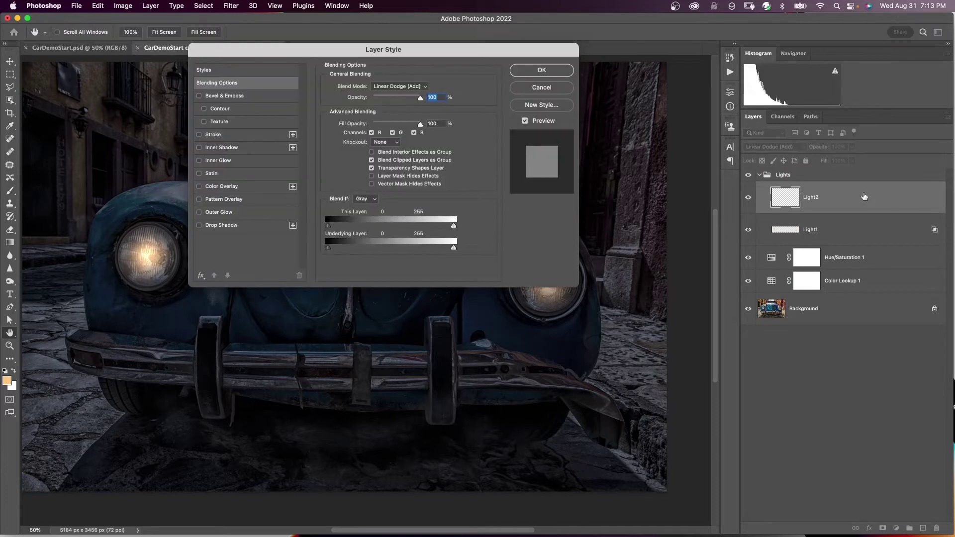
{"action": "left_click", "coordinate": [372, 168]}
{"action": "left_click", "coordinate": [541, 70]}
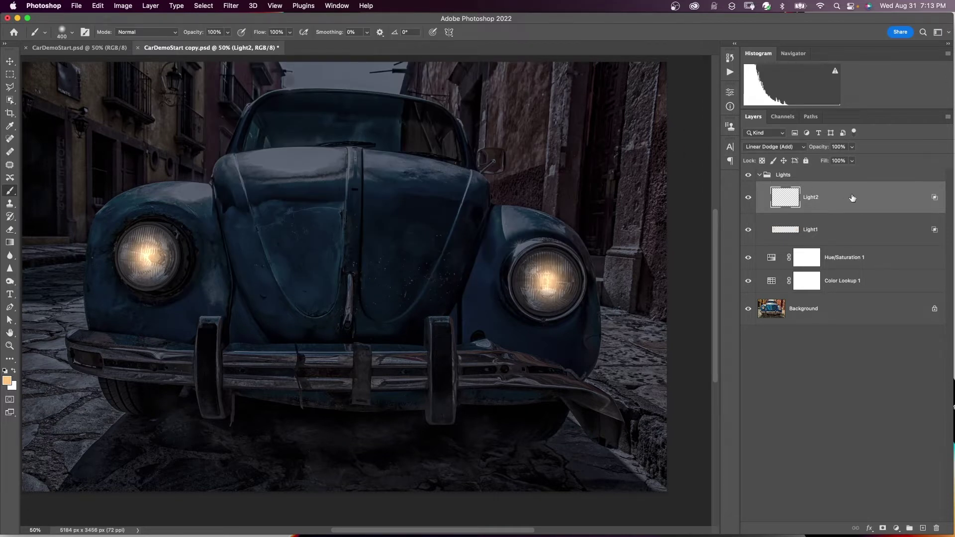
Duplicate Light2 twice and rename the copies 'Reflection Light' and 'Light Flare'.
{"action": "key", "text": "super+j"}
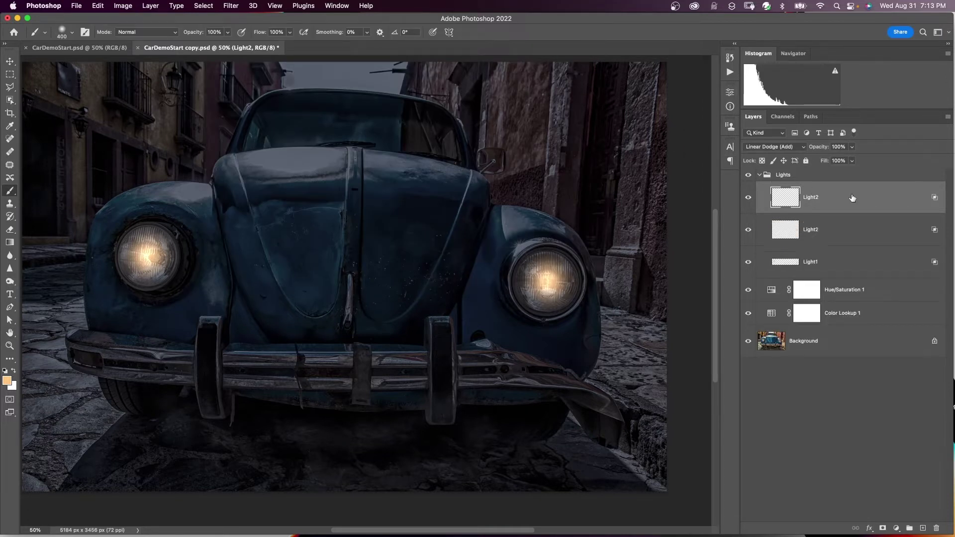
{"action": "key", "text": "super+j"}
{"action": "double_click", "coordinate": [812, 229]}
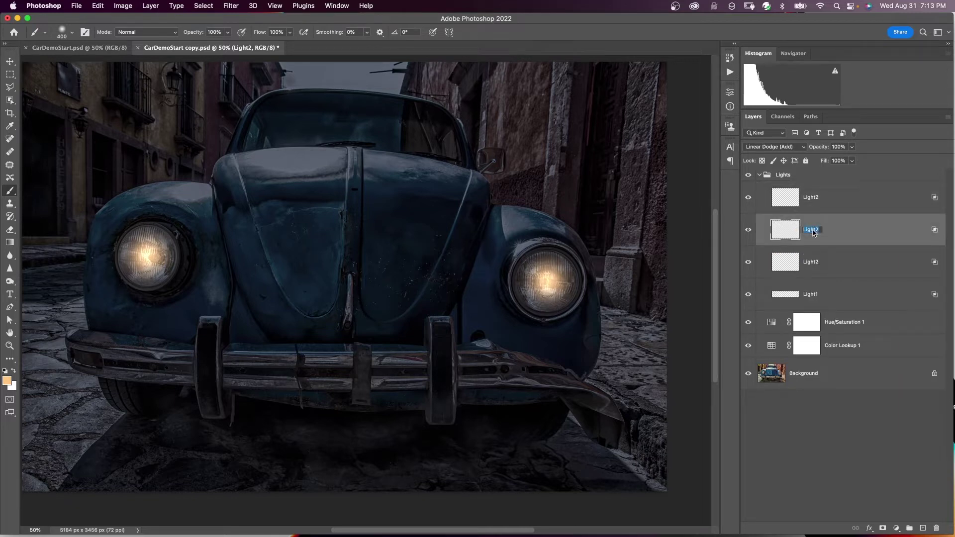
{"action": "type", "text": "Reflection Light"}
{"action": "double_click", "coordinate": [812, 197]}
{"action": "type", "text": "Ligh"}
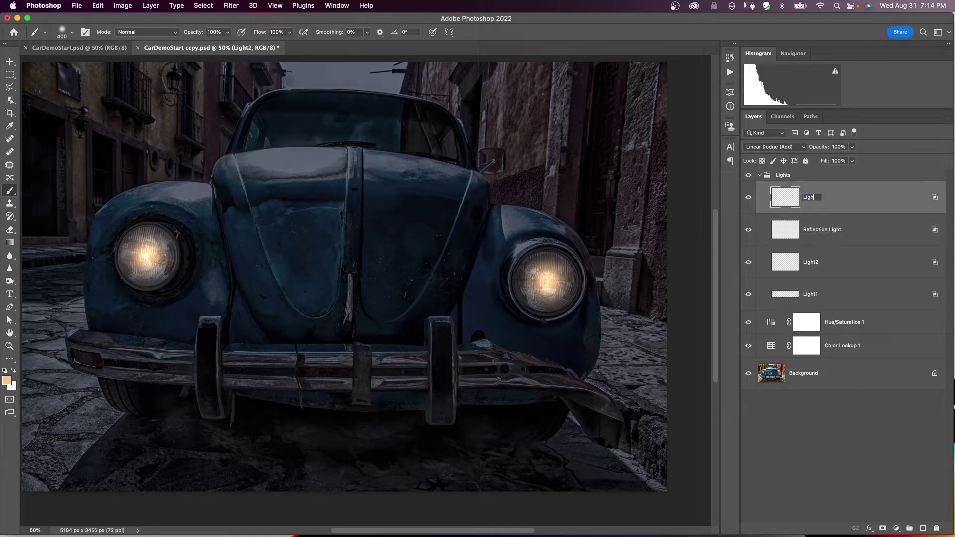
{"action": "type", "text": "t Flare"}
{"action": "key", "text": "Return"}
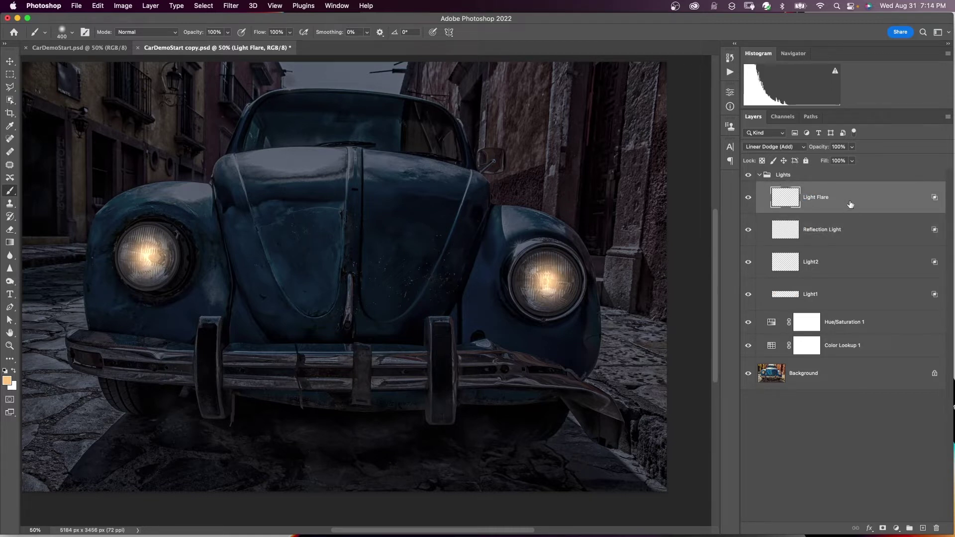
Hide the Light Flare layer and select Light2 in the Lights group.
{"action": "left_click", "coordinate": [759, 174]}
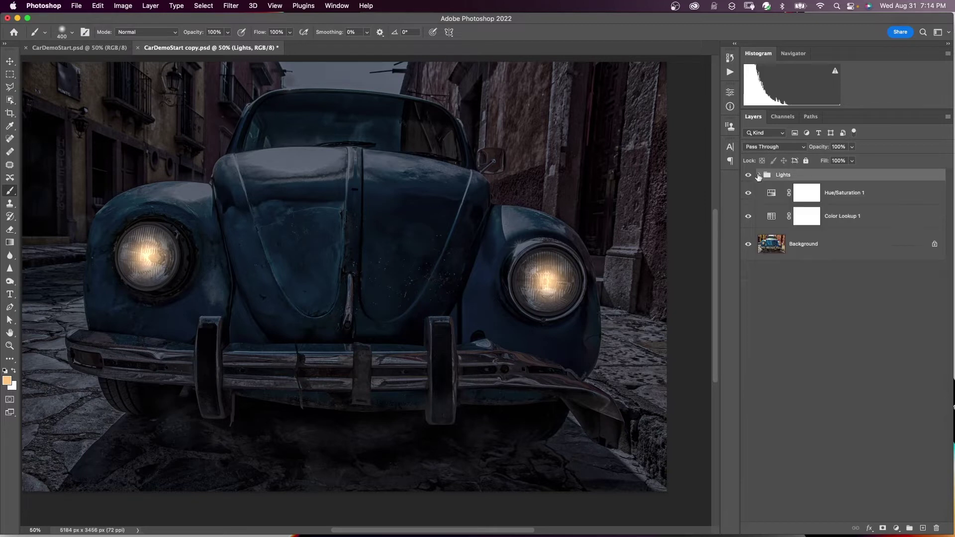
{"action": "left_click", "coordinate": [758, 175]}
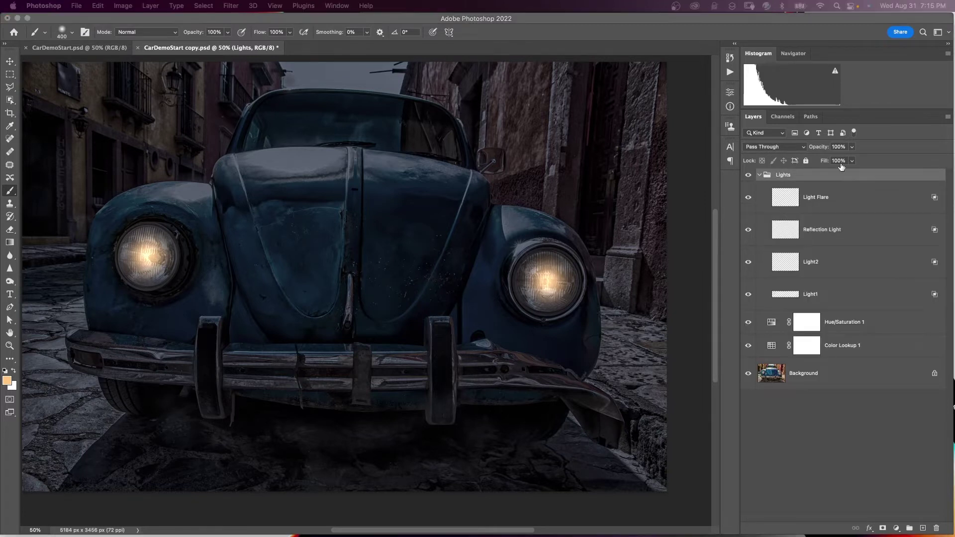
{"action": "left_click", "coordinate": [751, 200]}
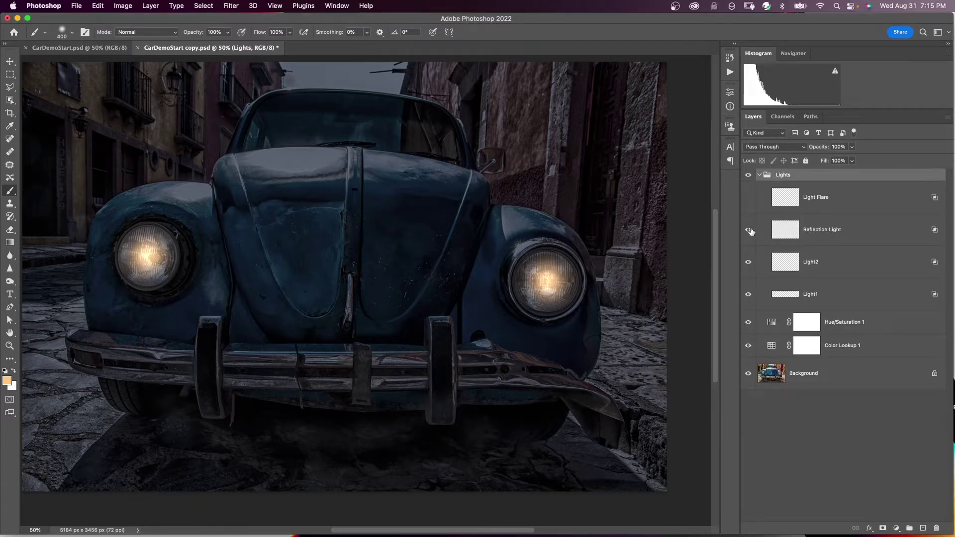
{"action": "left_click", "coordinate": [835, 267]}
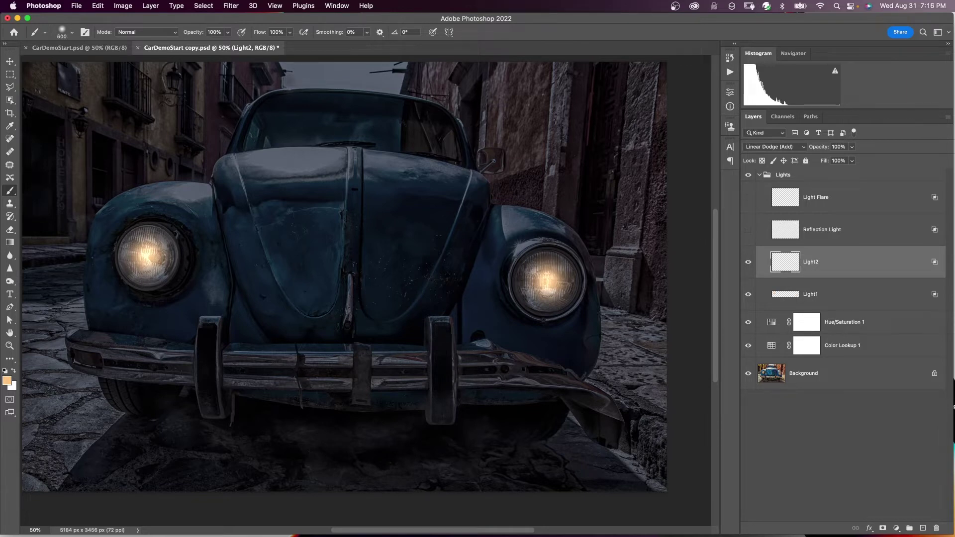
Paint extra glow on both headlights on Light2 and lower its opacity to 61%.
{"action": "left_click", "coordinate": [147, 255]}
{"action": "left_click", "coordinate": [546, 280]}
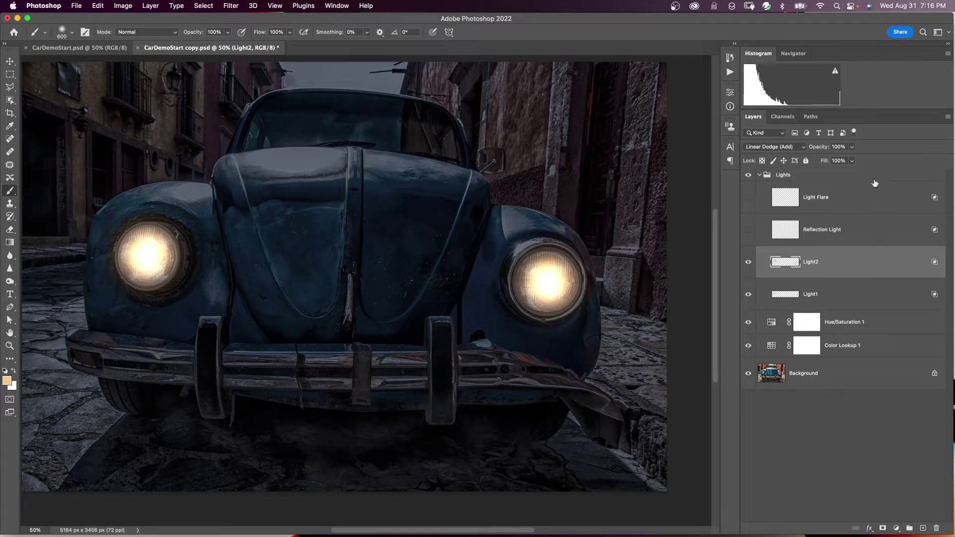
{"action": "left_click", "coordinate": [853, 149]}
{"action": "left_click_drag", "start_coordinate": [854, 158], "coordinate": [830, 161]}
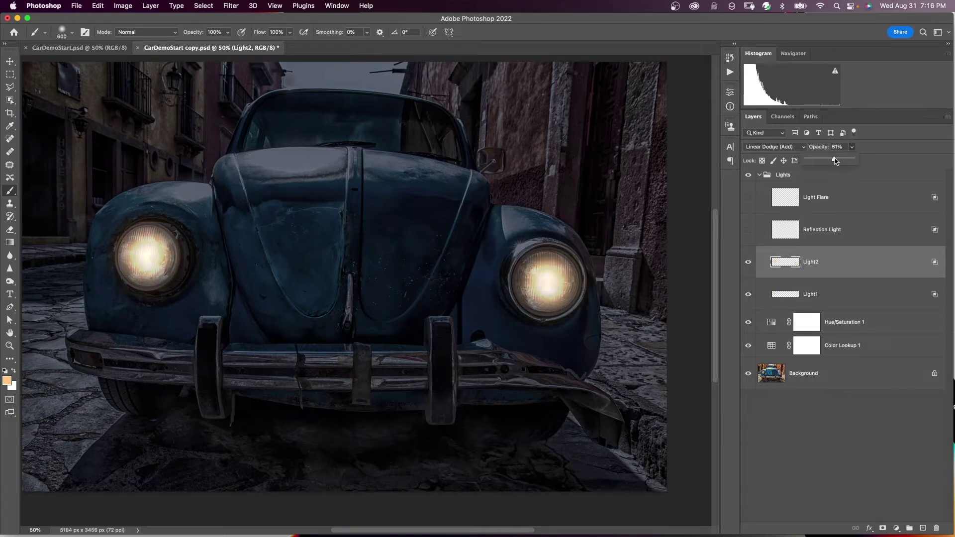
{"action": "left_click", "coordinate": [866, 258]}
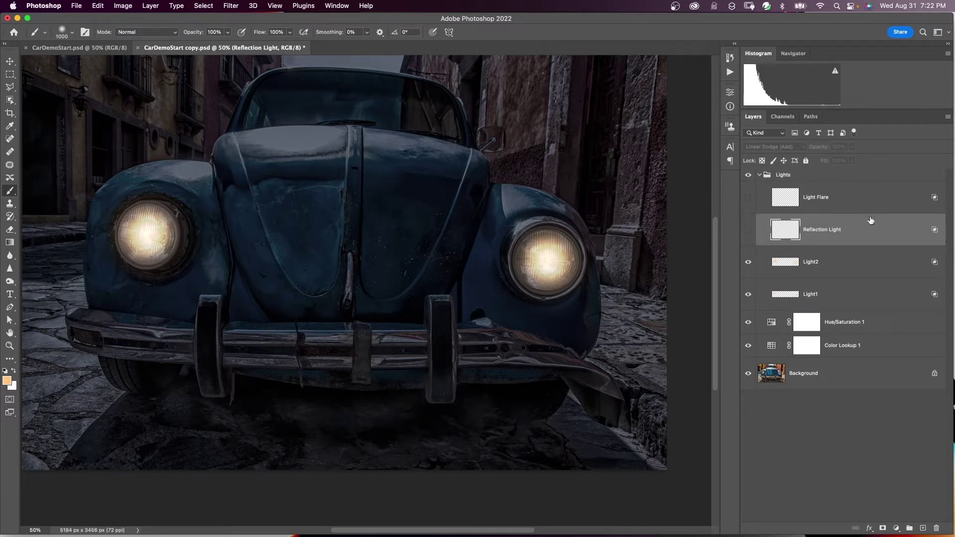
Show Reflection Light and, with a smaller brush, paint glow streaks along both bumper sides and under the right headlight.
{"action": "left_click", "coordinate": [747, 233]}
{"action": "key", "text": "bracketleft"}
{"action": "key", "text": "bracketleft"}
{"action": "key", "text": "bracketleft"}
{"action": "key", "text": "bracketleft"}
{"action": "key", "text": "bracketleft"}
{"action": "key", "text": "bracketleft"}
{"action": "key", "text": "bracketleft"}
{"action": "key", "text": "bracketleft"}
{"action": "key", "text": "bracketleft"}
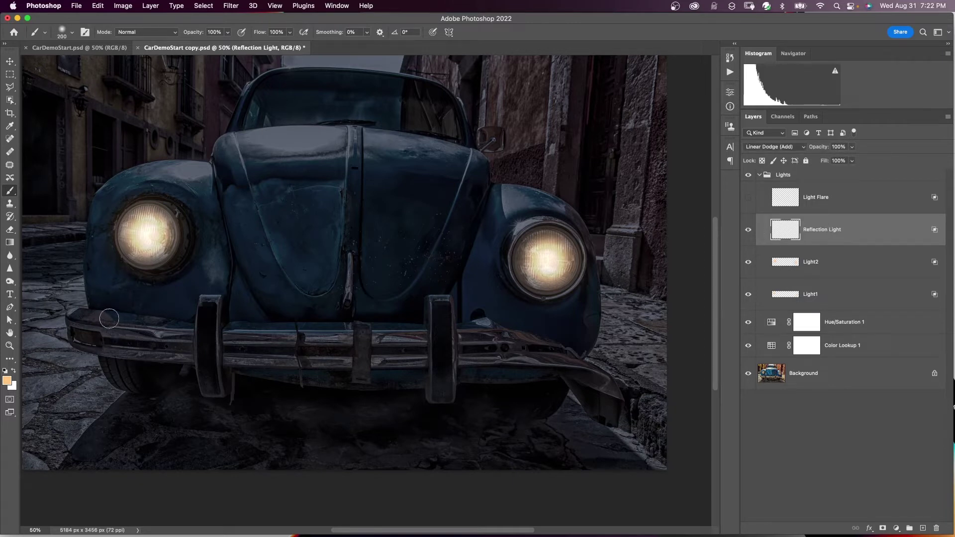
{"action": "left_click_drag", "start_coordinate": [99, 316], "coordinate": [162, 319]}
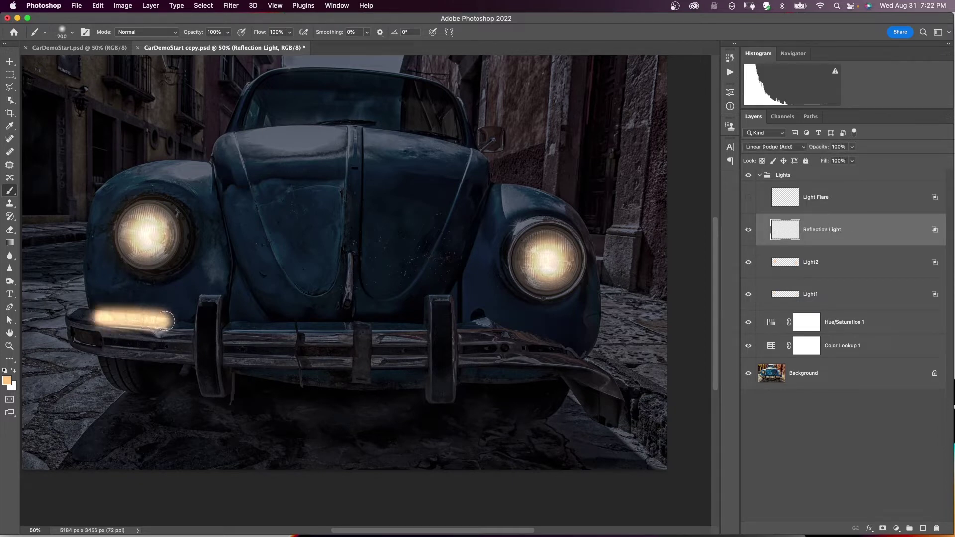
{"action": "key", "text": "bracketleft"}
{"action": "left_click_drag", "start_coordinate": [522, 292], "coordinate": [567, 294]}
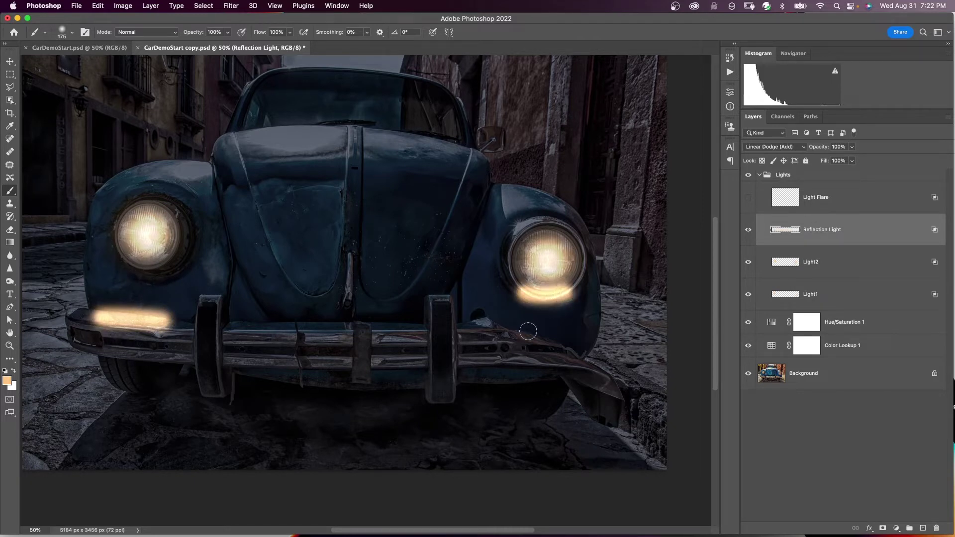
{"action": "left_click_drag", "start_coordinate": [531, 338], "coordinate": [599, 361]}
{"action": "left_click", "coordinate": [138, 334]}
{"action": "mouse_move", "coordinate": [137, 334]}
{"action": "left_mouse_down"}
{"action": "mouse_move", "coordinate": [94, 331]}
{"action": "mouse_move", "coordinate": [179, 323]}
{"action": "left_mouse_up"}
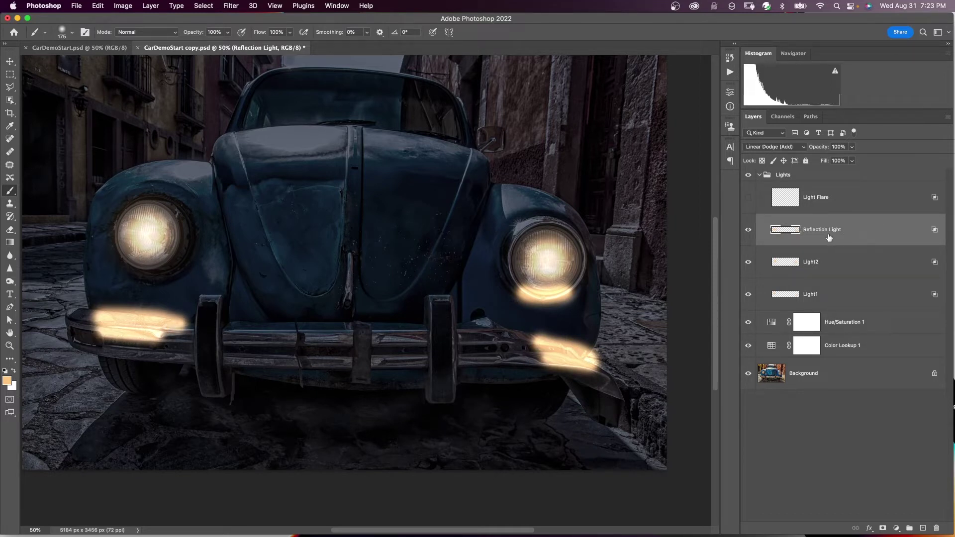
Split Reflection Light's Blend If Underlying Layer black slider to 31/79.
{"action": "double_click", "coordinate": [872, 233]}
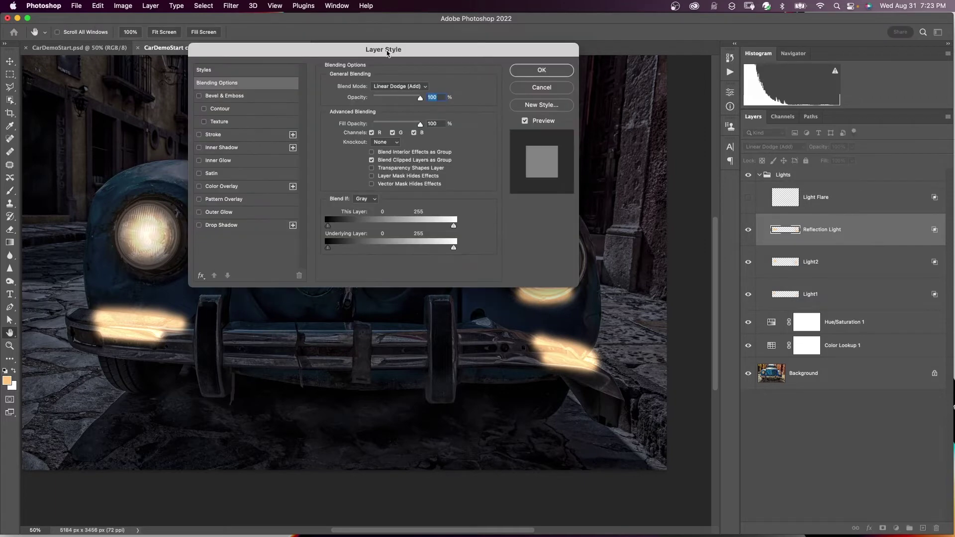
{"action": "left_click_drag", "start_coordinate": [388, 53], "coordinate": [426, 58]}
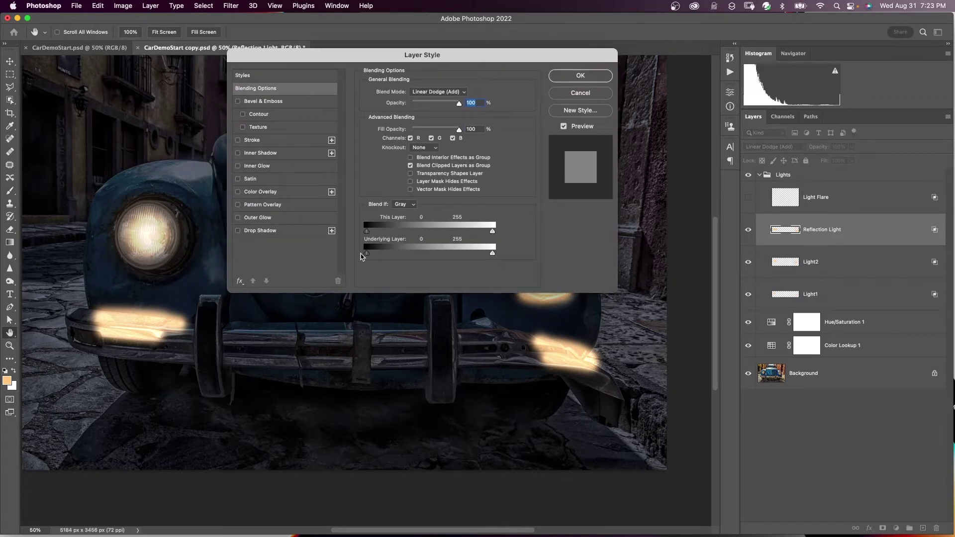
{"action": "mouse_move", "coordinate": [367, 255]}
{"action": "left_mouse_down"}
{"action": "mouse_move", "coordinate": [407, 257]}
{"action": "mouse_move", "coordinate": [383, 257]}
{"action": "left_mouse_up"}
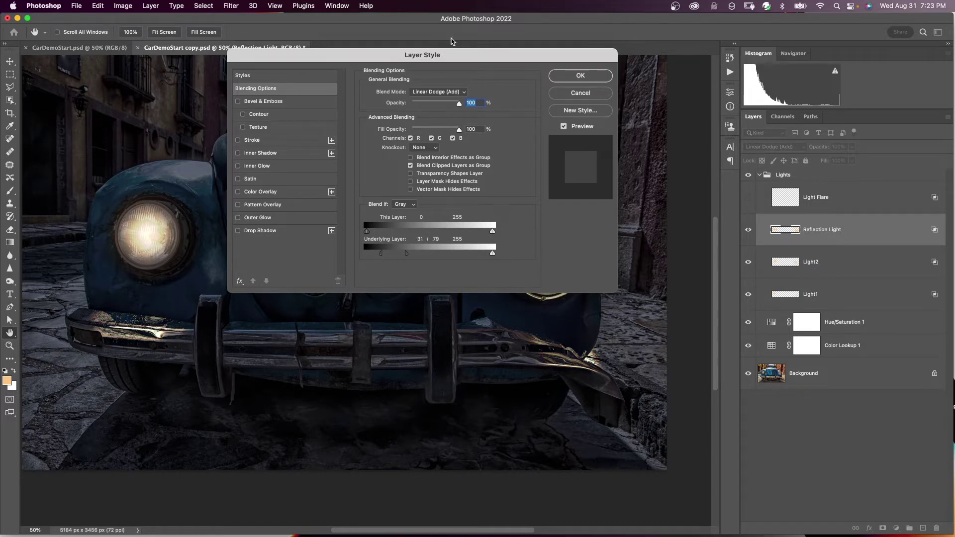
{"action": "left_click_drag", "start_coordinate": [462, 56], "coordinate": [398, 56]}
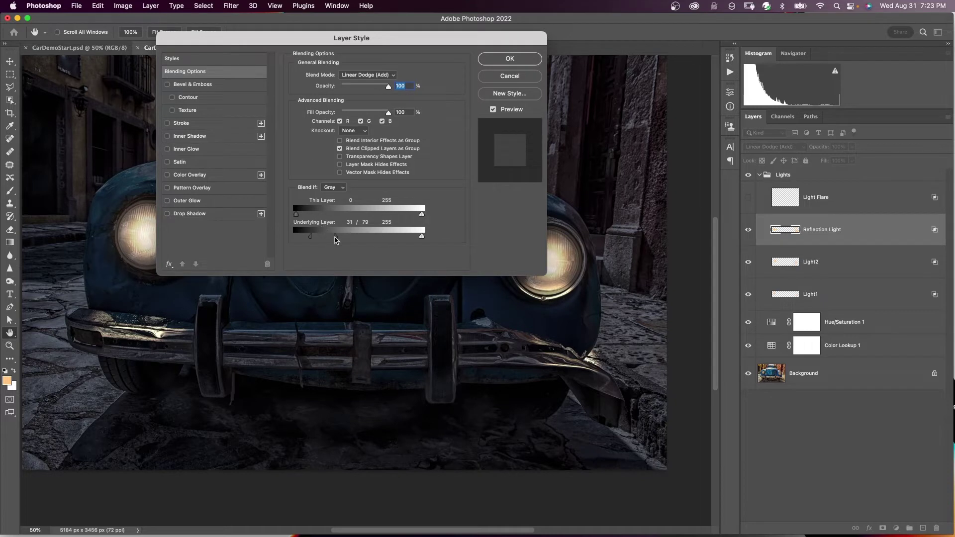
{"action": "left_click", "coordinate": [497, 60]}
Toggle Reflection Light off and on to compare the bumper sheen.
{"action": "left_click", "coordinate": [748, 231]}
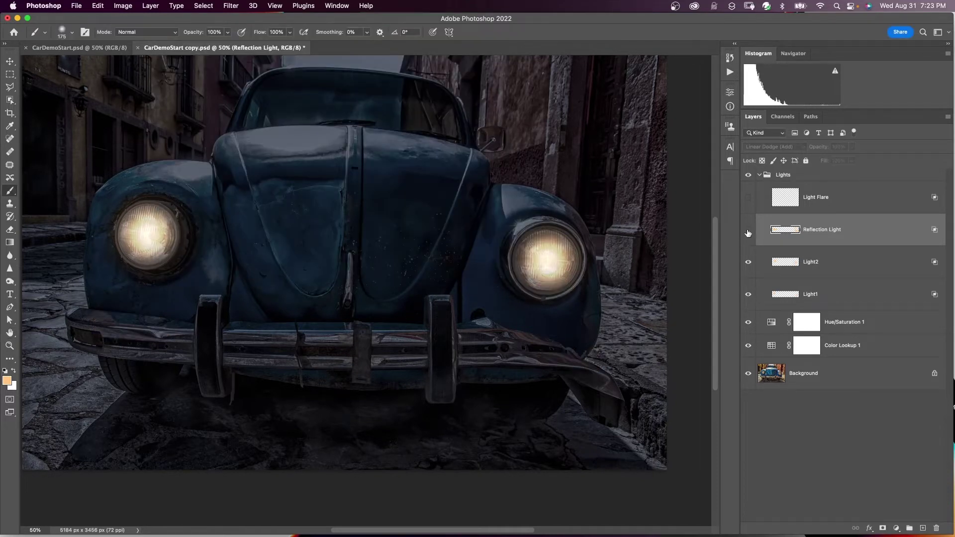
{"action": "left_click", "coordinate": [748, 231]}
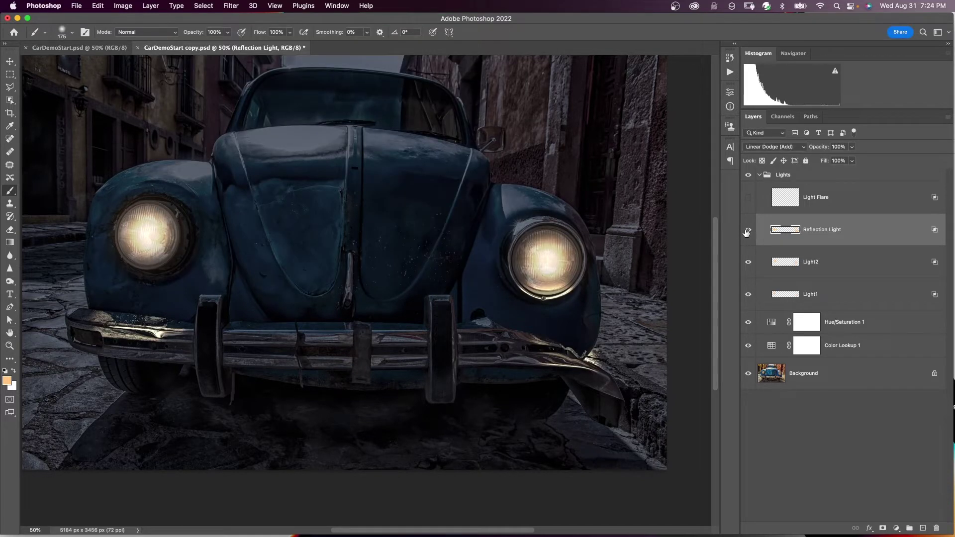
{"action": "left_click", "coordinate": [748, 231]}
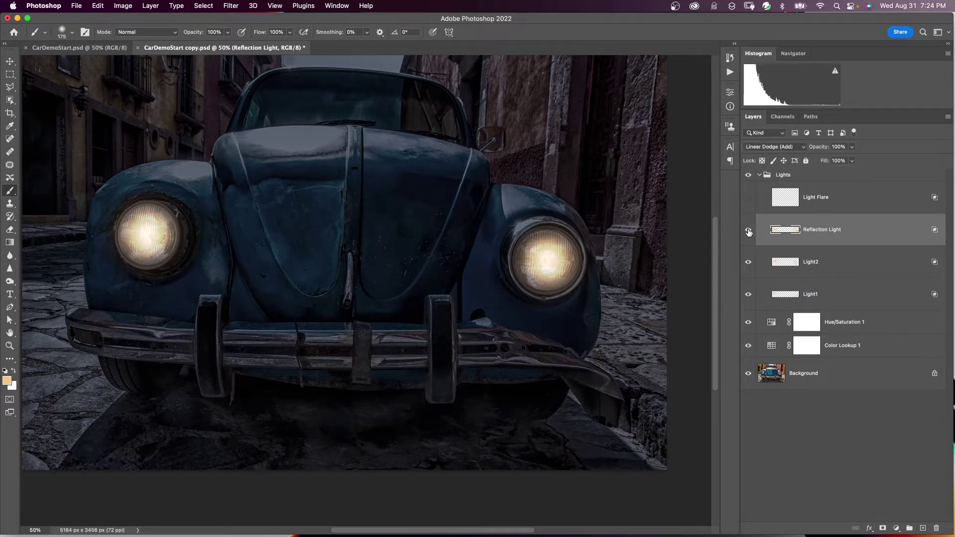
{"action": "left_click", "coordinate": [748, 231]}
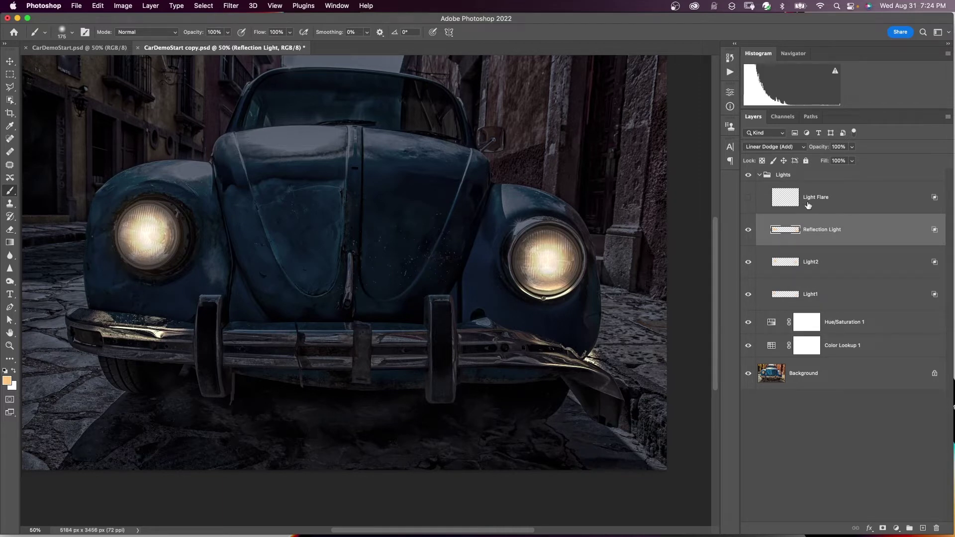
Show Light Flare and paint a large bright flare on each headlight.
{"action": "left_click", "coordinate": [748, 197]}
{"action": "left_click", "coordinate": [862, 206]}
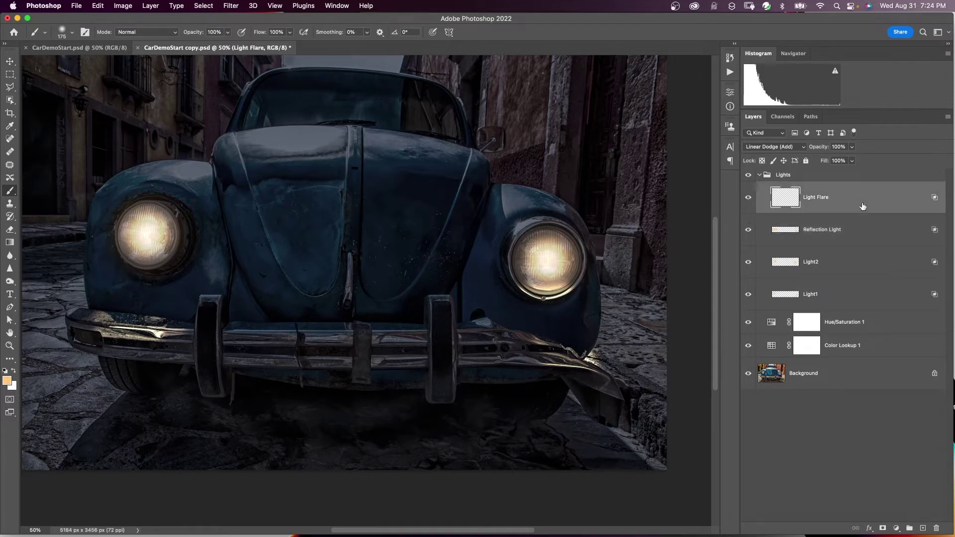
{"action": "key", "text": "bracketright"}
{"action": "key", "text": "bracketright"}
{"action": "key", "text": "bracketright"}
{"action": "key", "text": "bracketright"}
{"action": "key", "text": "bracketright"}
{"action": "key", "text": "bracketright"}
{"action": "key", "text": "bracketright"}
{"action": "key", "text": "bracketright"}
{"action": "key", "text": "bracketright"}
{"action": "key", "text": "bracketright"}
{"action": "key", "text": "bracketright"}
{"action": "key", "text": "bracketright"}
{"action": "key", "text": "bracketleft"}
{"action": "left_click", "coordinate": [148, 234]}
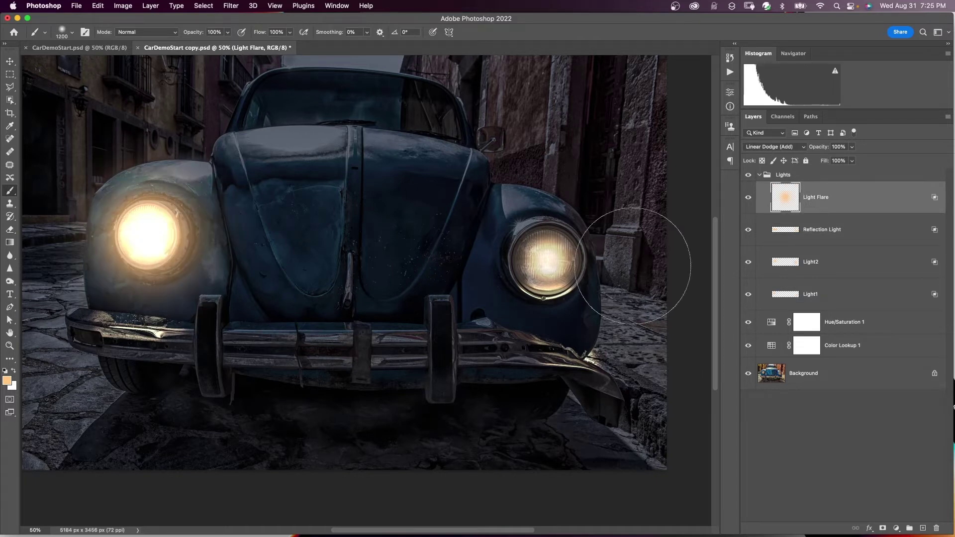
{"action": "left_click", "coordinate": [547, 261]}
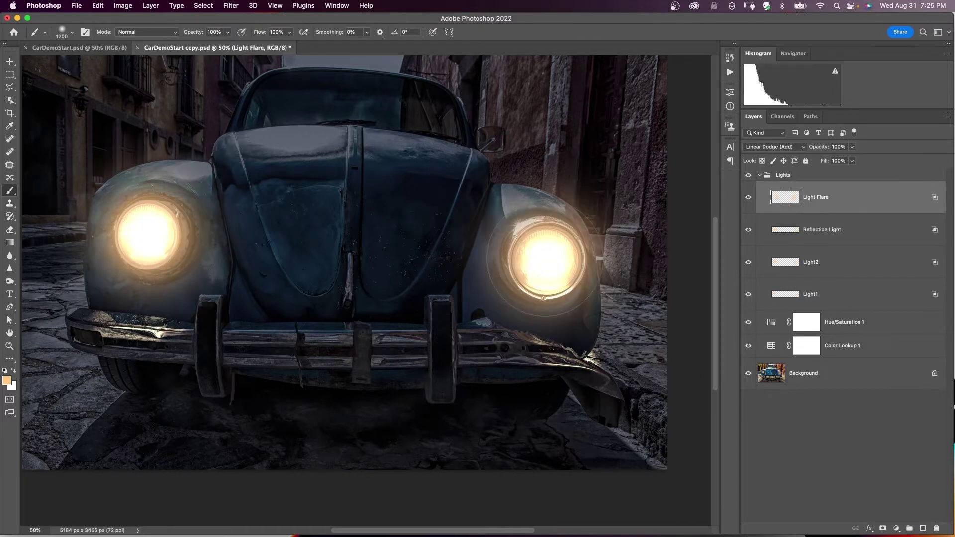
{"action": "left_click", "coordinate": [748, 197]}
{"action": "left_click", "coordinate": [749, 199]}
Scale the Light Flare content to about 109% by 105% and shift it upward.
{"action": "key", "text": "cmd+t"}
{"action": "key", "text": "super+minus"}
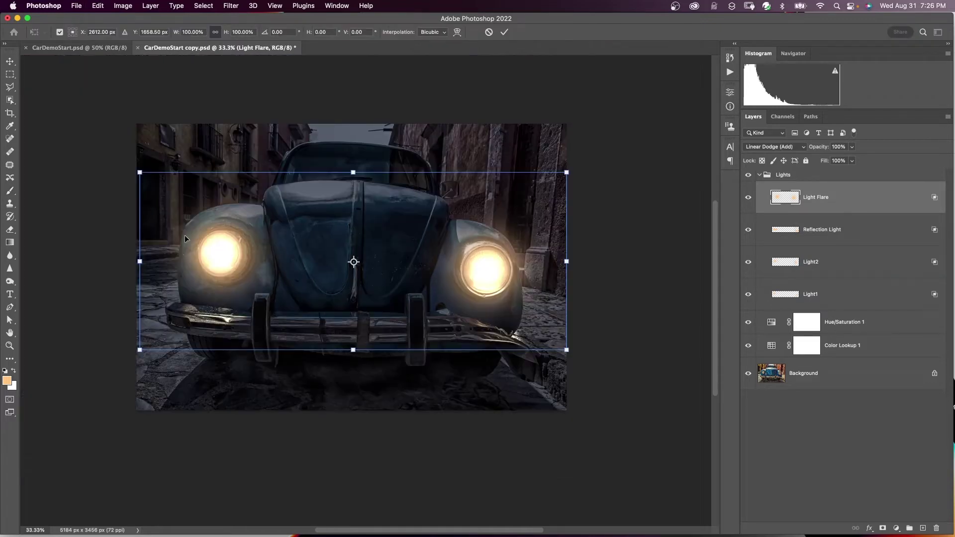
{"action": "left_click_drag", "start_coordinate": [140, 173], "coordinate": [121, 168]}
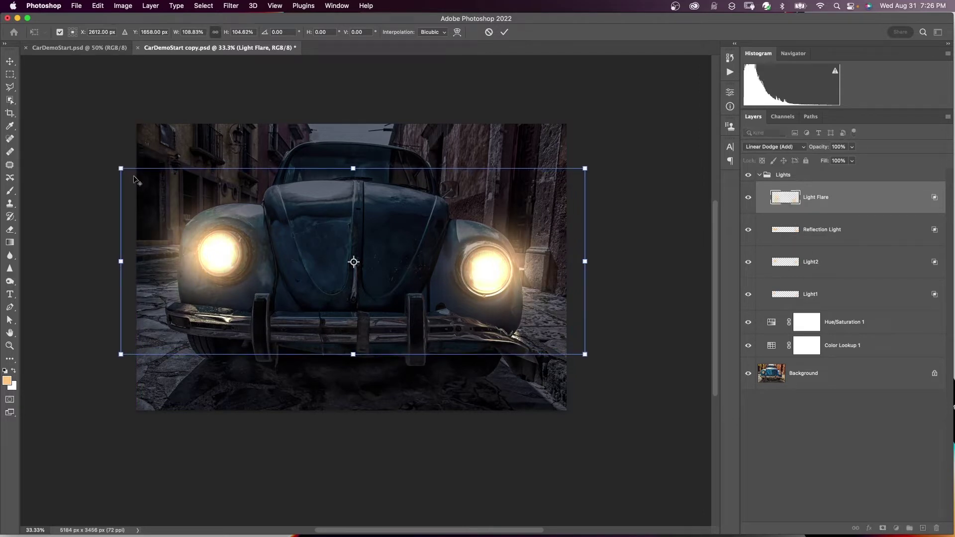
{"action": "left_click_drag", "start_coordinate": [267, 256], "coordinate": [267, 250]}
{"action": "left_click", "coordinate": [504, 32]}
{"action": "key", "text": "b"}
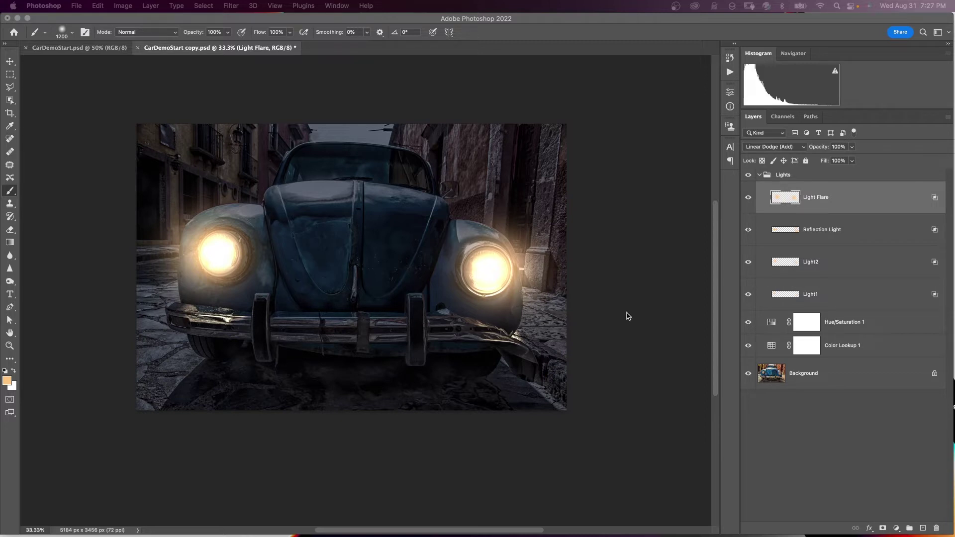
Mask the Light Flare layer to a polygonal selection around the car's lower front and headlights.
{"action": "left_click", "coordinate": [747, 198]}
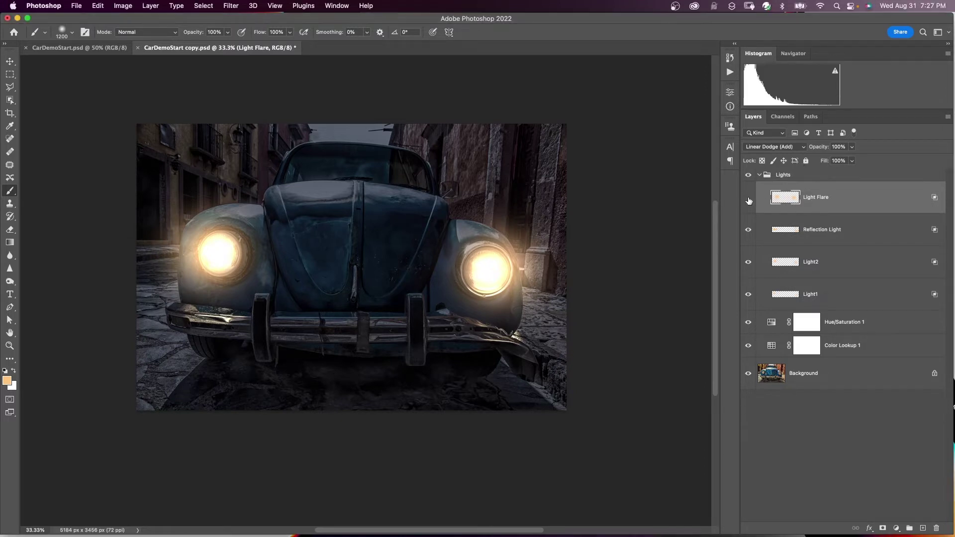
{"action": "left_click", "coordinate": [13, 91]}
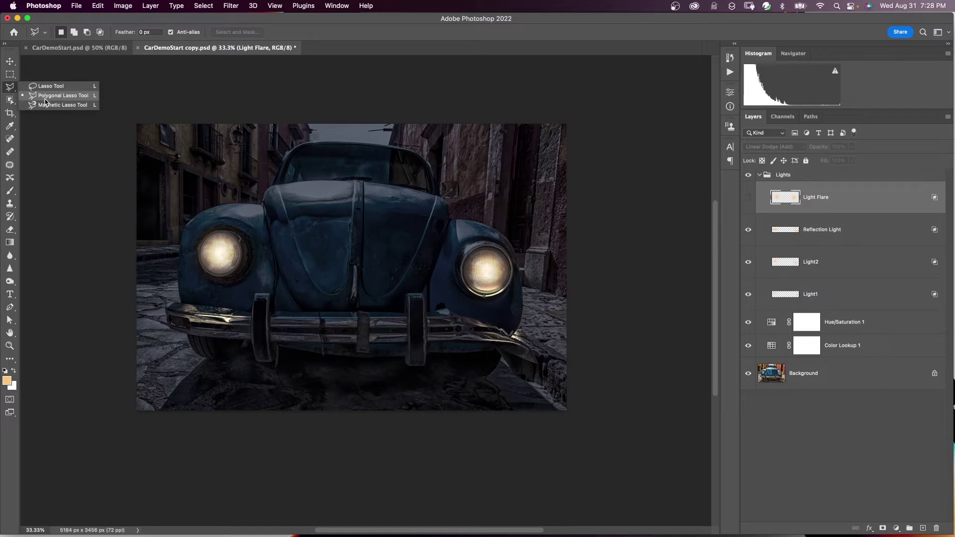
{"action": "left_click", "coordinate": [45, 98]}
{"action": "left_click", "coordinate": [203, 239]}
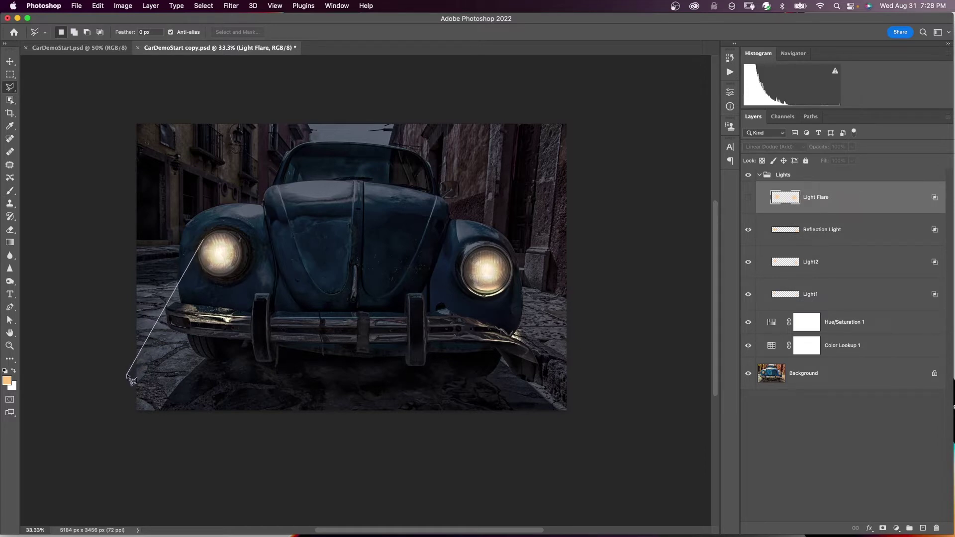
{"action": "left_click", "coordinate": [112, 405]}
{"action": "left_click", "coordinate": [588, 416]}
{"action": "left_click", "coordinate": [505, 251]}
{"action": "left_click", "coordinate": [203, 239]}
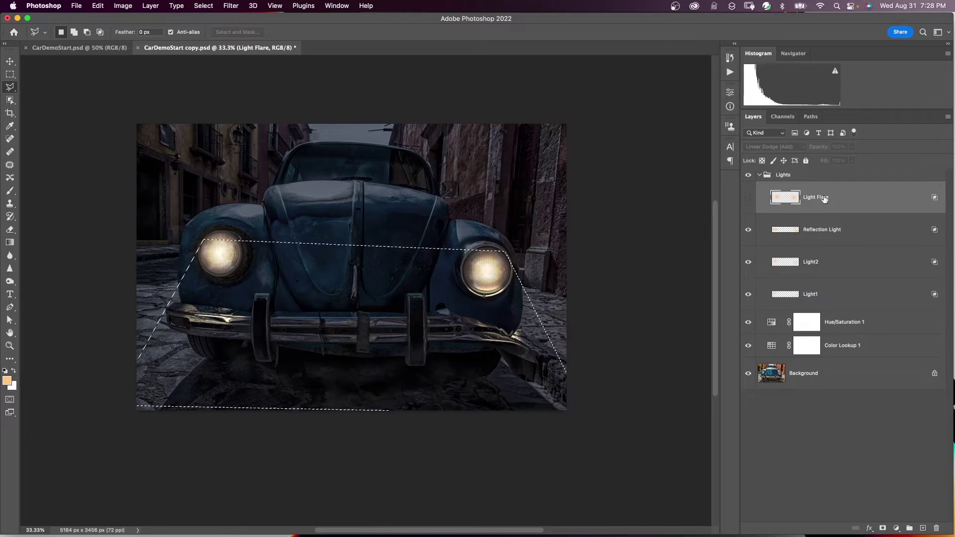
{"action": "left_click", "coordinate": [749, 198]}
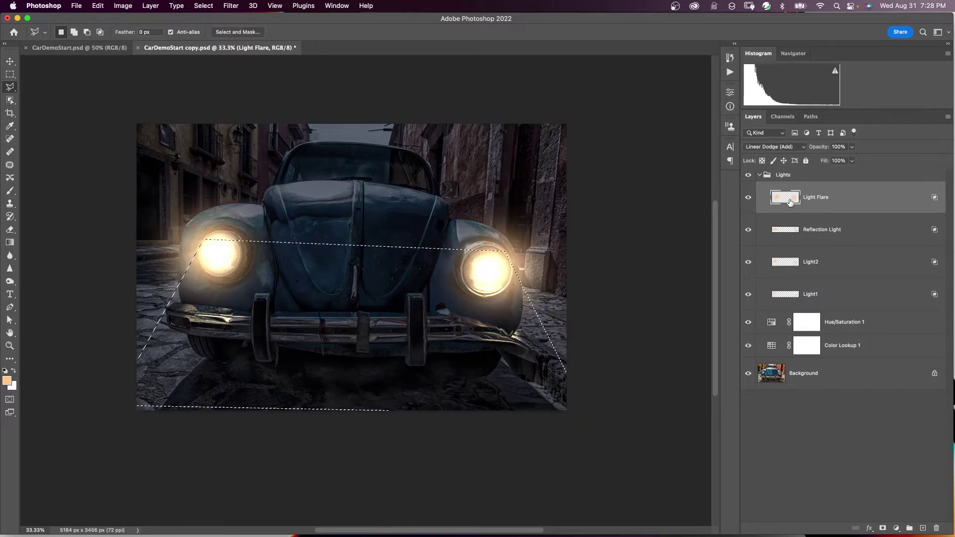
{"action": "left_click", "coordinate": [883, 529]}
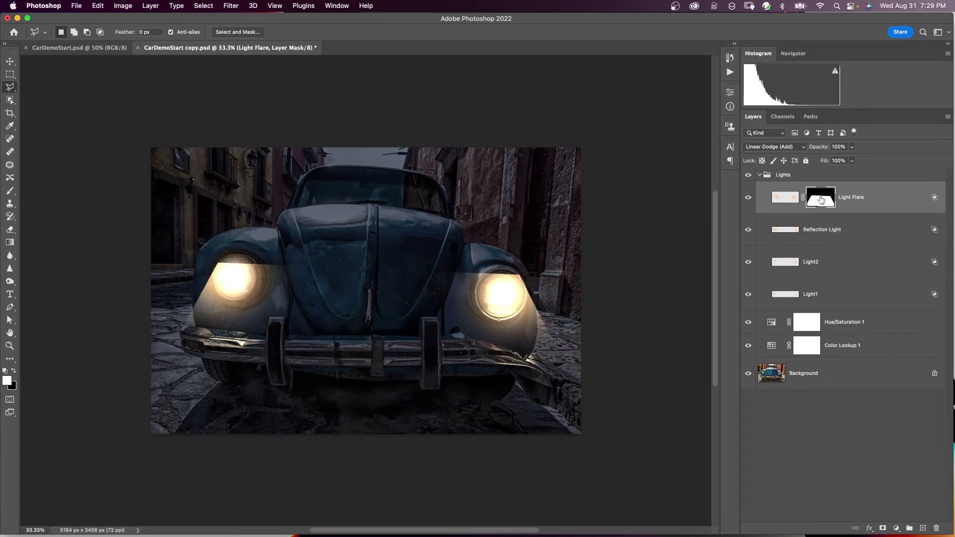
Feather the Light Flare mask to 49.1 px and set the layer's fill to 84%.
{"action": "left_click", "coordinate": [331, 7]}
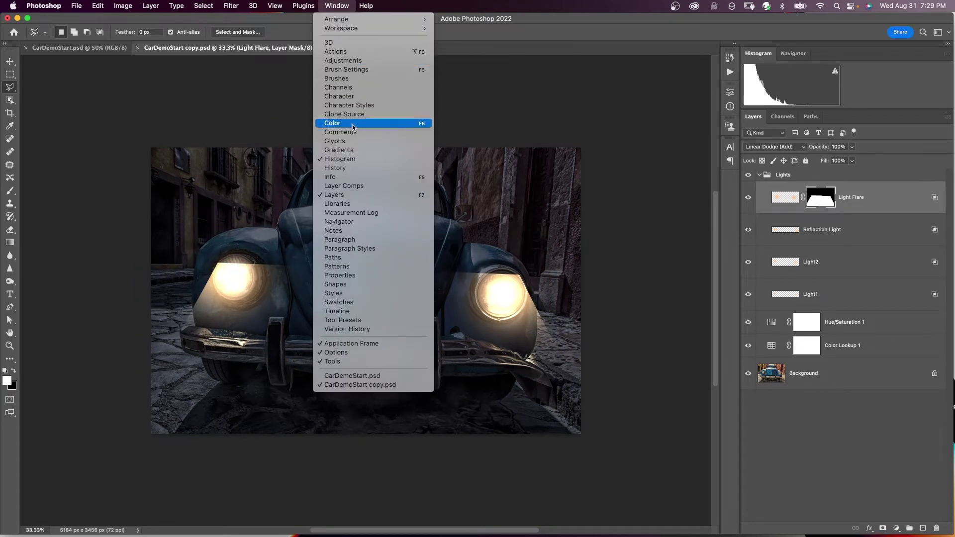
{"action": "left_click", "coordinate": [356, 275]}
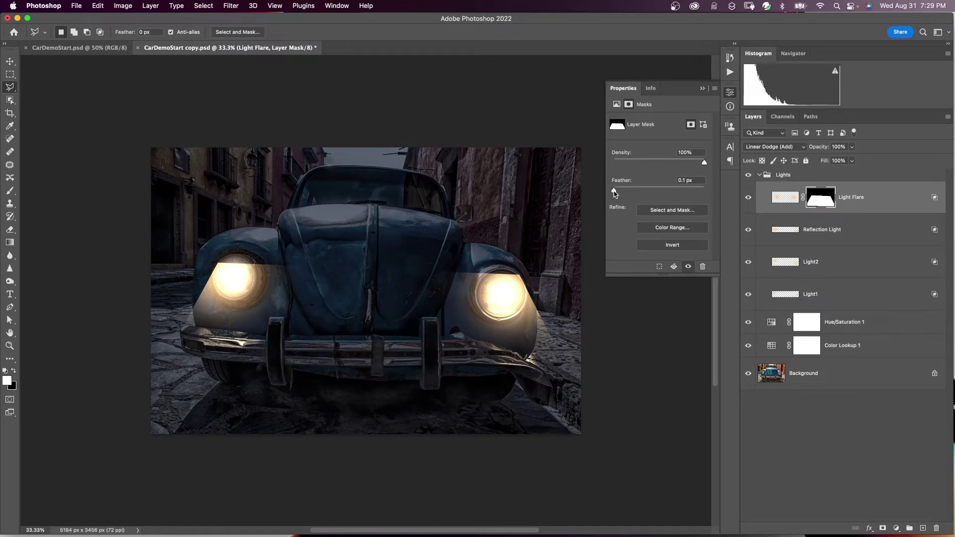
{"action": "left_click_drag", "start_coordinate": [615, 193], "coordinate": [663, 194]}
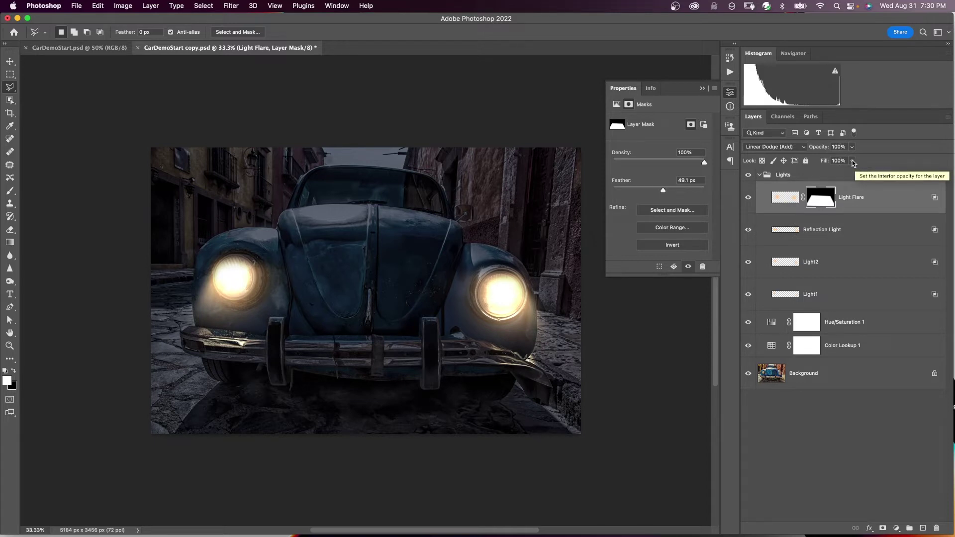
{"action": "left_click_drag", "start_coordinate": [852, 163], "coordinate": [838, 174]}
{"action": "left_click", "coordinate": [748, 199]}
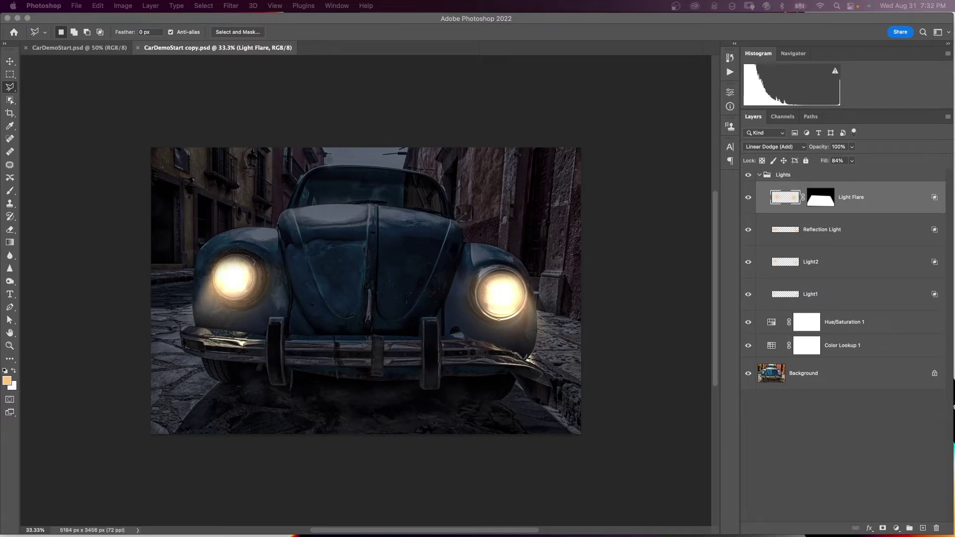
Add a Soft_Warming.look Color Lookup layer above Background at 86% opacity.
{"action": "left_click", "coordinate": [845, 373]}
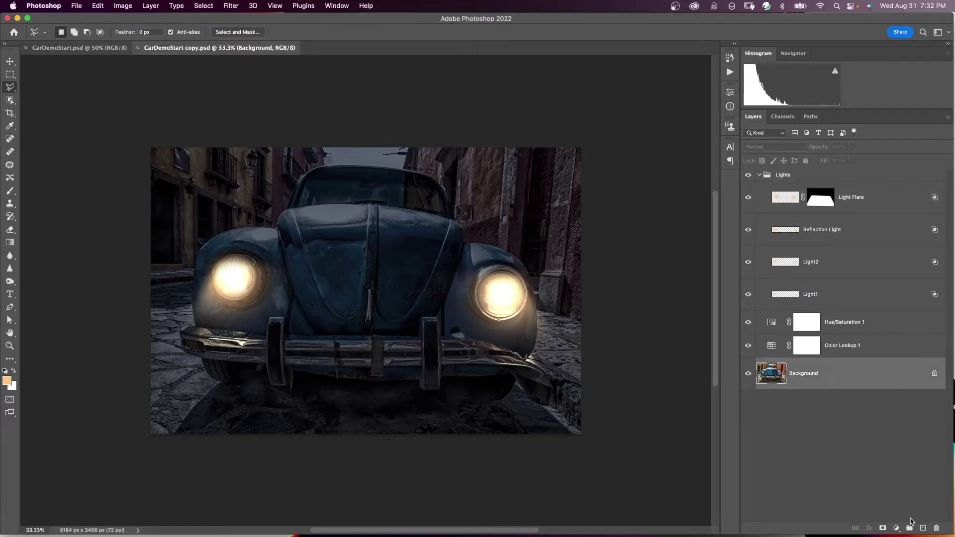
{"action": "left_click", "coordinate": [897, 529]}
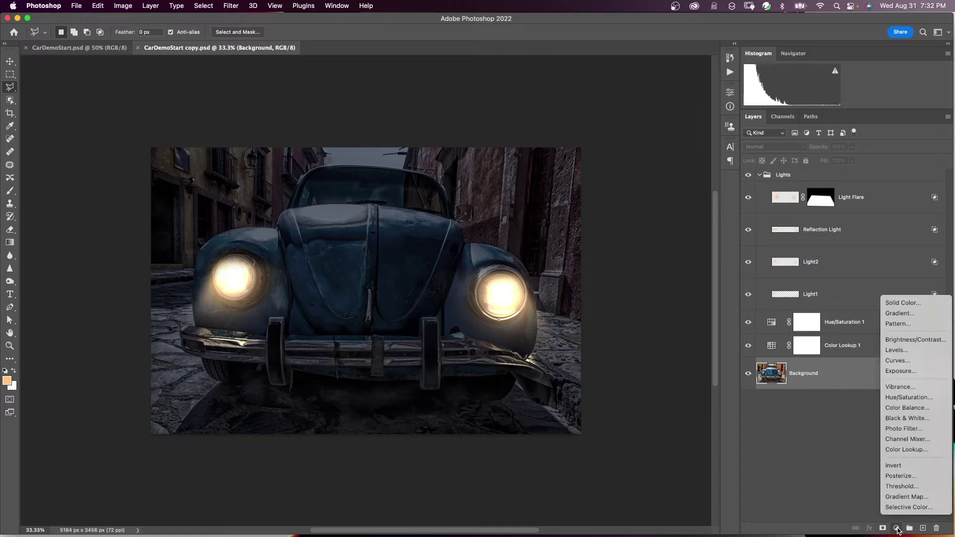
{"action": "left_click", "coordinate": [899, 487]}
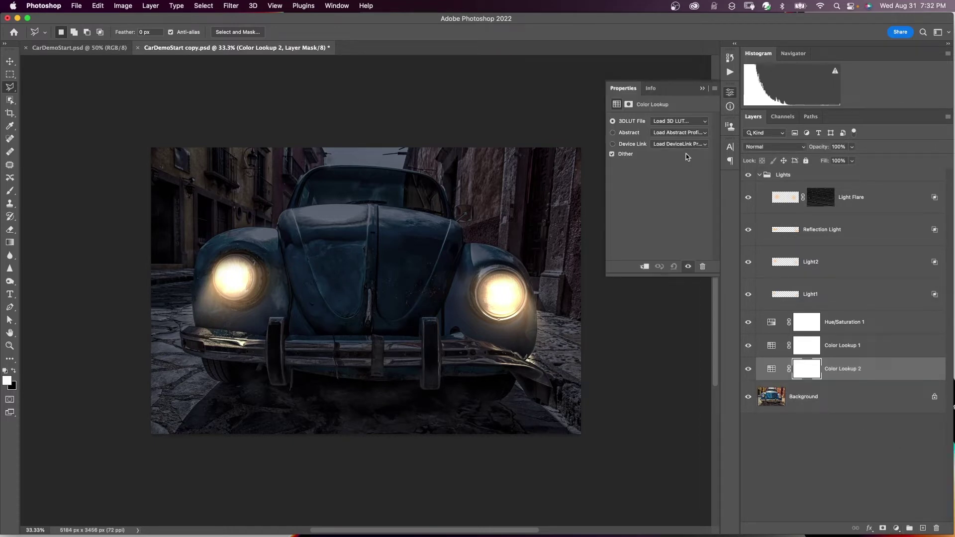
{"action": "left_click", "coordinate": [679, 121]}
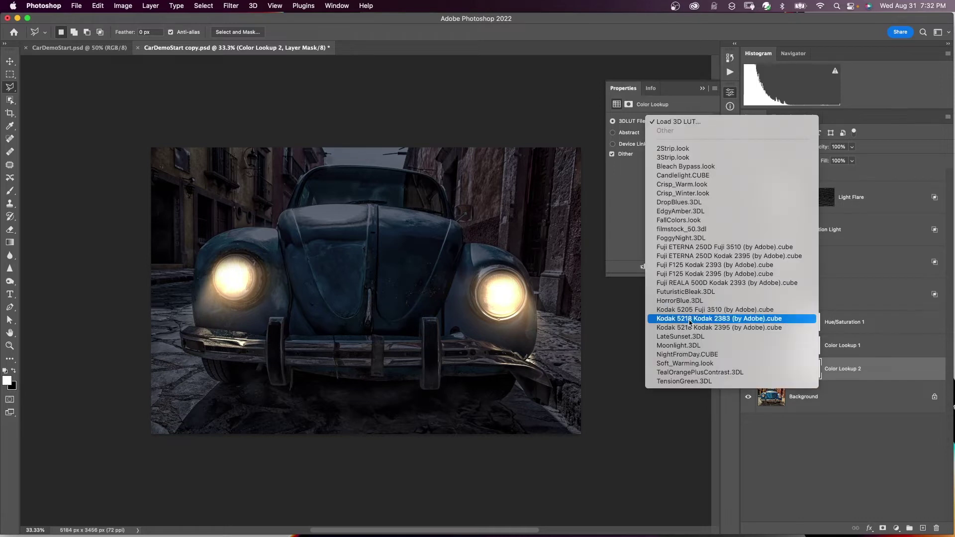
{"action": "left_click", "coordinate": [687, 364]}
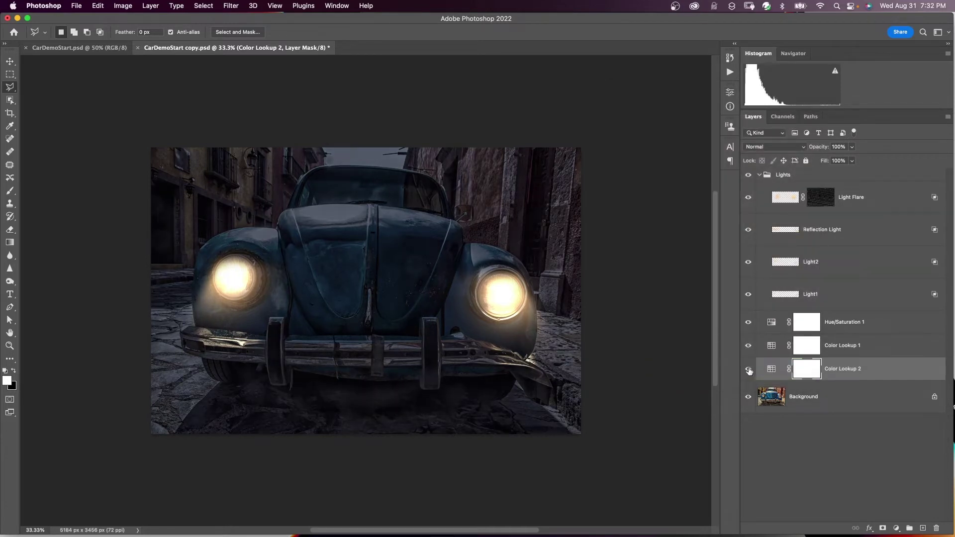
{"action": "left_click", "coordinate": [853, 147]}
{"action": "left_click_drag", "start_coordinate": [852, 160], "coordinate": [845, 161]}
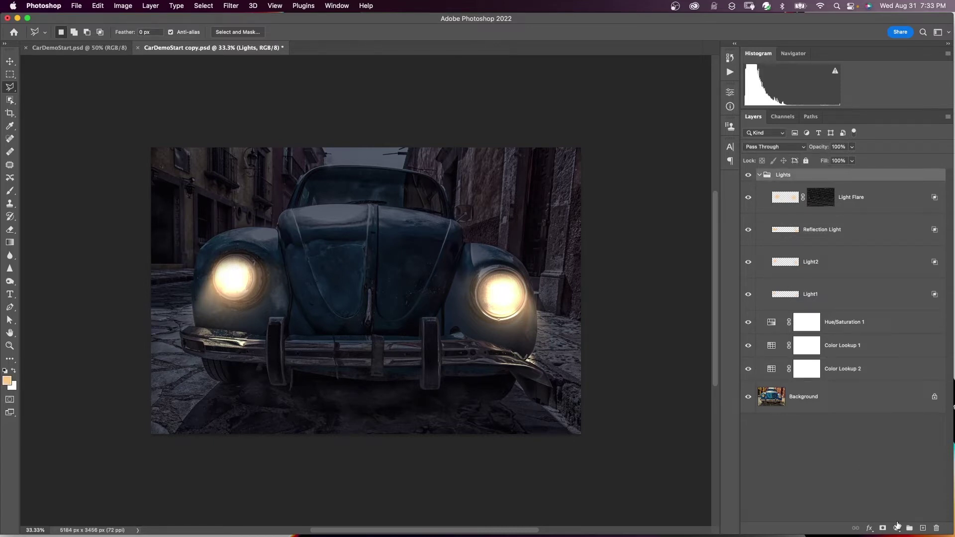
Add a Curves layer above the Lights group with two RGB points darkening the shadows, then compare with Background.
{"action": "left_click", "coordinate": [896, 526]}
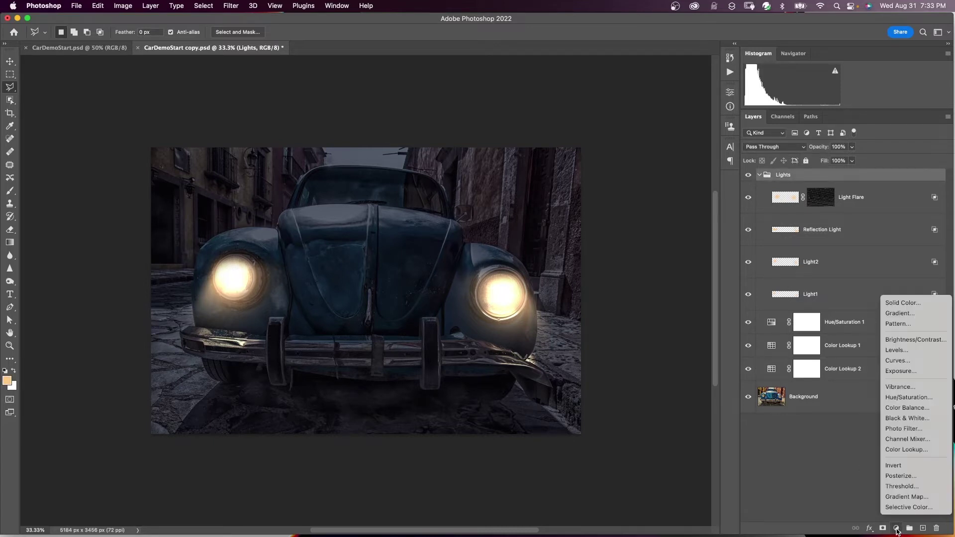
{"action": "left_click", "coordinate": [906, 366]}
{"action": "left_click_drag", "start_coordinate": [878, 192], "coordinate": [875, 171]}
{"action": "left_click", "coordinate": [647, 202]}
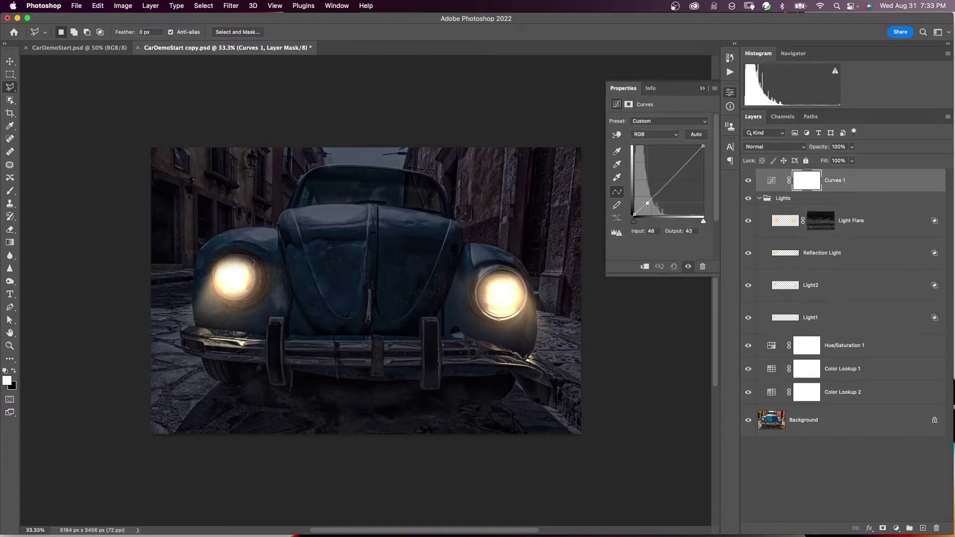
{"action": "left_click", "coordinate": [688, 160]}
{"action": "left_click", "coordinate": [647, 204]}
{"action": "left_click", "coordinate": [729, 92]}
{"action": "left_click", "coordinate": [748, 420], "text": "alt"}
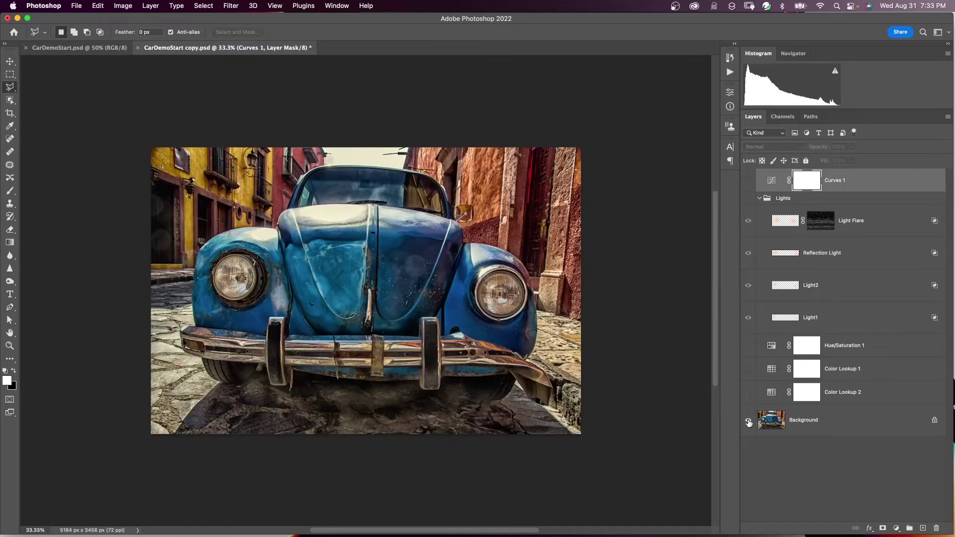
{"action": "left_click", "coordinate": [748, 420], "text": "alt"}
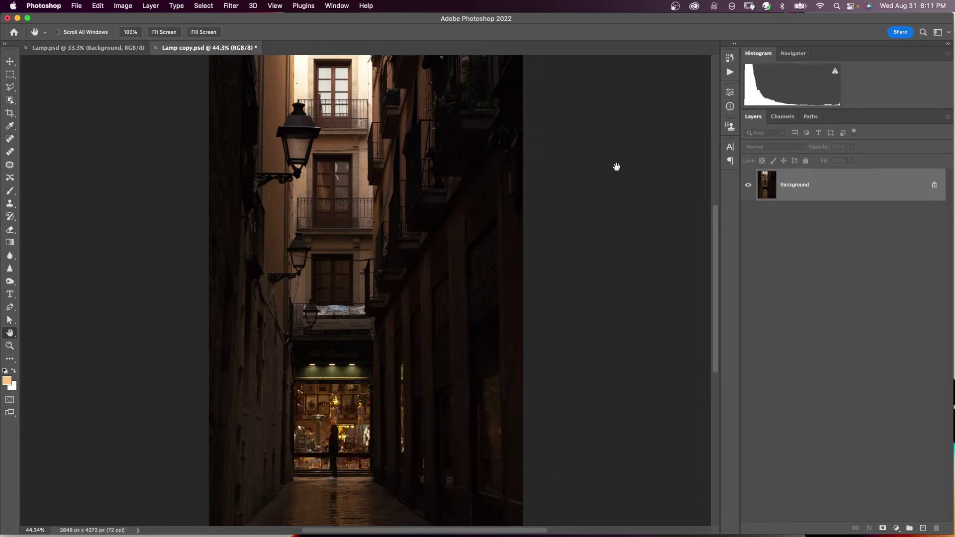
Zoom the Lamp copy view in on the upper street lamp.
{"action": "key", "text": "z"}
{"action": "left_click_drag", "start_coordinate": [255, 100], "coordinate": [340, 197]}
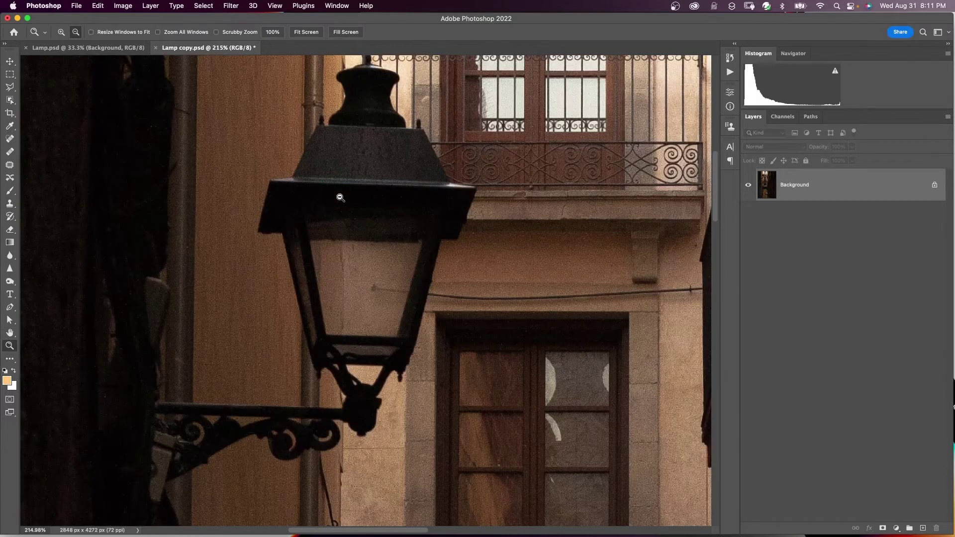
{"action": "left_click", "coordinate": [10, 87]}
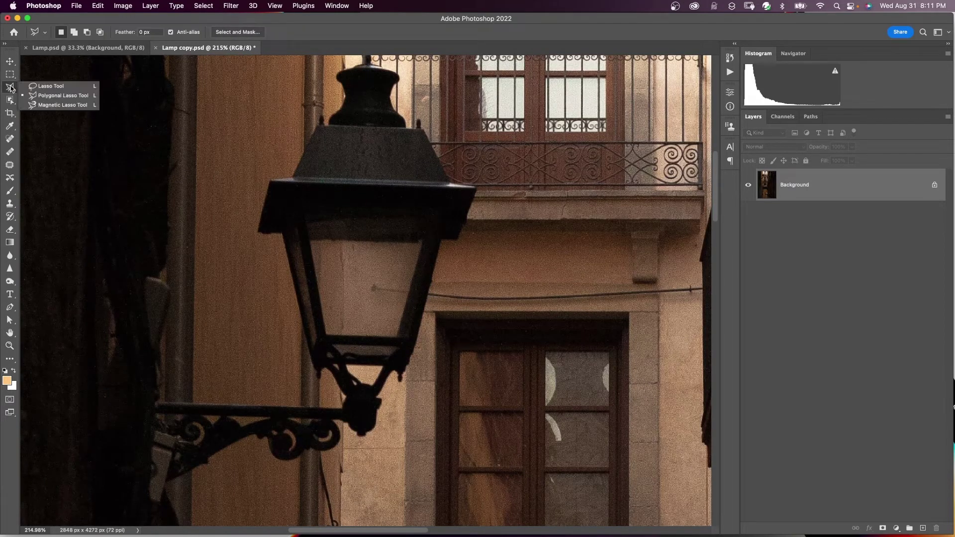
Select the upper lamp's main glass pane with the Polygonal Lasso.
{"action": "left_click", "coordinate": [50, 96]}
{"action": "left_click", "coordinate": [427, 217]}
{"action": "left_click", "coordinate": [399, 335]}
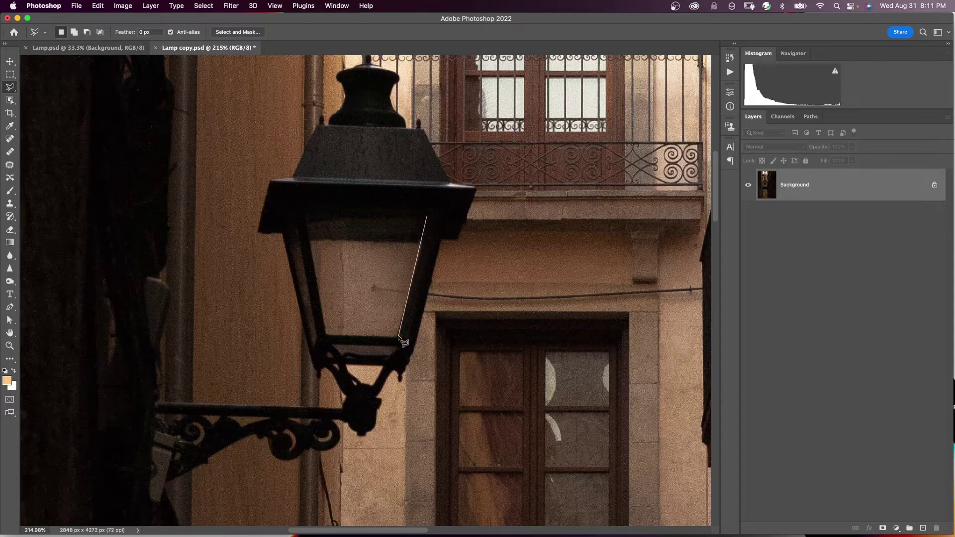
{"action": "left_click", "coordinate": [327, 334]}
{"action": "left_click", "coordinate": [305, 214]}
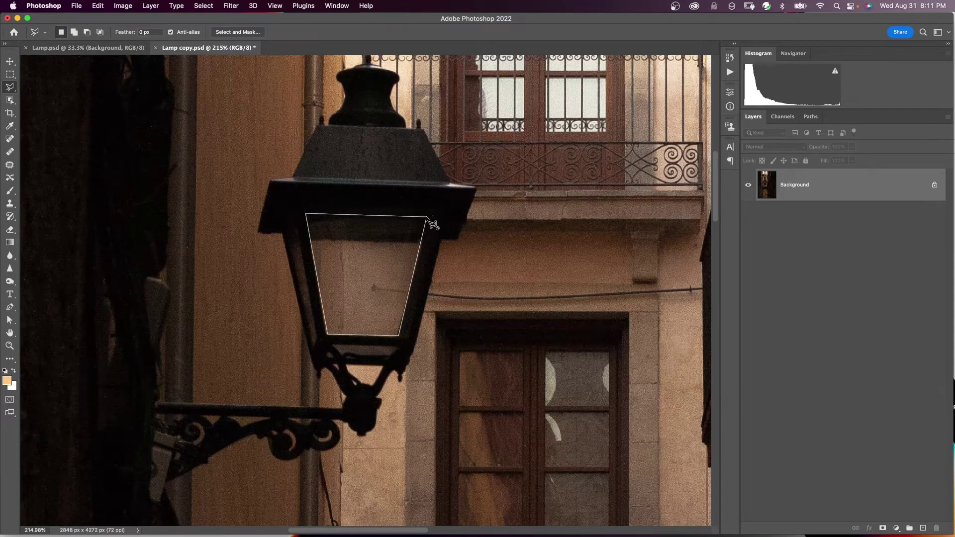
{"action": "left_click", "coordinate": [427, 217]}
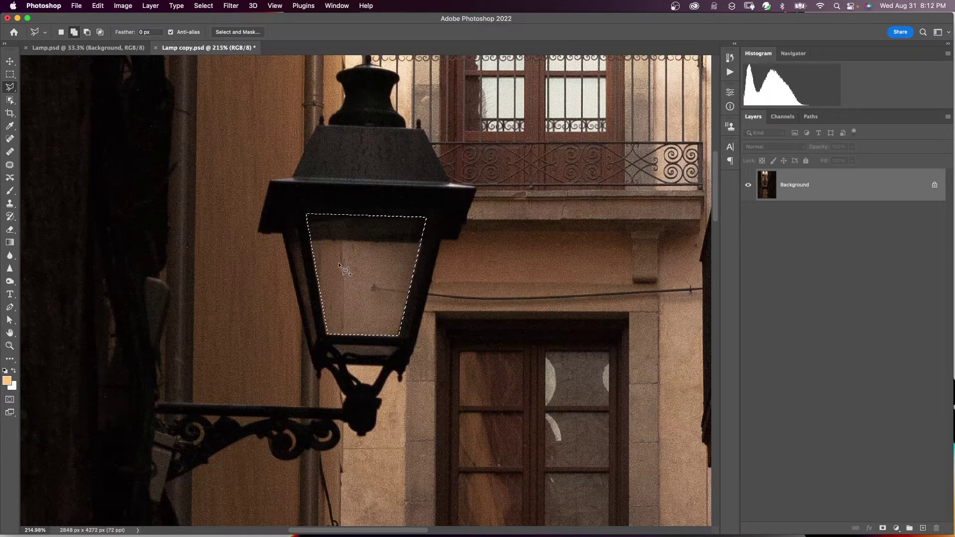
Add the strip below and the left glass pane, then copy the selection to a new layer.
{"action": "left_click", "coordinate": [335, 344]}
{"action": "left_click", "coordinate": [397, 349]}
{"action": "left_click", "coordinate": [391, 356]}
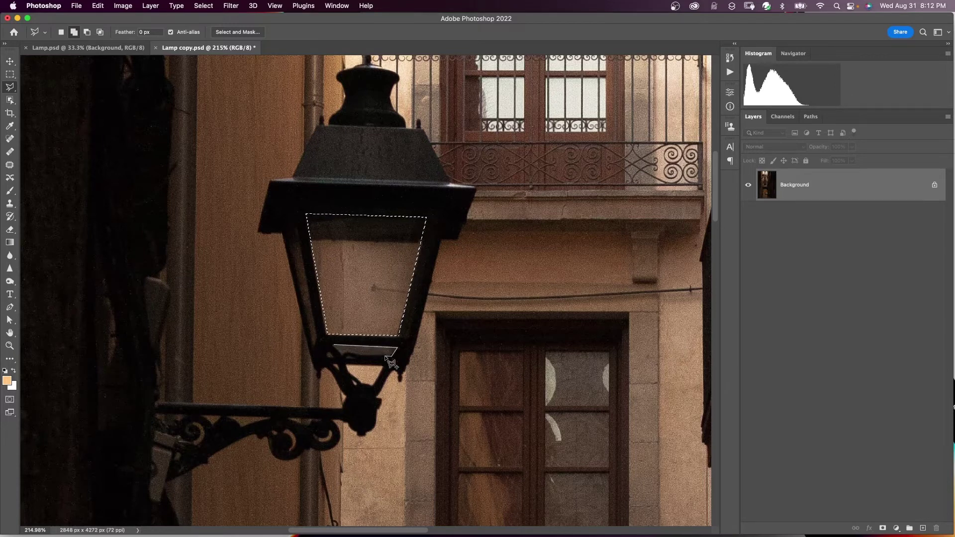
{"action": "left_click", "coordinate": [330, 356]}
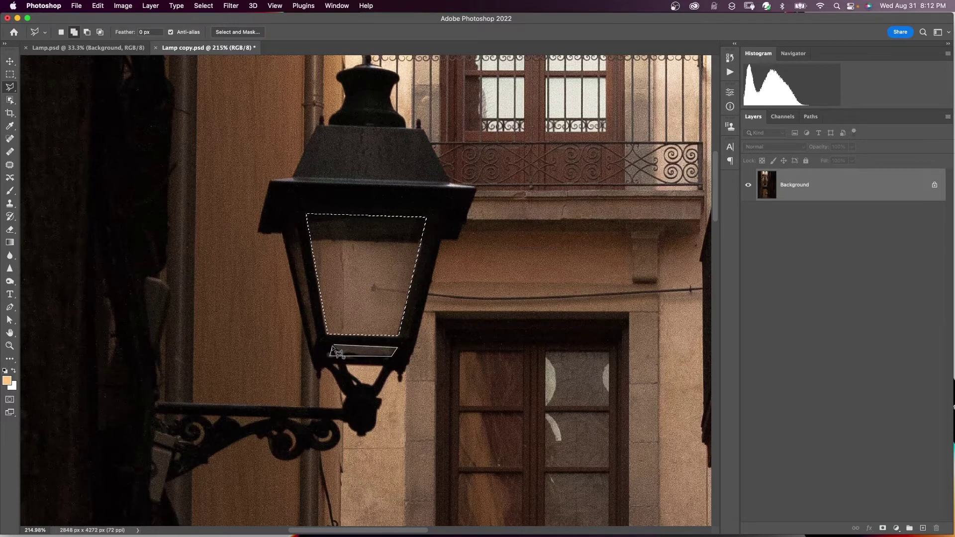
{"action": "left_click", "coordinate": [335, 345]}
{"action": "left_click", "coordinate": [287, 238]}
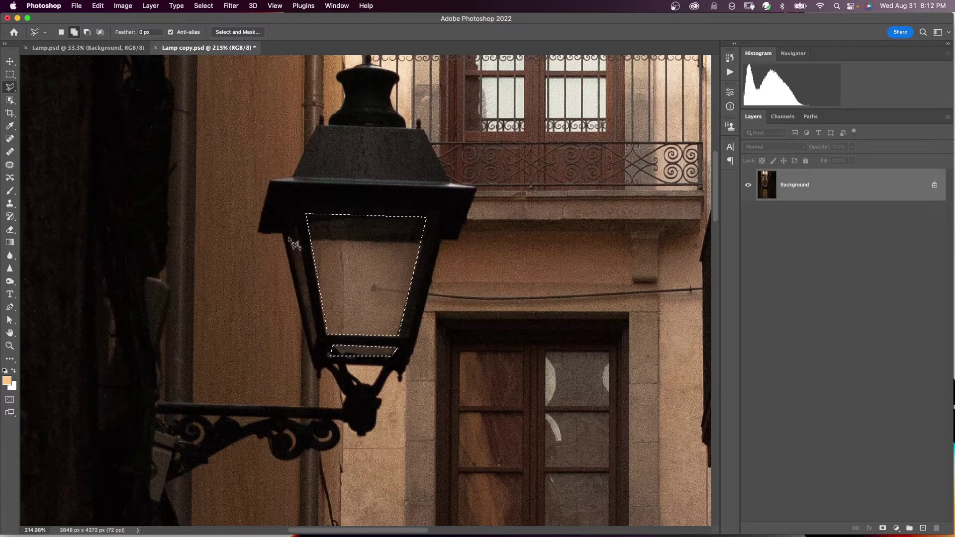
{"action": "left_click", "coordinate": [315, 343]}
{"action": "left_click", "coordinate": [297, 227]}
{"action": "left_click", "coordinate": [287, 238]}
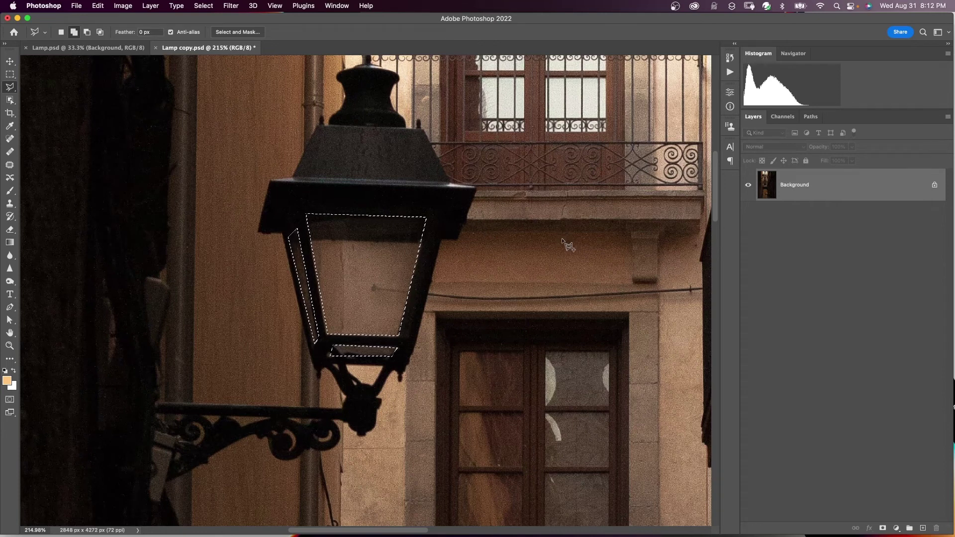
{"action": "double_click", "coordinate": [10, 333]}
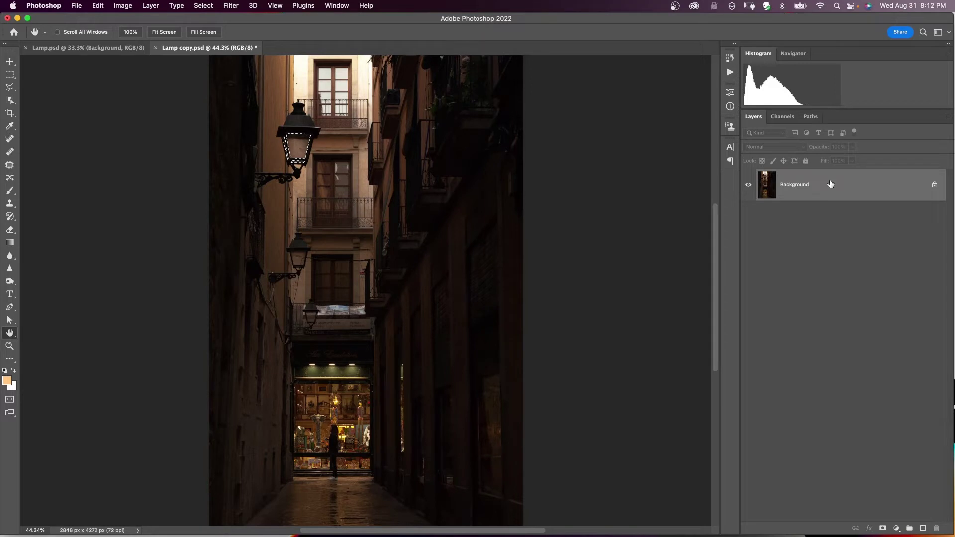
{"action": "key", "text": "super+j"}
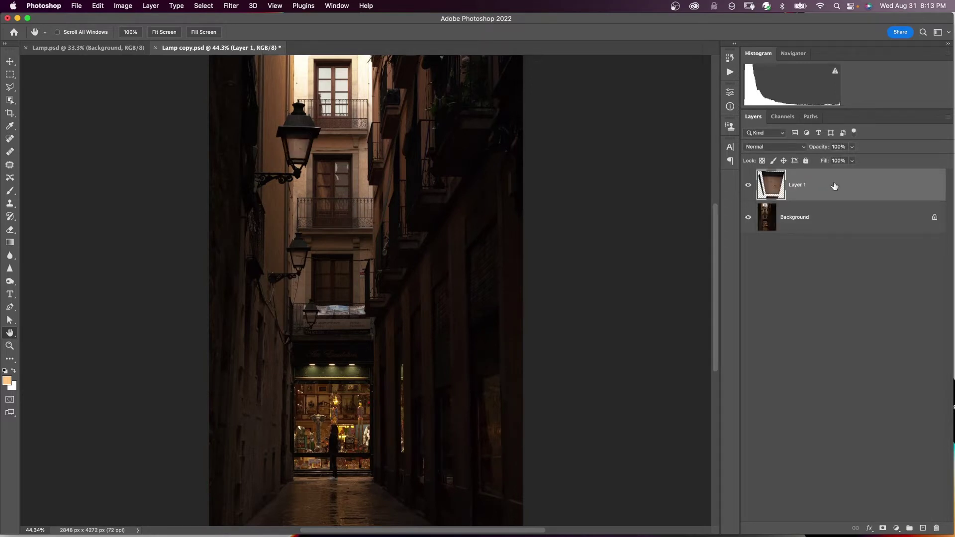
Add a NightFromDay.CUBE Color Lookup adjustment above the Background.
{"action": "left_click", "coordinate": [843, 225]}
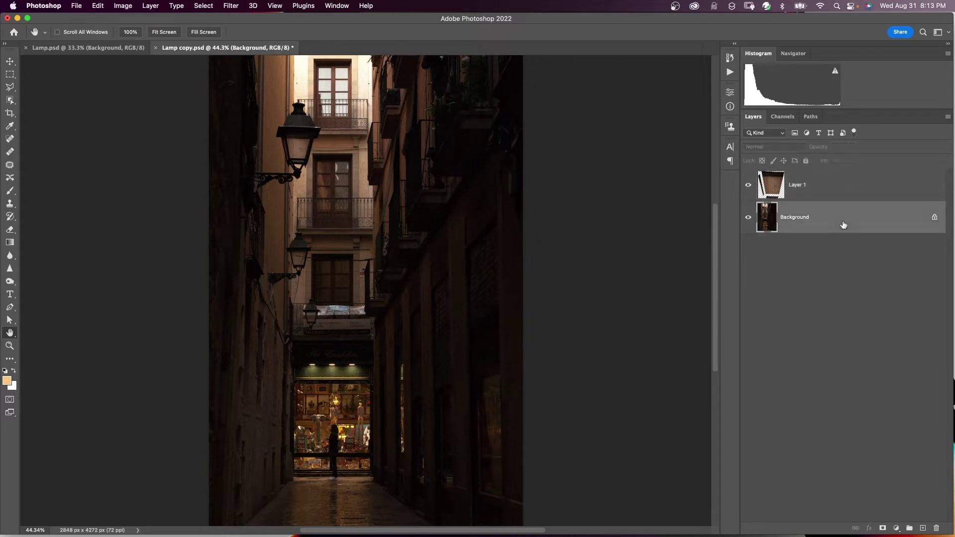
{"action": "left_click", "coordinate": [896, 528]}
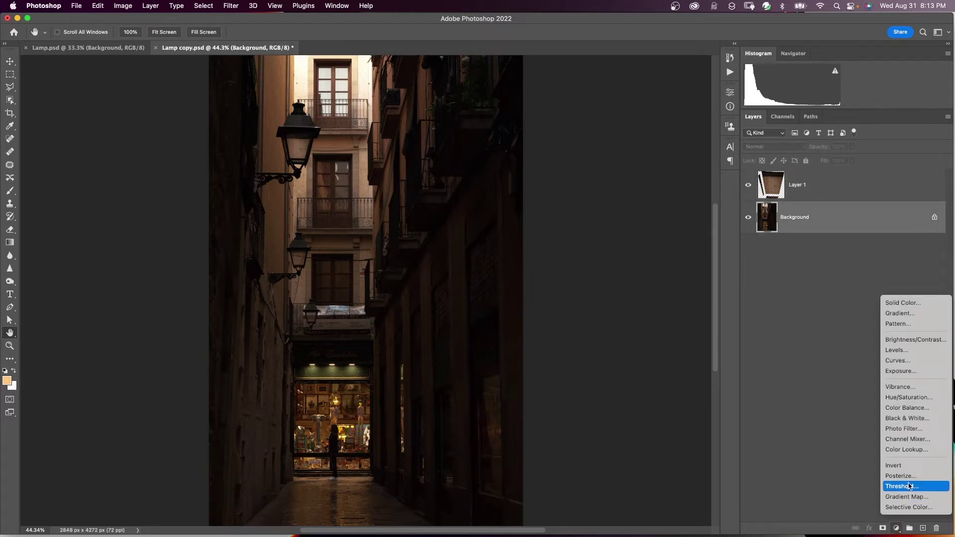
{"action": "left_click", "coordinate": [912, 449]}
{"action": "left_click", "coordinate": [679, 121]}
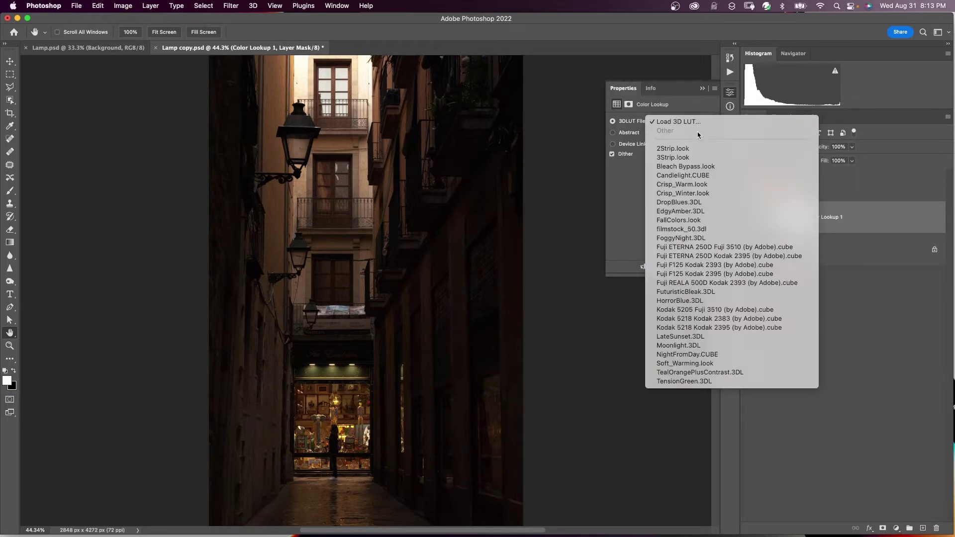
{"action": "left_click", "coordinate": [668, 354]}
{"action": "left_click", "coordinate": [850, 236]}
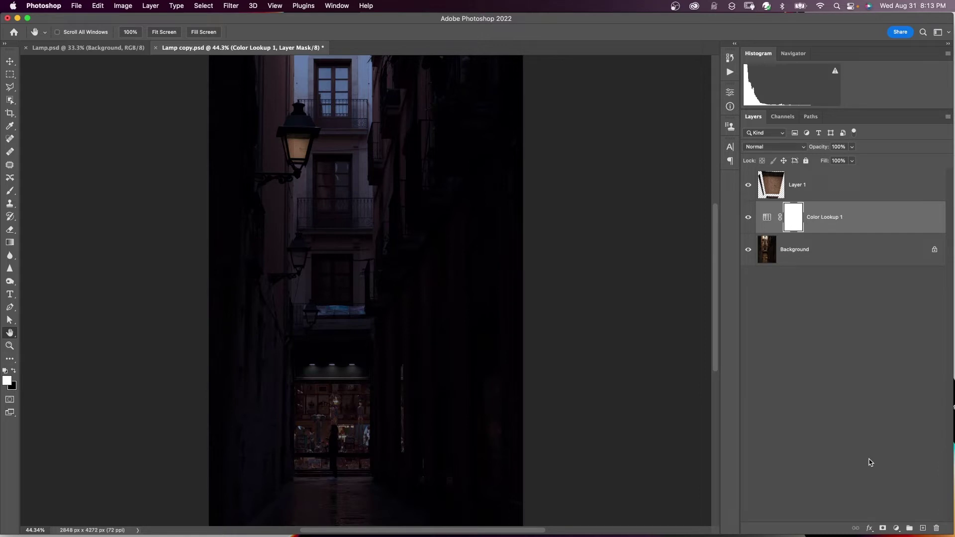
Add a Hue/Saturation adjustment with Saturation lowered to -28.
{"action": "left_click", "coordinate": [897, 528]}
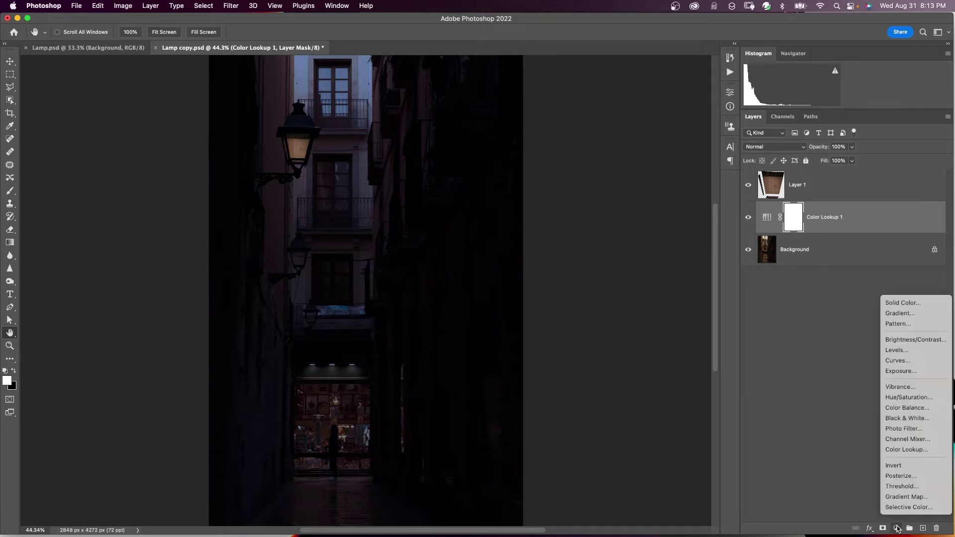
{"action": "left_click", "coordinate": [909, 397]}
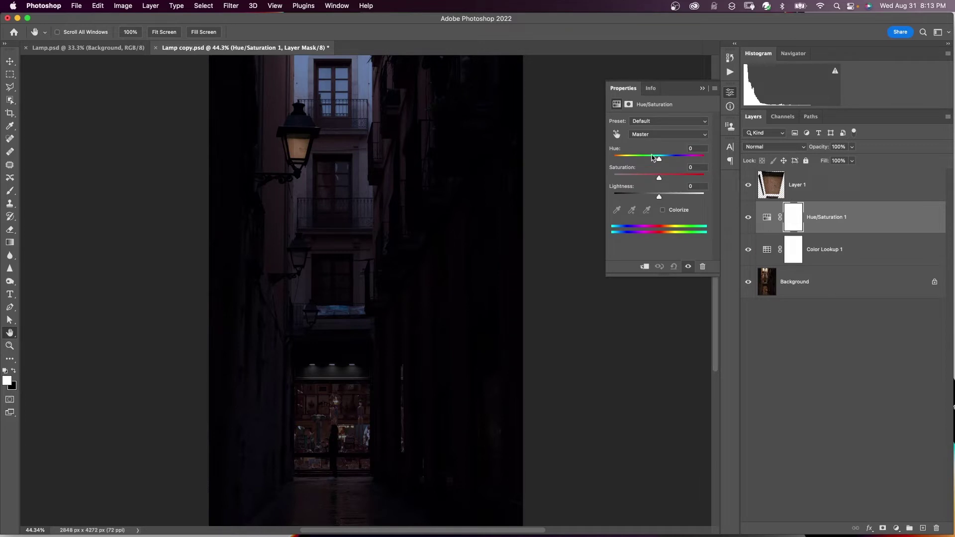
{"action": "left_click_drag", "start_coordinate": [659, 177], "coordinate": [660, 199]}
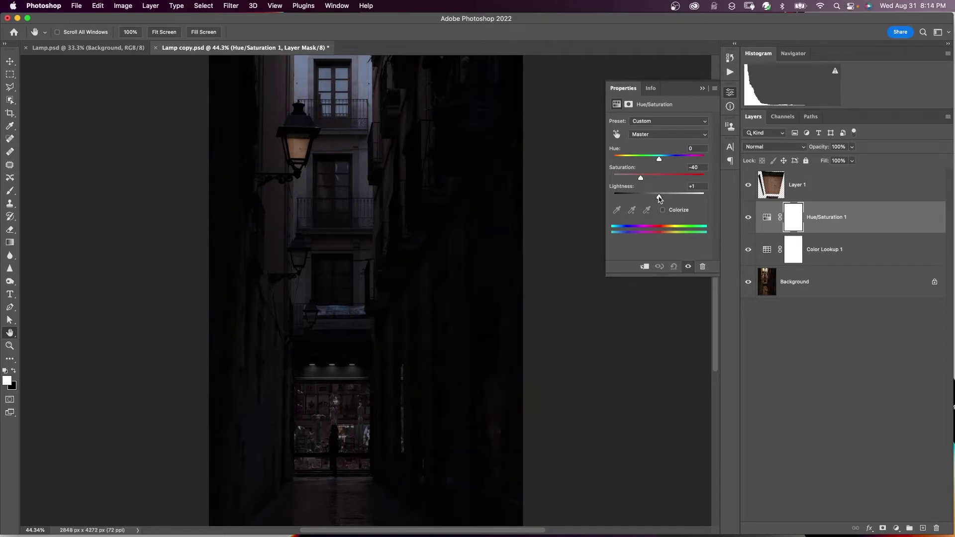
{"action": "left_click", "coordinate": [702, 88]}
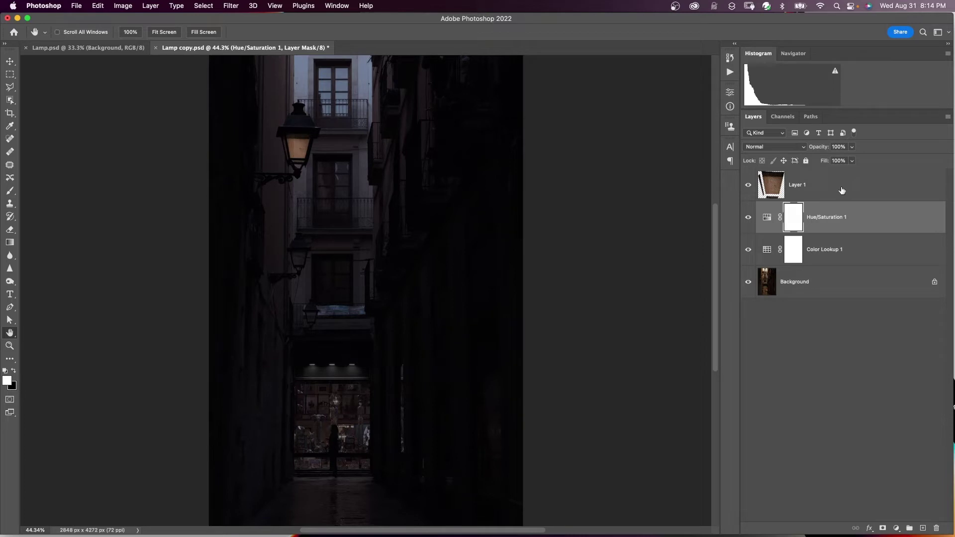
{"action": "left_click", "coordinate": [790, 186]}
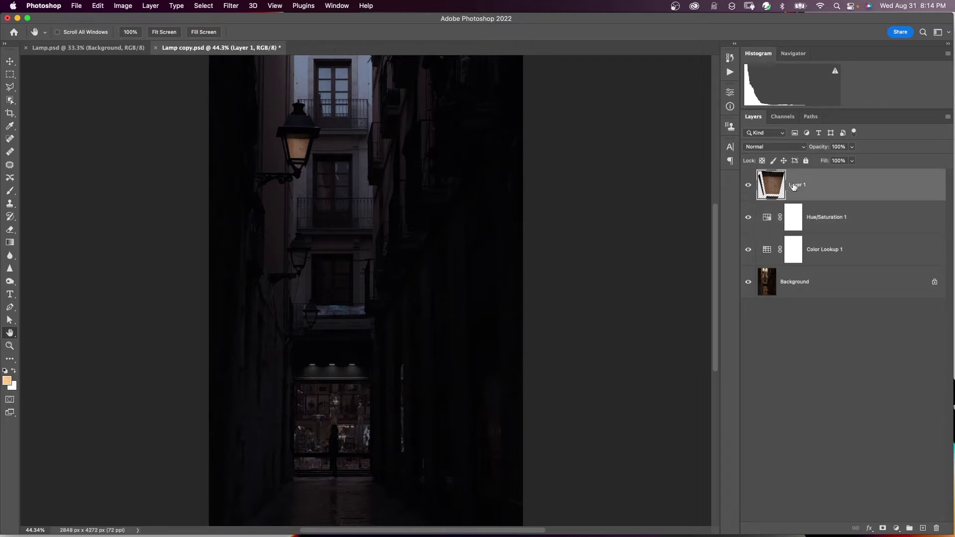
Rename Layer 1 to 'Lamp' and set its blend mode to Linear Dodge (Add).
{"action": "double_click", "coordinate": [794, 185]}
{"action": "type", "text": "Lamp"}
{"action": "key", "text": "Return"}
{"action": "left_click_drag", "start_coordinate": [827, 187], "coordinate": [827, 192]}
{"action": "left_click", "coordinate": [799, 148]}
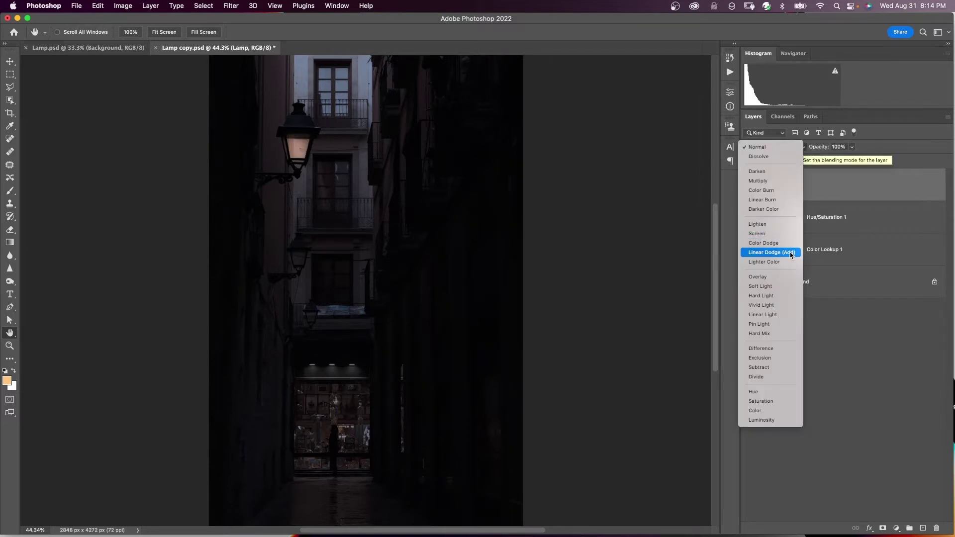
{"action": "left_click", "coordinate": [791, 251]}
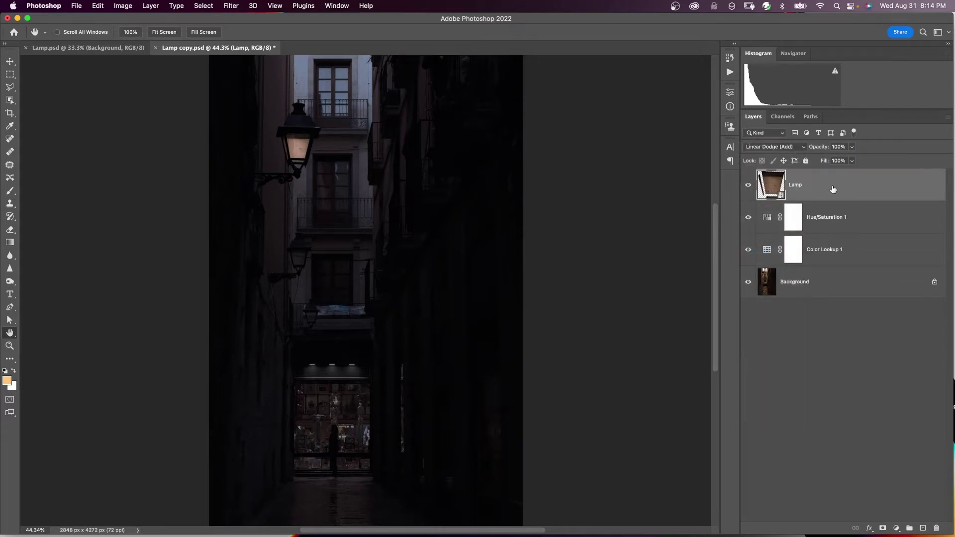
Apply a Gaussian Blur with a 2-pixel radius to the Lamp layer.
{"action": "left_click", "coordinate": [226, 6]}
{"action": "mouse_move", "coordinate": [287, 135]}
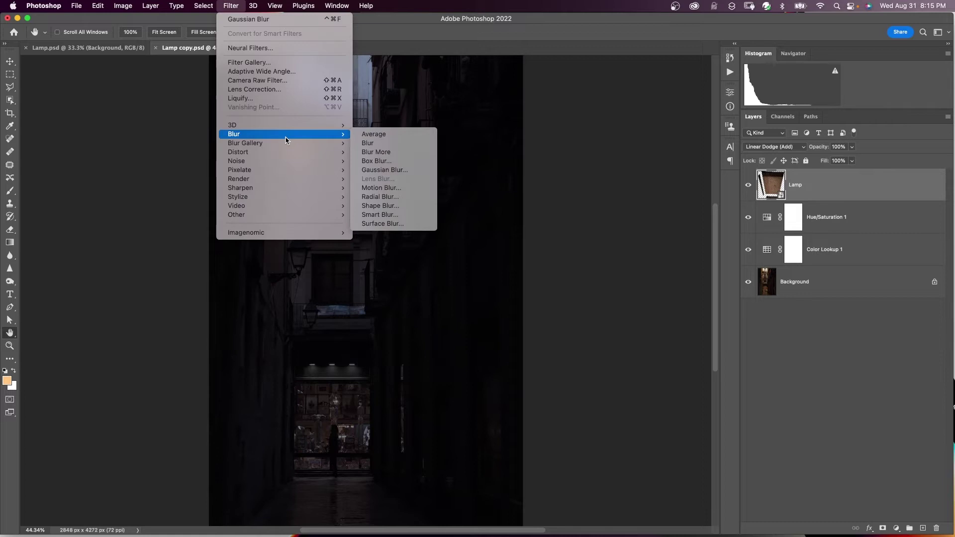
{"action": "left_click", "coordinate": [385, 170]}
{"action": "left_click_drag", "start_coordinate": [399, 318], "coordinate": [381, 319]}
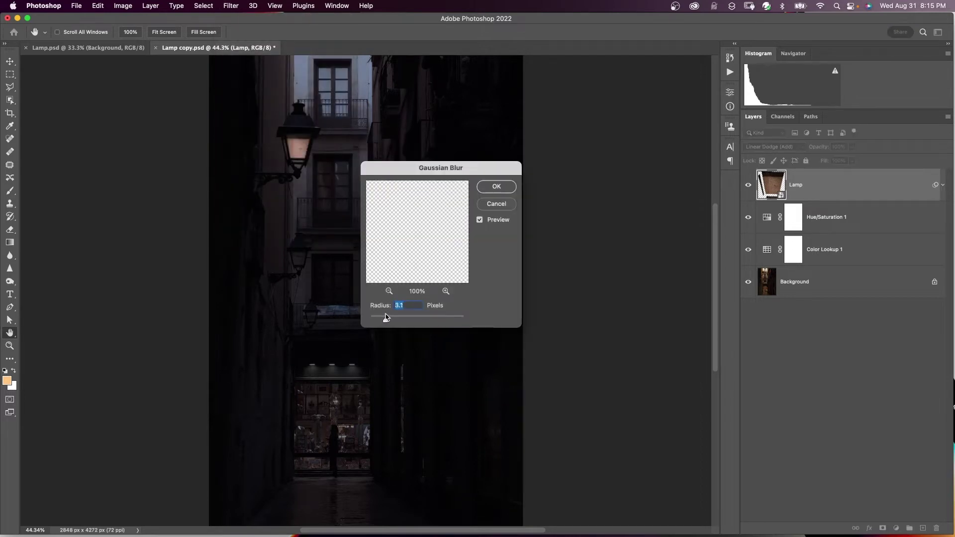
{"action": "type", "text": "2"}
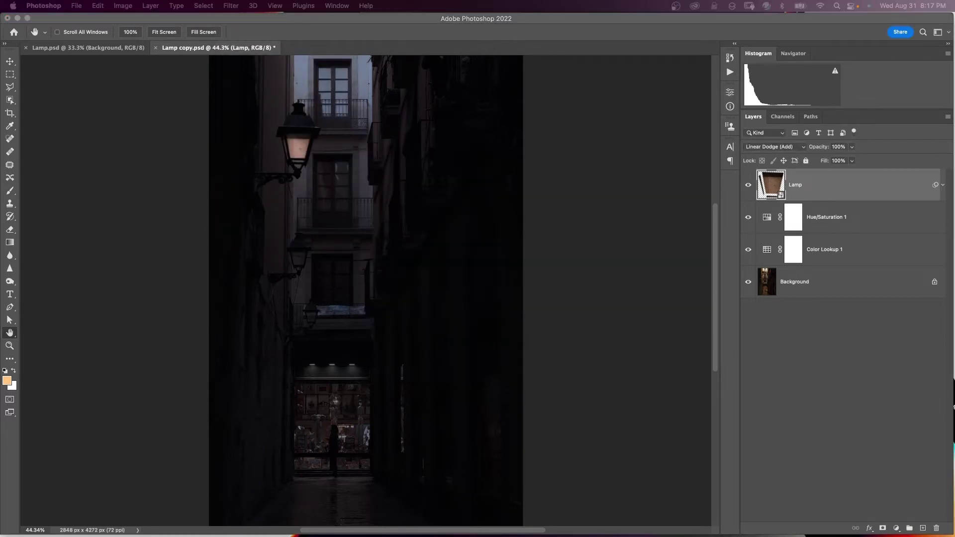
Add a new layer on top filled with black.
{"action": "left_click", "coordinate": [902, 512]}
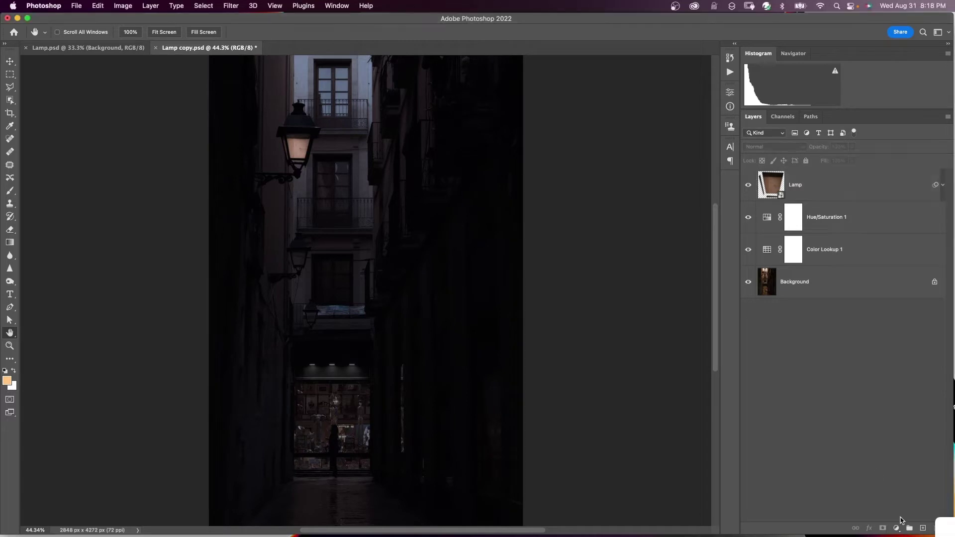
{"action": "left_click", "coordinate": [924, 529]}
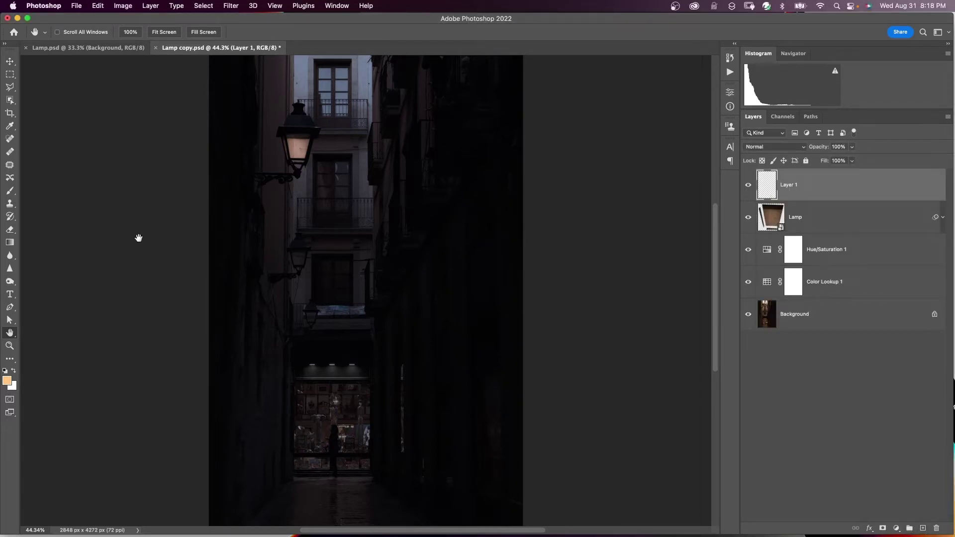
{"action": "left_click", "coordinate": [98, 7]}
{"action": "left_click", "coordinate": [107, 156]}
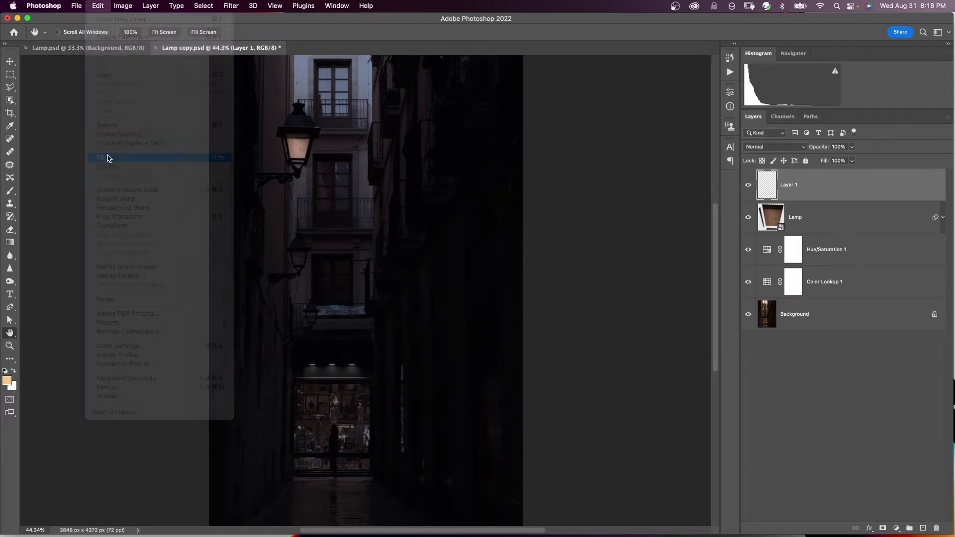
{"action": "left_click", "coordinate": [546, 219]}
{"action": "key", "text": "h"}
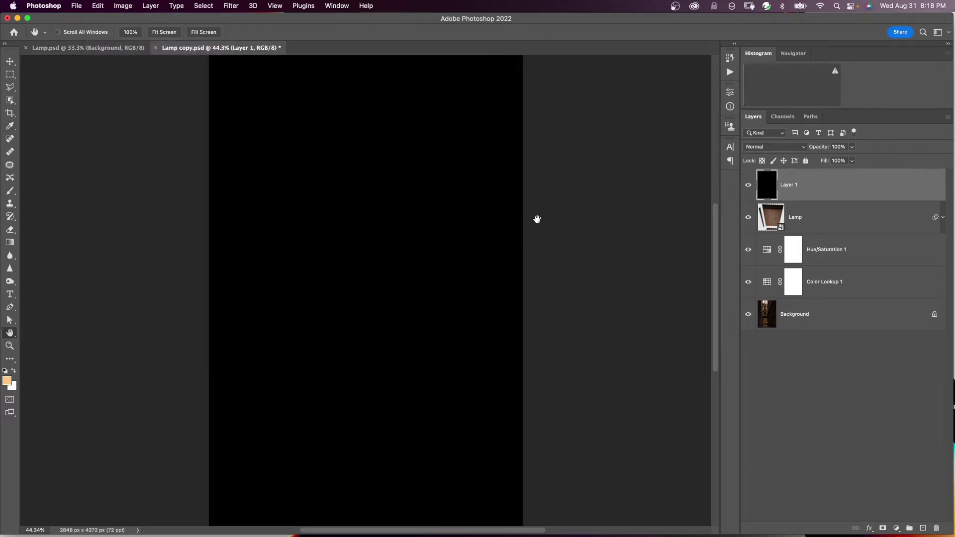
Set the black layer to Color Dodge, rename it 'Light' and convert it to a Smart Object.
{"action": "left_click", "coordinate": [794, 146]}
{"action": "left_click", "coordinate": [788, 245]}
{"action": "double_click", "coordinate": [790, 184]}
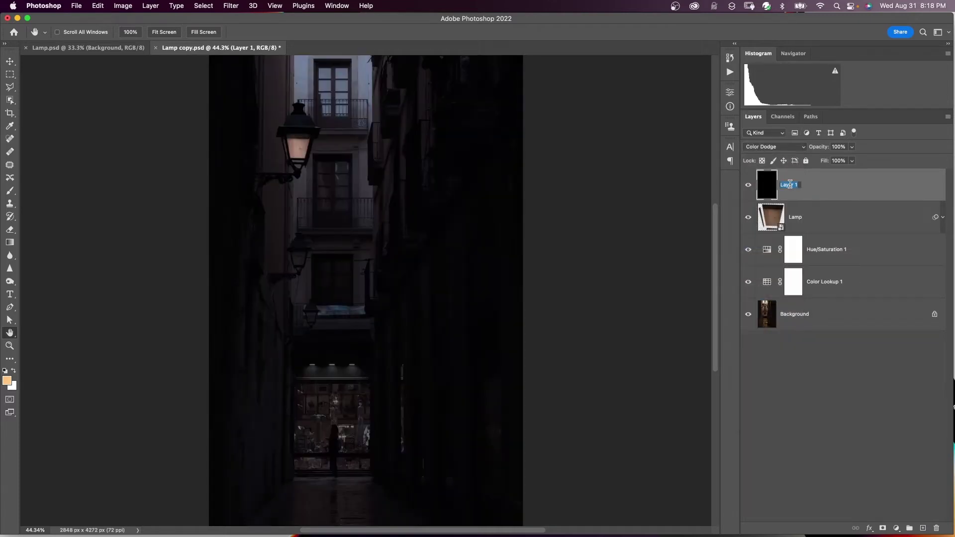
{"action": "type", "text": "Light"}
{"action": "key", "text": "Return"}
{"action": "key", "text": "super+shift+s"}
Render a 105mm Prime lens flare at 110% and move it onto the upper lamp.
{"action": "left_click", "coordinate": [230, 6]}
{"action": "mouse_move", "coordinate": [271, 180]}
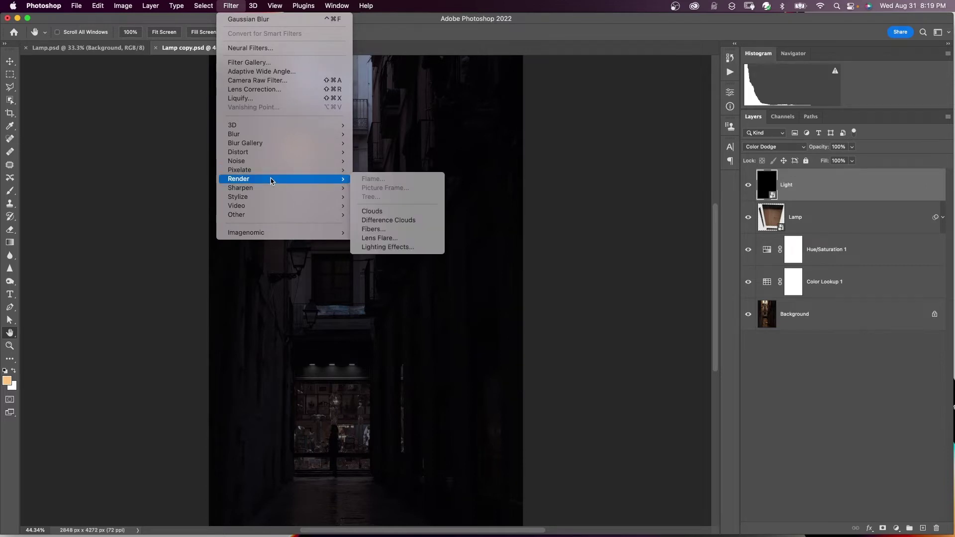
{"action": "left_click", "coordinate": [379, 238]}
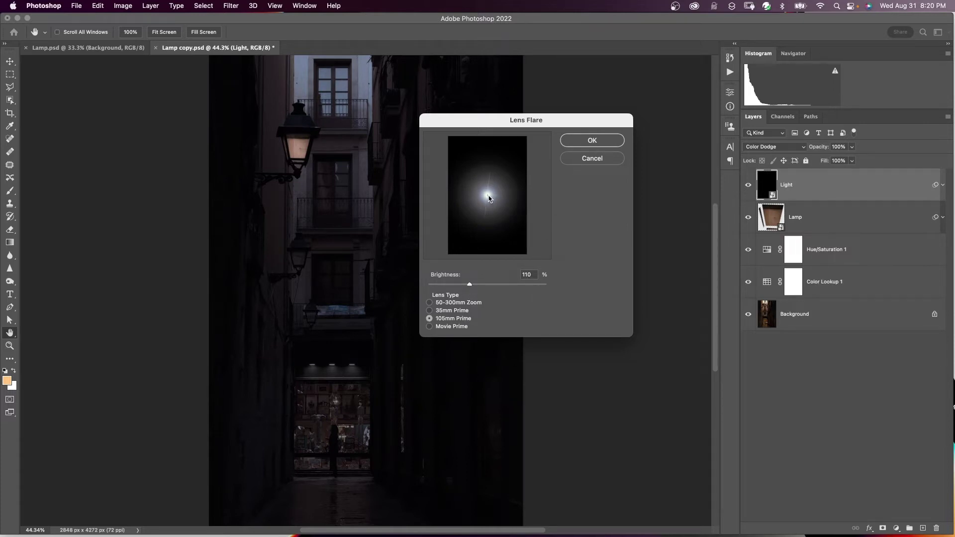
{"action": "left_click_drag", "start_coordinate": [489, 198], "coordinate": [488, 196]}
{"action": "left_click", "coordinate": [576, 142]}
{"action": "left_click", "coordinate": [10, 61]}
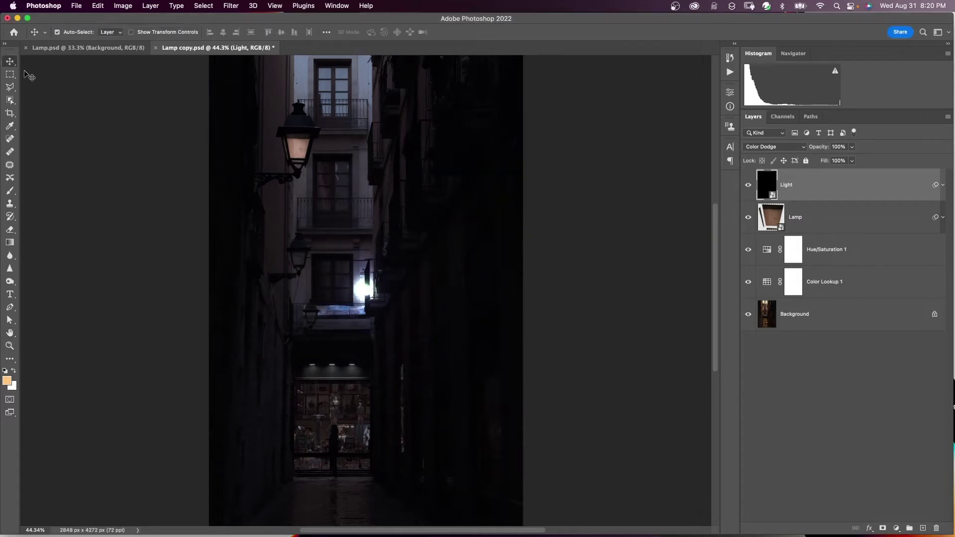
{"action": "left_click_drag", "start_coordinate": [362, 293], "coordinate": [308, 152]}
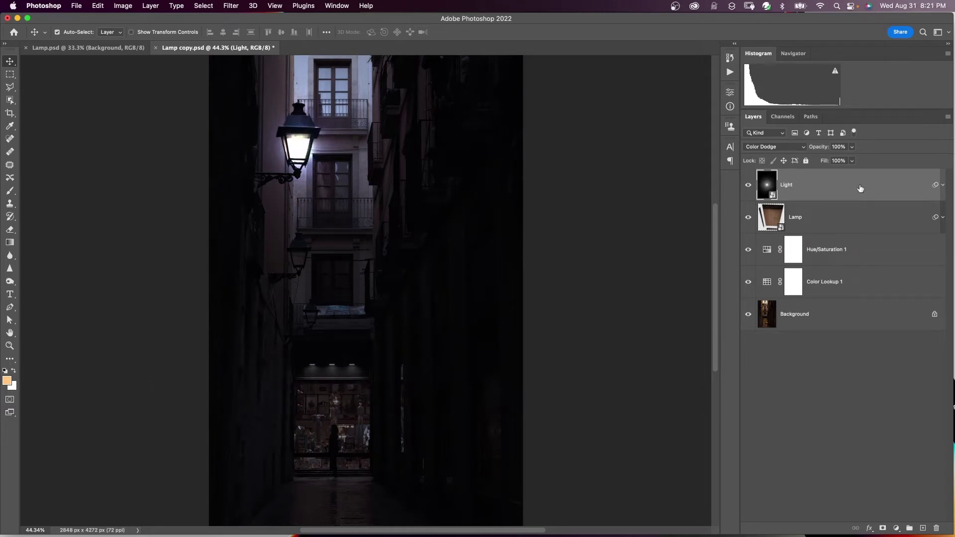
Paint black on the Light layer's smart filter mask to hide the flare along the bottom and right.
{"action": "left_click", "coordinate": [942, 185]}
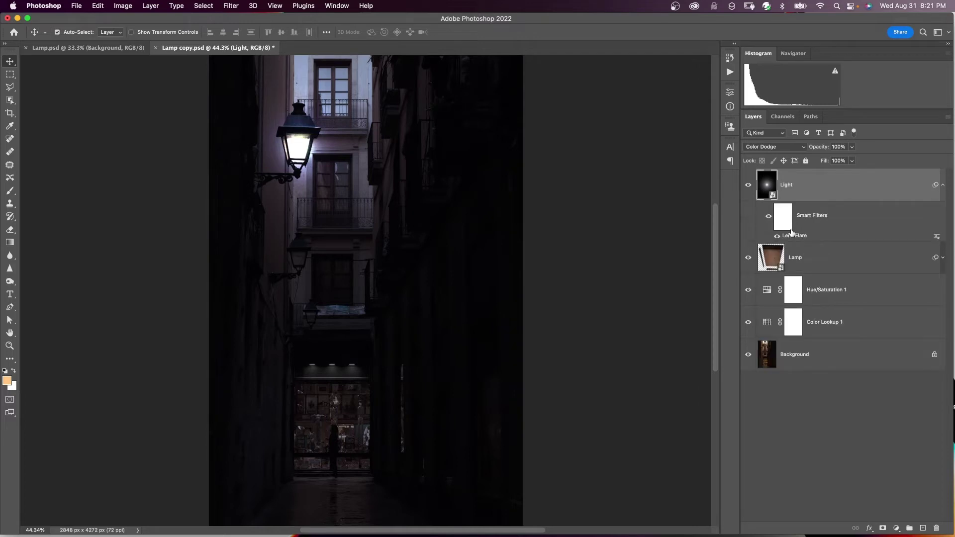
{"action": "left_click", "coordinate": [784, 228]}
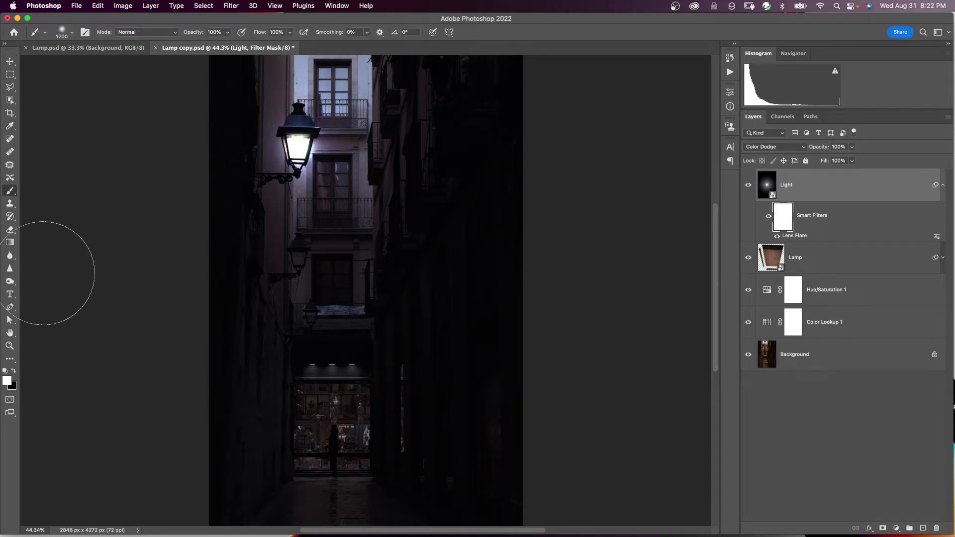
{"action": "key", "text": "b"}
{"action": "key", "text": "bracketleft"}
{"action": "key", "text": "bracketleft"}
{"action": "key", "text": "bracketleft"}
{"action": "key", "text": "bracketleft"}
{"action": "key", "text": "bracketleft"}
{"action": "key", "text": "bracketleft"}
{"action": "key", "text": "bracketleft"}
{"action": "left_click", "coordinate": [14, 371]}
{"action": "key", "text": "bracketright"}
{"action": "key", "text": "bracketright"}
{"action": "key", "text": "bracketright"}
{"action": "key", "text": "bracketright"}
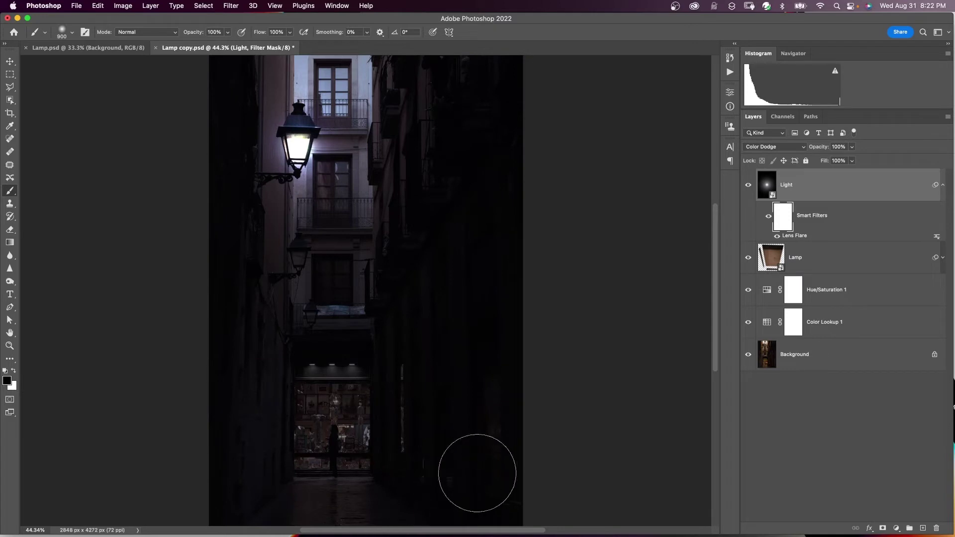
{"action": "left_click_drag", "start_coordinate": [476, 473], "coordinate": [456, 469]}
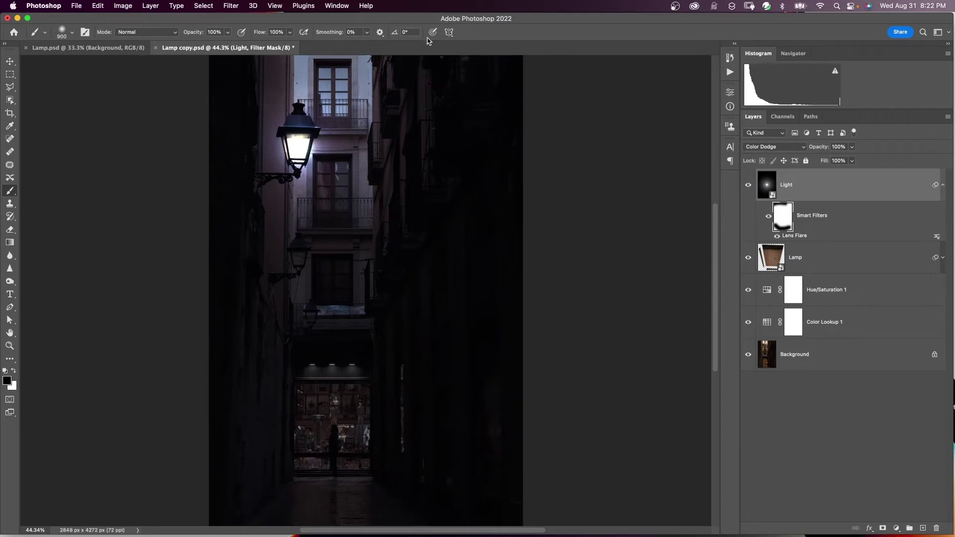
{"action": "left_click_drag", "start_coordinate": [463, 76], "coordinate": [493, 113]}
{"action": "left_click_drag", "start_coordinate": [497, 252], "coordinate": [455, 492]}
Lower the Light layer's fill to 68% and bring up the adjustment layer list.
{"action": "left_click", "coordinate": [854, 165]}
{"action": "mouse_move", "coordinate": [848, 170]}
{"action": "left_mouse_down"}
{"action": "mouse_move", "coordinate": [825, 177]}
{"action": "mouse_move", "coordinate": [849, 177]}
{"action": "left_mouse_up"}
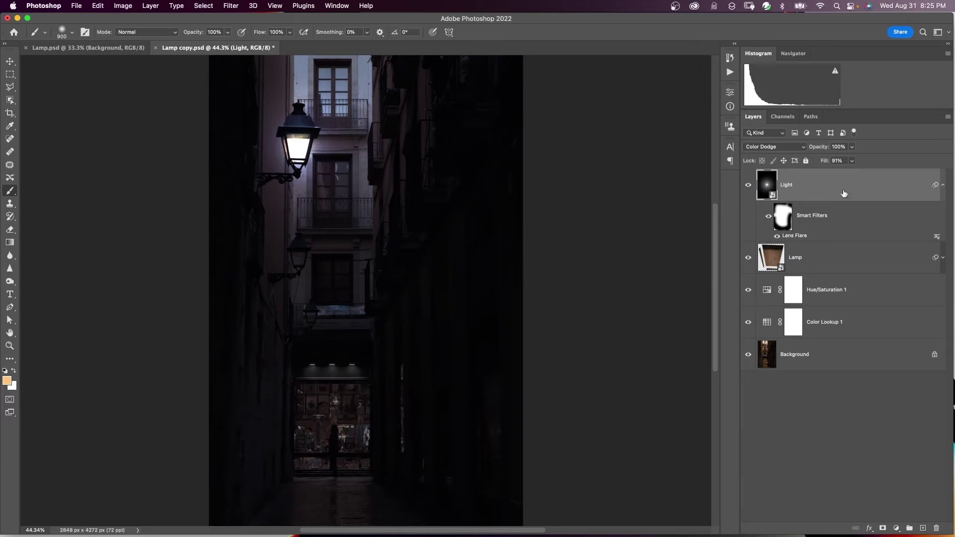
{"action": "left_click", "coordinate": [896, 528]}
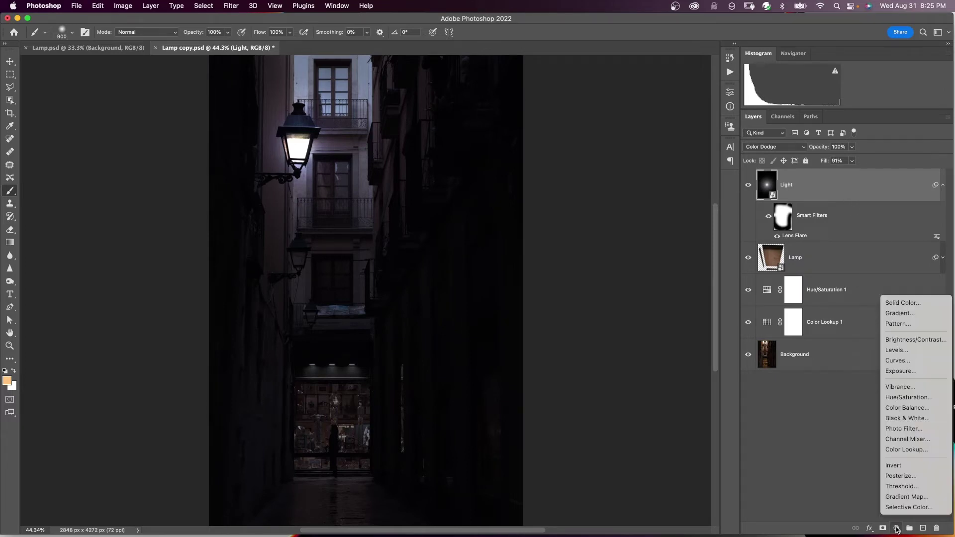
Add a colorized Hue/Saturation layer at Hue 30, Saturation 69 to tint the alley orange.
{"action": "left_click", "coordinate": [921, 398]}
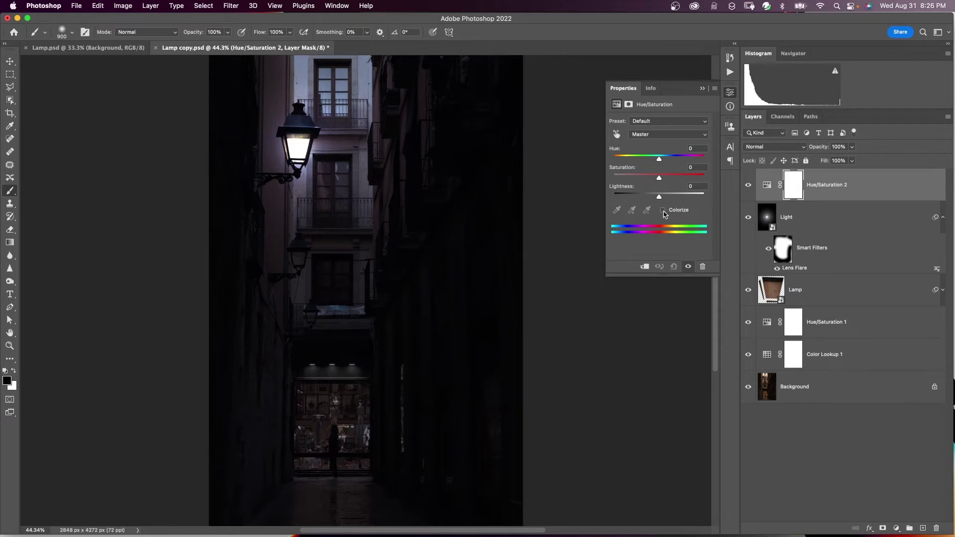
{"action": "left_click", "coordinate": [663, 210]}
{"action": "left_click_drag", "start_coordinate": [637, 177], "coordinate": [694, 179]}
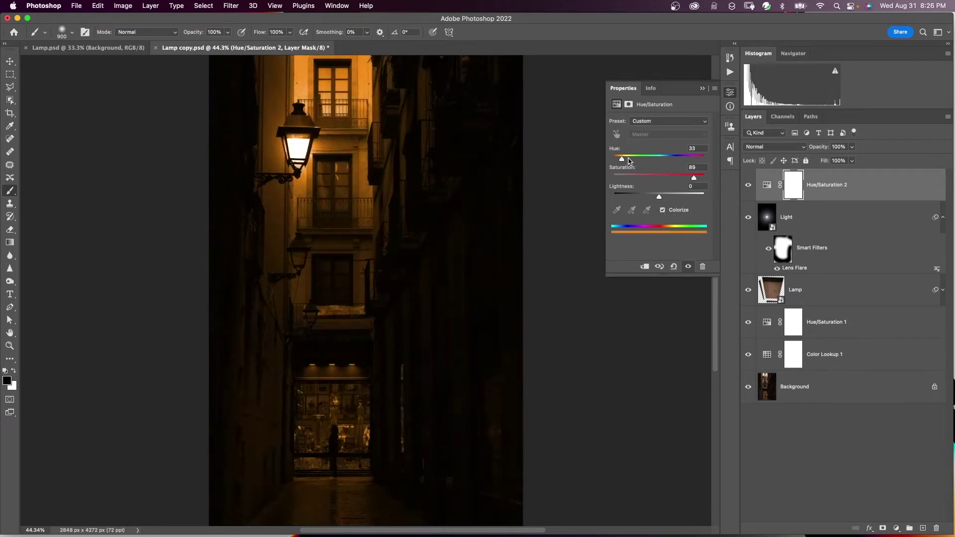
{"action": "left_click_drag", "start_coordinate": [621, 160], "coordinate": [621, 161]}
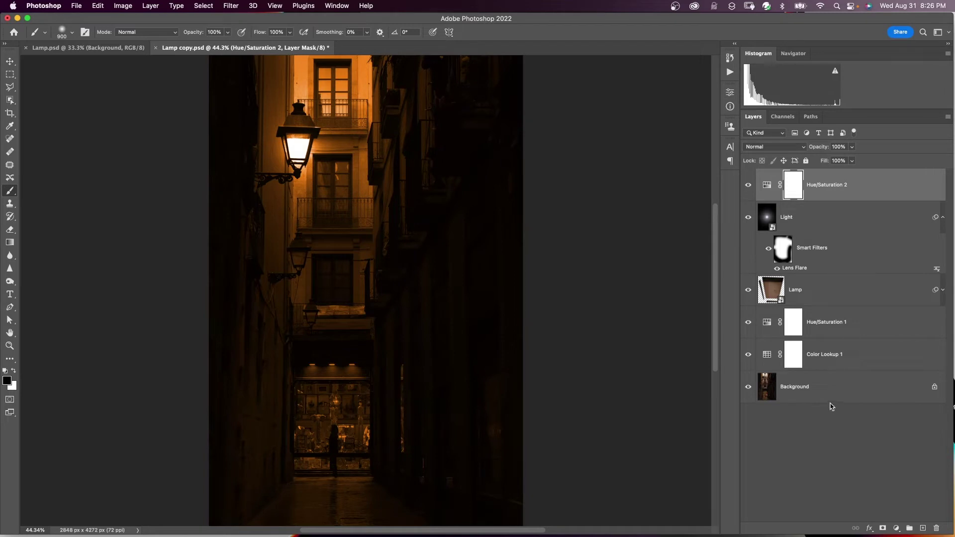
{"action": "left_click", "coordinate": [897, 529]}
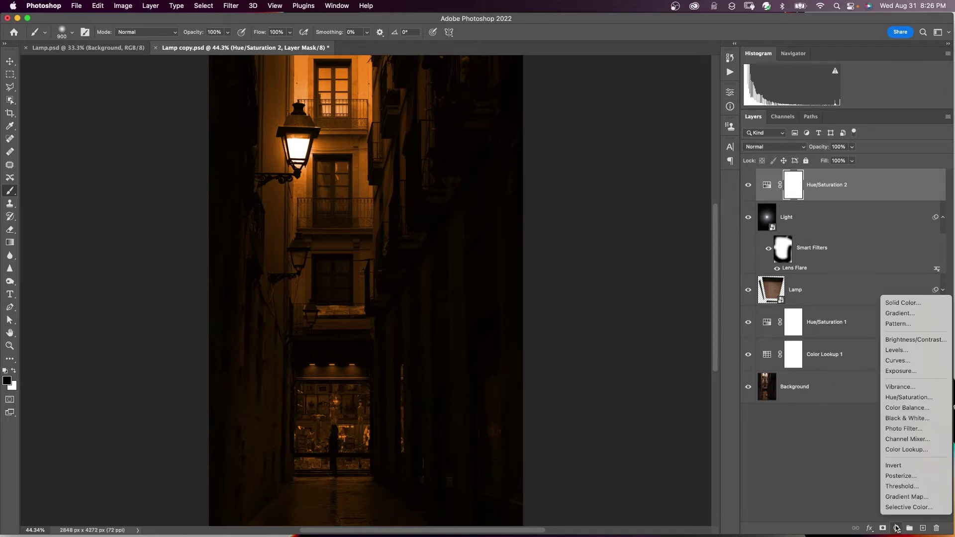
Add an FF5A00 orange Solid Color fill layer blended as Linear Dodge (Add).
{"action": "left_click", "coordinate": [897, 304]}
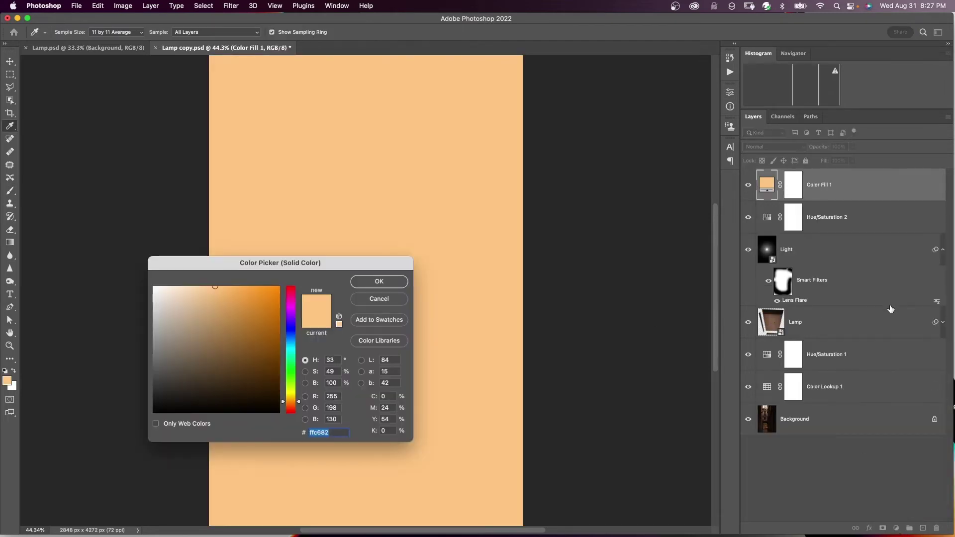
{"action": "left_click_drag", "start_coordinate": [443, 356], "coordinate": [382, 353]}
{"action": "type", "text": "F"}
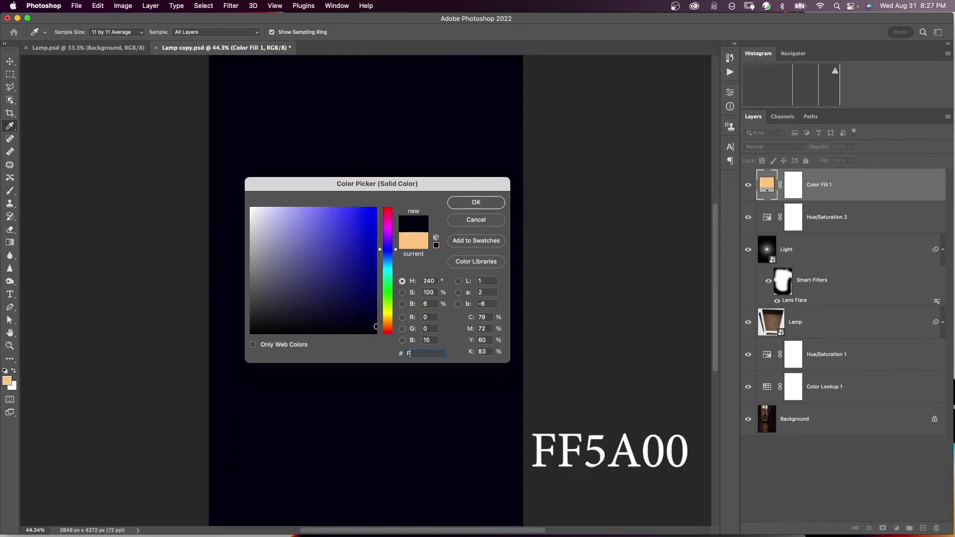
{"action": "type", "text": "F5A00"}
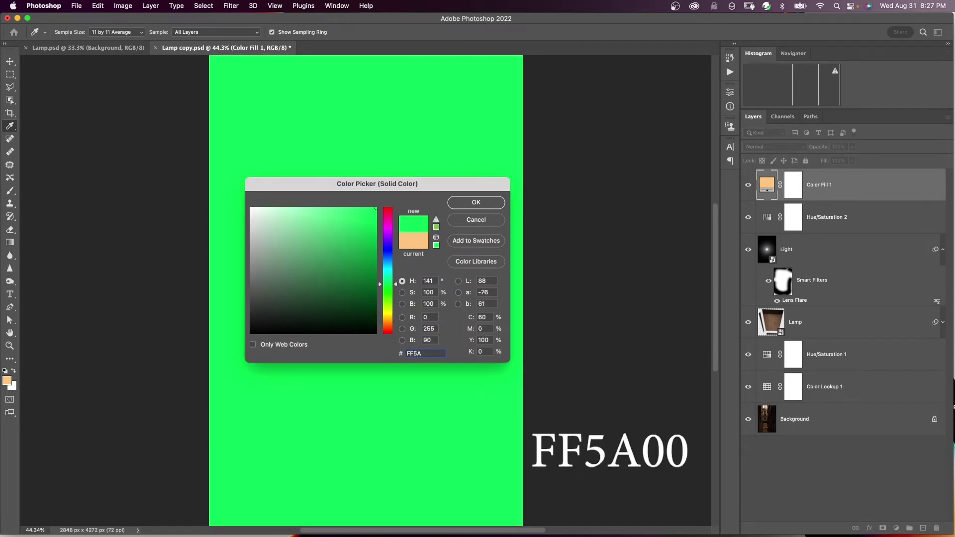
{"action": "left_click", "coordinate": [467, 206]}
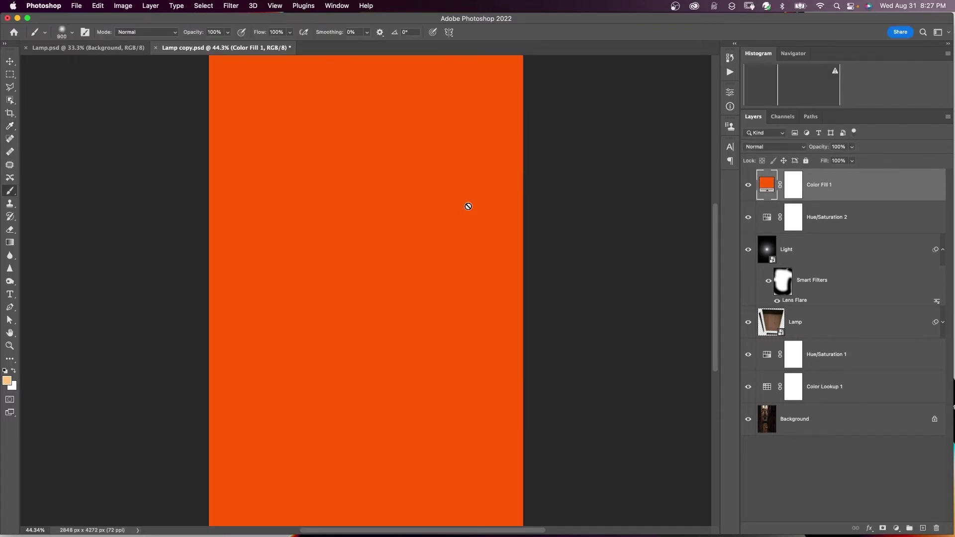
{"action": "left_click", "coordinate": [795, 148]}
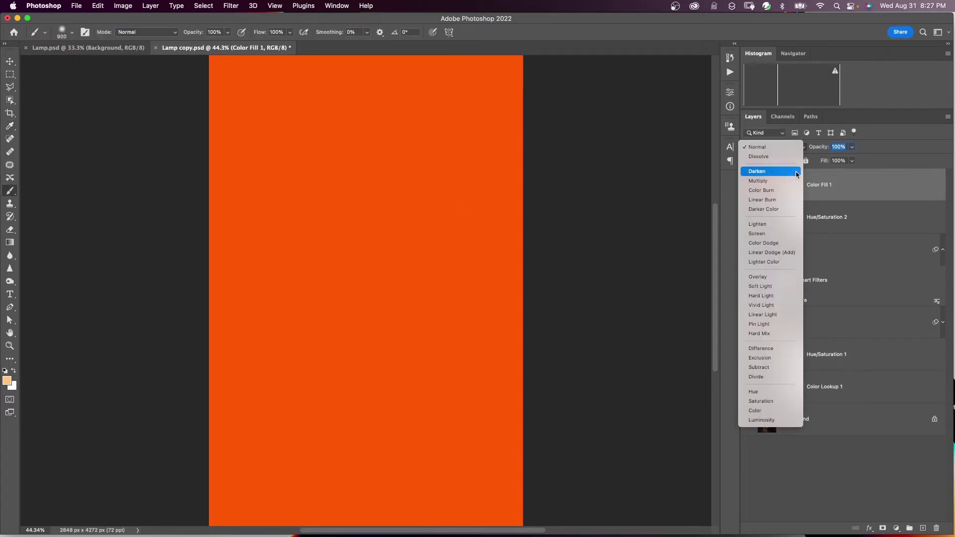
{"action": "left_click", "coordinate": [784, 255]}
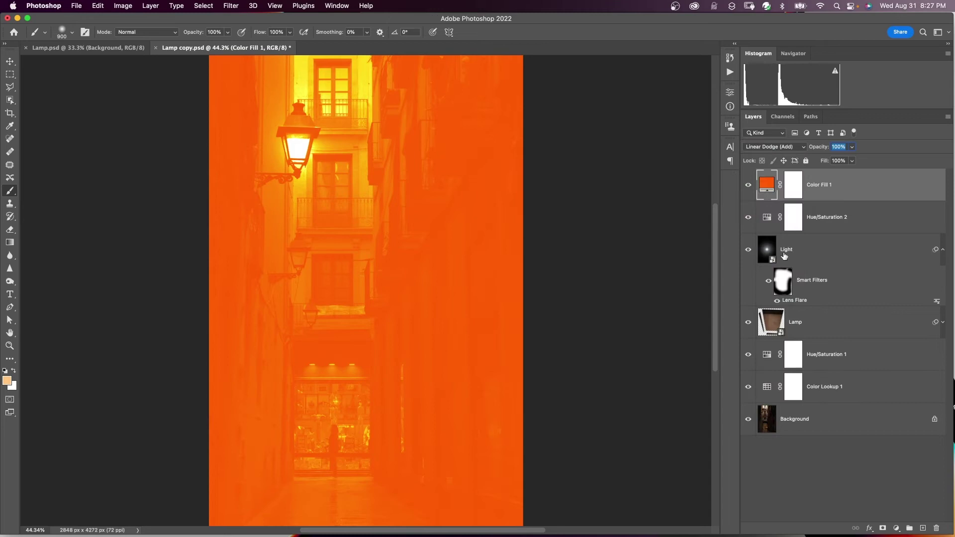
Split Color Fill 1's Blend If underlying black slider to 18/53 so orange shows only on highlights.
{"action": "double_click", "coordinate": [855, 188]}
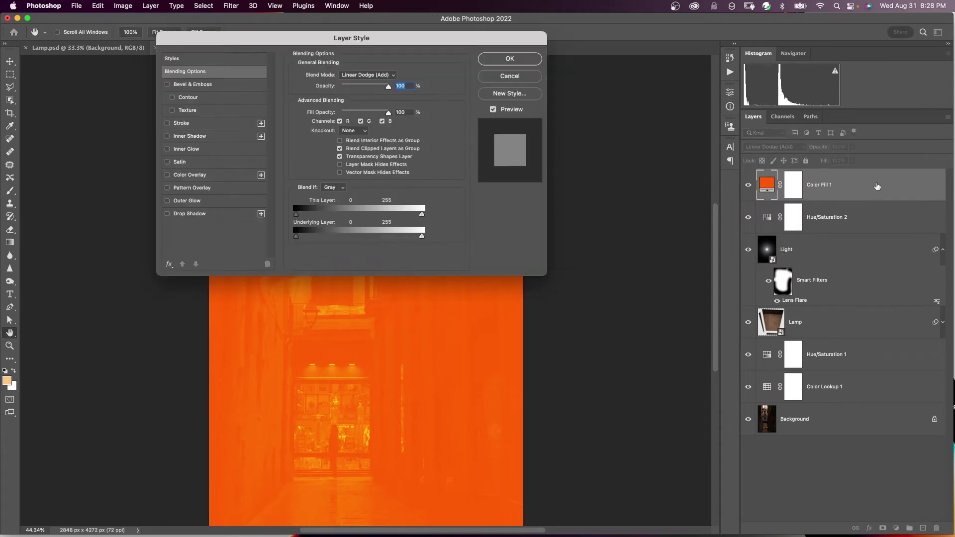
{"action": "left_click_drag", "start_coordinate": [417, 41], "coordinate": [456, 84]}
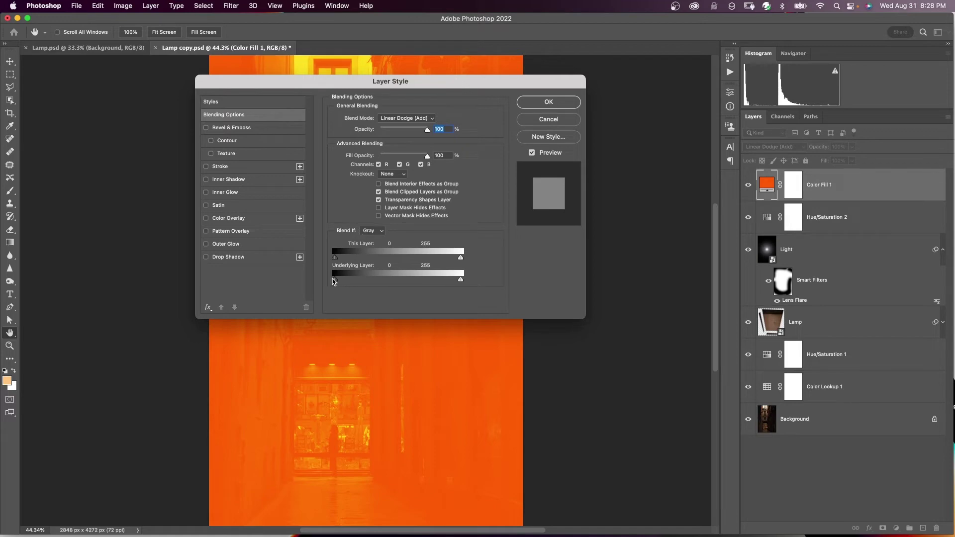
{"action": "left_click_drag", "start_coordinate": [336, 286], "coordinate": [687, 269]}
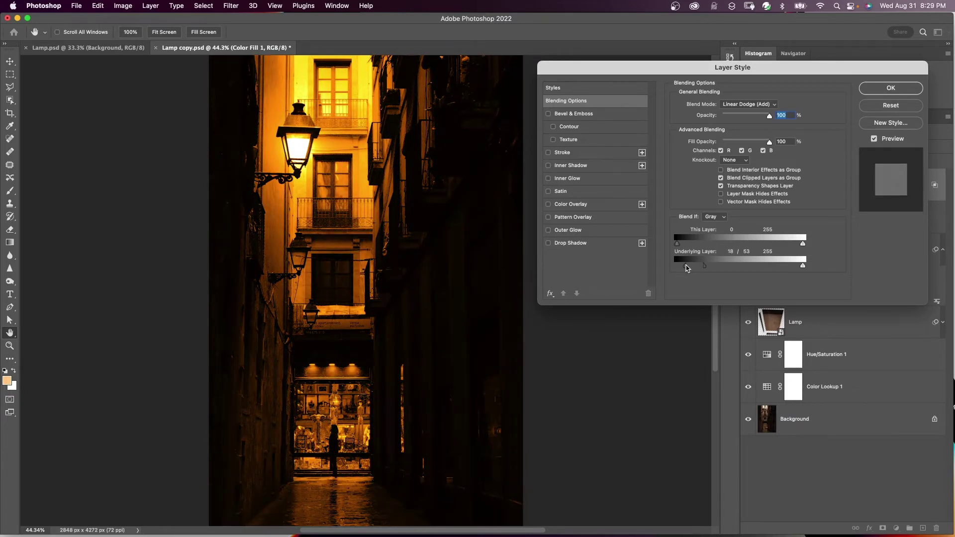
{"action": "left_click", "coordinate": [869, 93]}
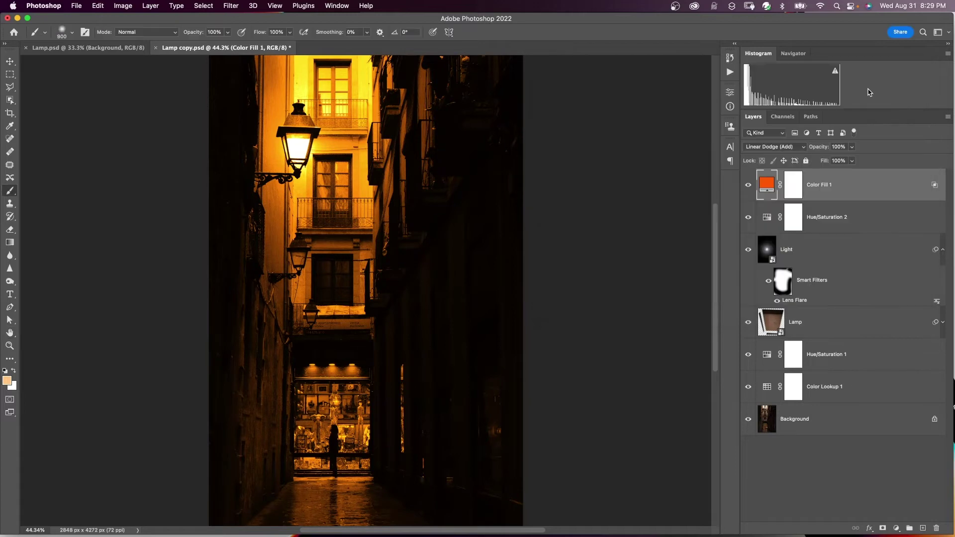
Paint Color Fill 1's mask black at 34% flow along the street bottom and edges.
{"action": "left_click", "coordinate": [747, 187]}
{"action": "left_click", "coordinate": [748, 187]}
{"action": "key", "text": "d"}
{"action": "key", "text": "super+backslash"}
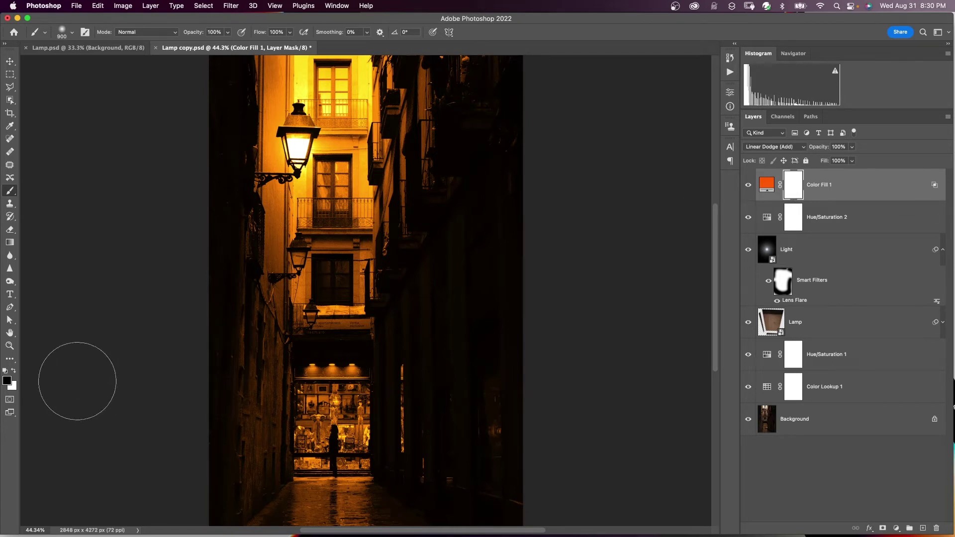
{"action": "left_click_drag", "start_coordinate": [299, 503], "coordinate": [454, 507]}
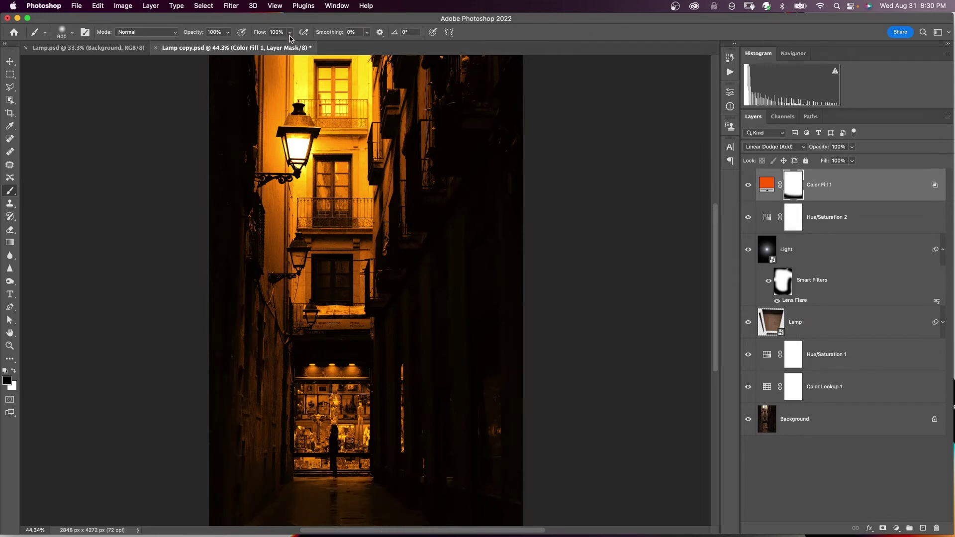
{"action": "left_click_drag", "start_coordinate": [291, 34], "coordinate": [261, 46]}
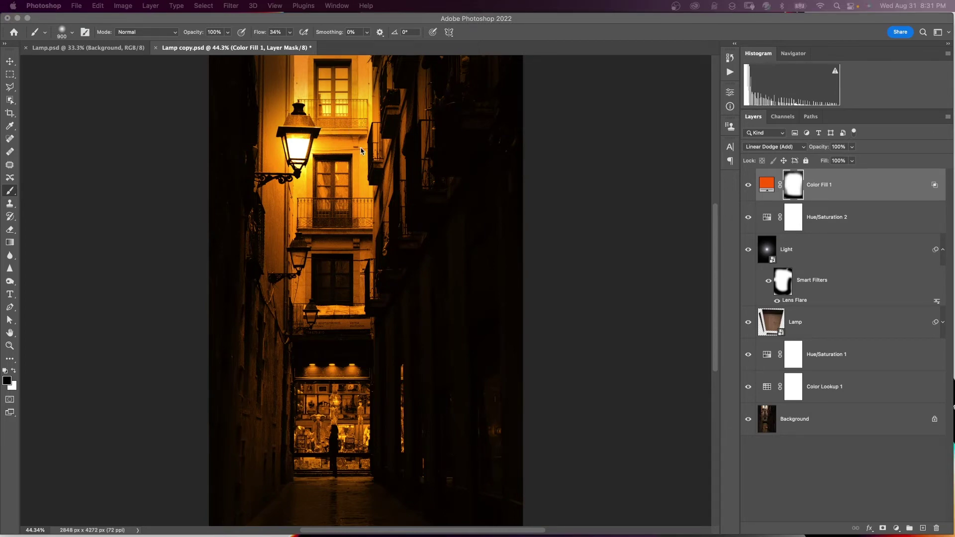
{"action": "key", "text": "super+equal"}
{"action": "key", "text": "super+equal"}
{"action": "scroll", "coordinate": [557, 192], "scroll_direction": "left", "scroll_amount": 5}
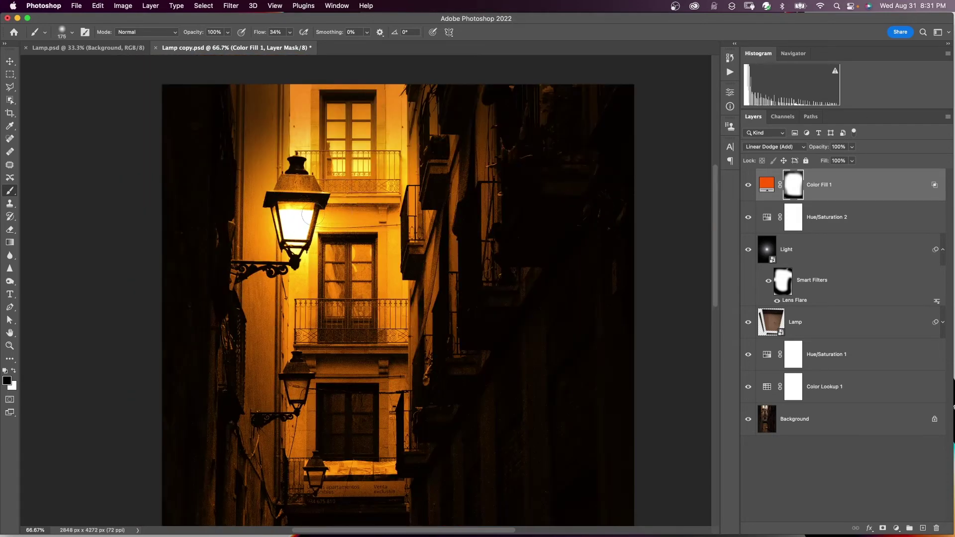
Paint small black touches on the Color Lookup 1 mask over the lamp glass edge at 100% zoom.
{"action": "left_click", "coordinate": [800, 387]}
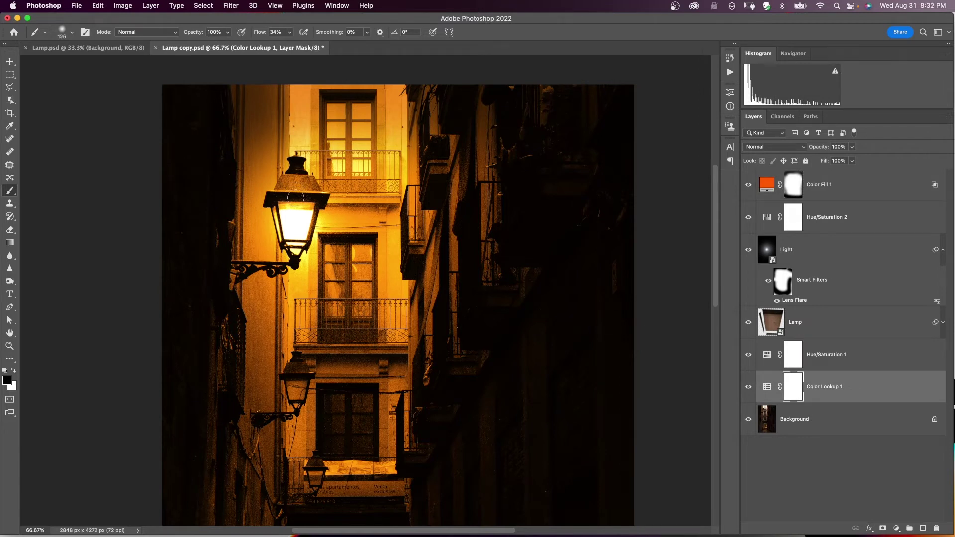
{"action": "key", "text": "bracketleft"}
{"action": "key", "text": "bracketleft"}
{"action": "key", "text": "bracketleft"}
{"action": "key", "text": "bracketleft"}
{"action": "key", "text": "bracketleft"}
{"action": "key", "text": "bracketleft"}
{"action": "key", "text": "bracketleft"}
{"action": "key", "text": "bracketleft"}
{"action": "key", "text": "super+equal"}
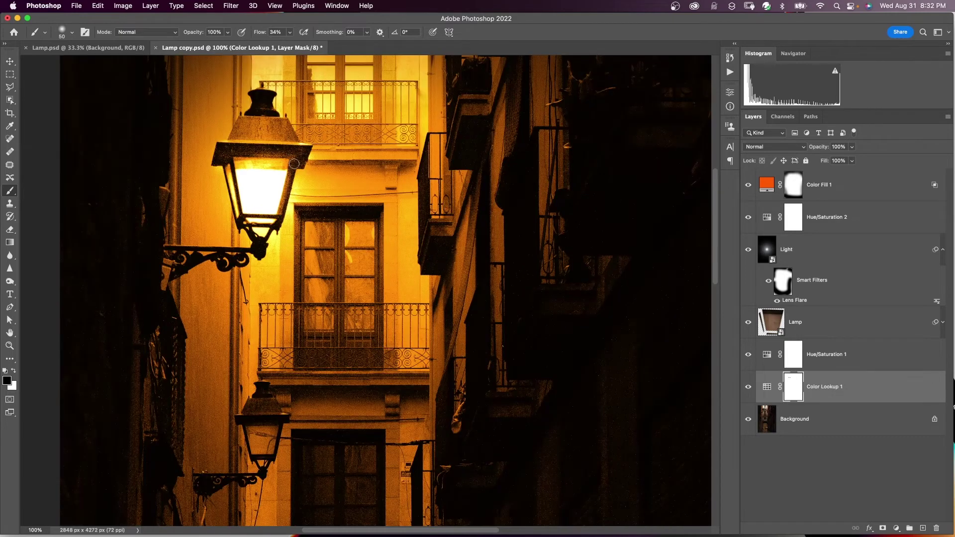
{"action": "key", "text": "bracketleft"}
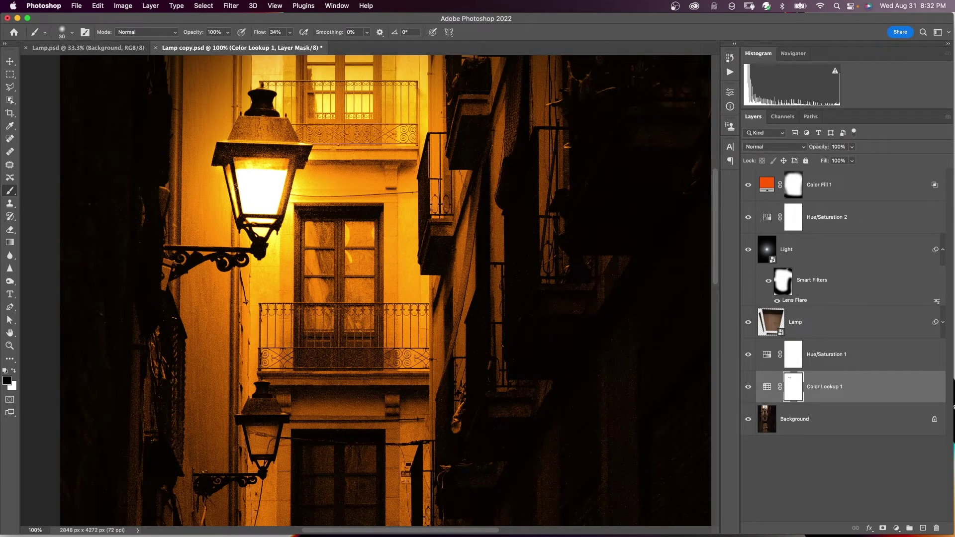
{"action": "left_click_drag", "start_coordinate": [234, 212], "coordinate": [237, 165]}
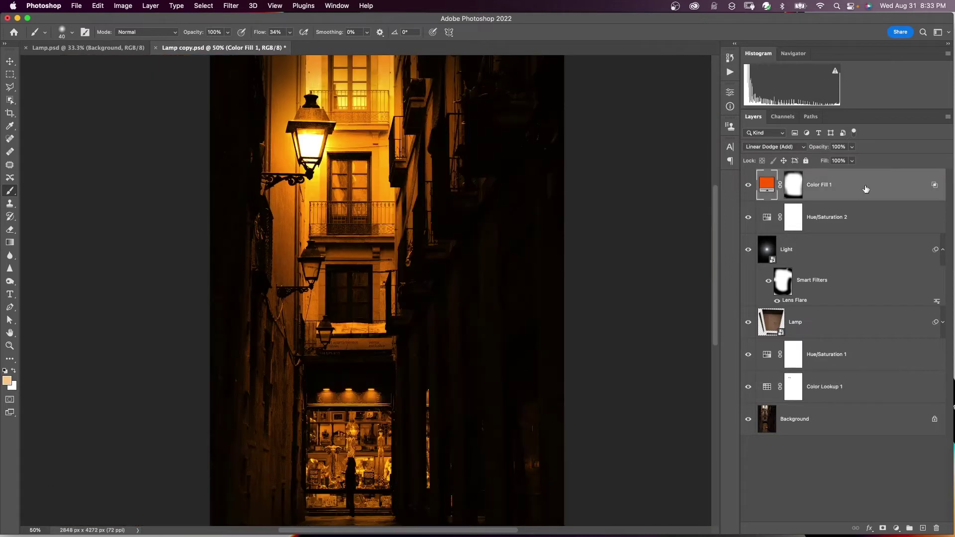
Add a Color Balance layer with midtones at -16 toward cyan, then compare against the Background alone.
{"action": "left_click", "coordinate": [897, 530]}
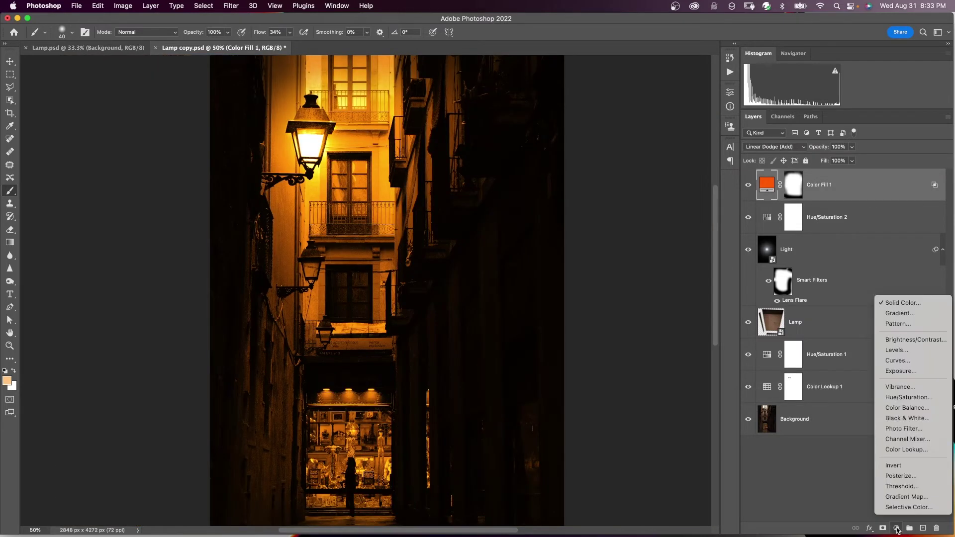
{"action": "left_click", "coordinate": [893, 409]}
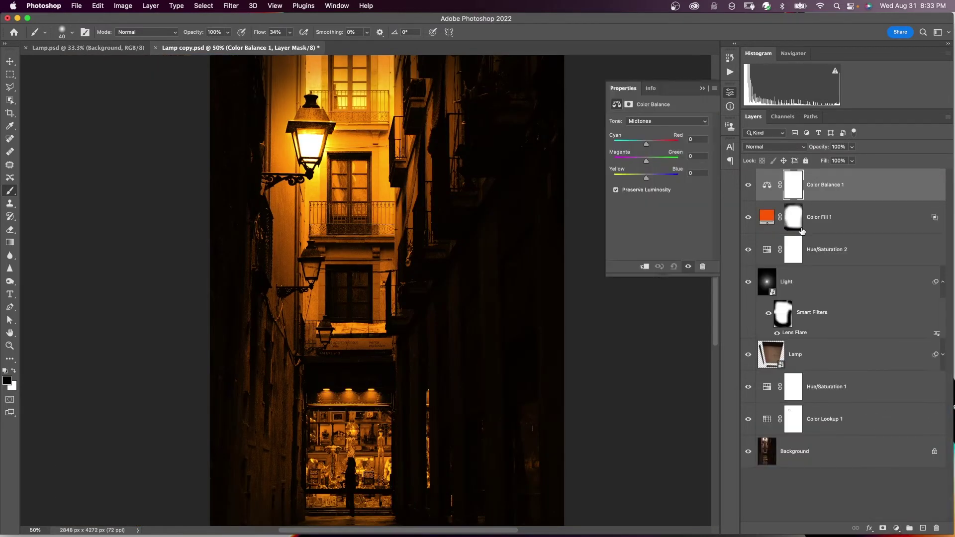
{"action": "mouse_move", "coordinate": [646, 144]}
{"action": "left_mouse_down"}
{"action": "mouse_move", "coordinate": [654, 148]}
{"action": "mouse_move", "coordinate": [644, 160]}
{"action": "left_mouse_up"}
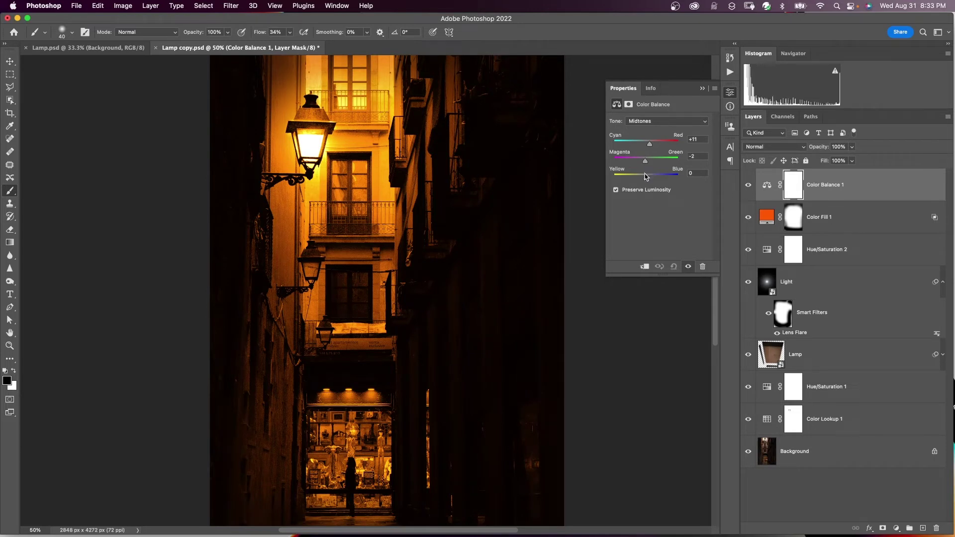
{"action": "left_click", "coordinate": [748, 453], "text": "alt"}
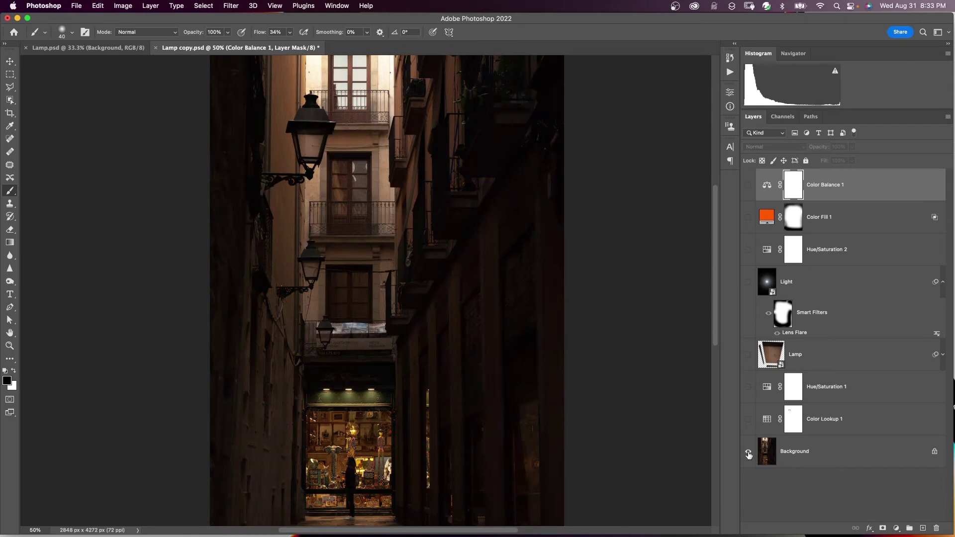
{"action": "left_click", "coordinate": [748, 453], "text": "alt"}
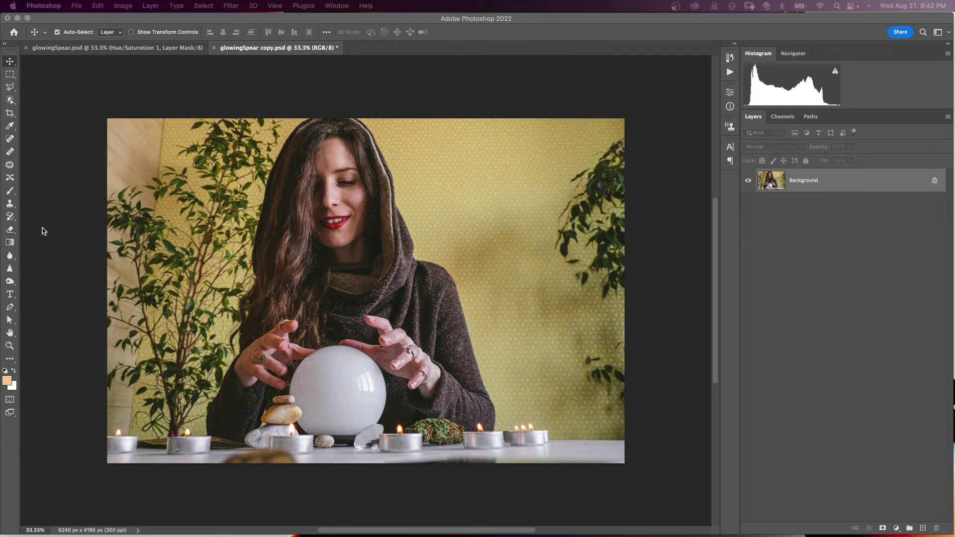
Select the crystal ball with Object Selection, copy it to a new layer, and name it Ball.
{"action": "left_click", "coordinate": [10, 101]}
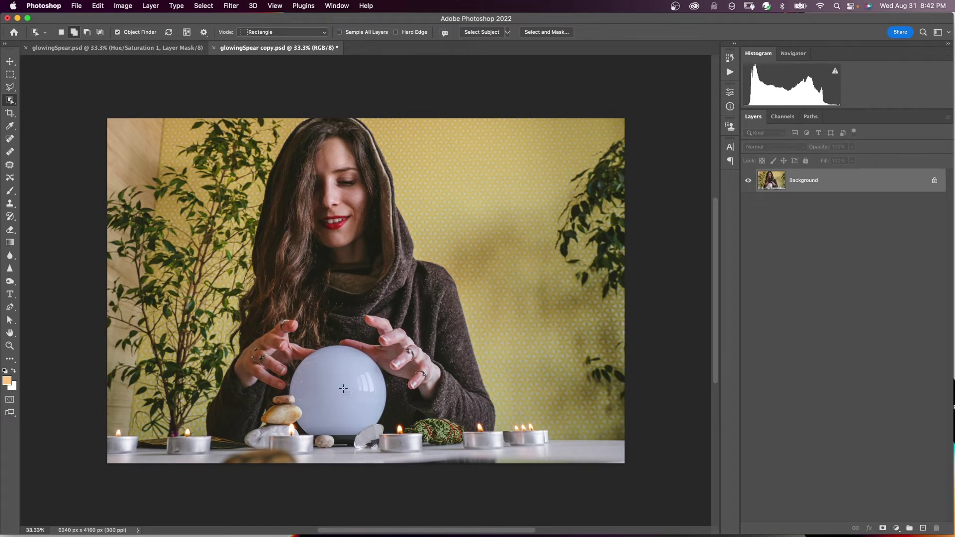
{"action": "scroll", "coordinate": [337, 388], "scroll_direction": "left", "scroll_amount": 1}
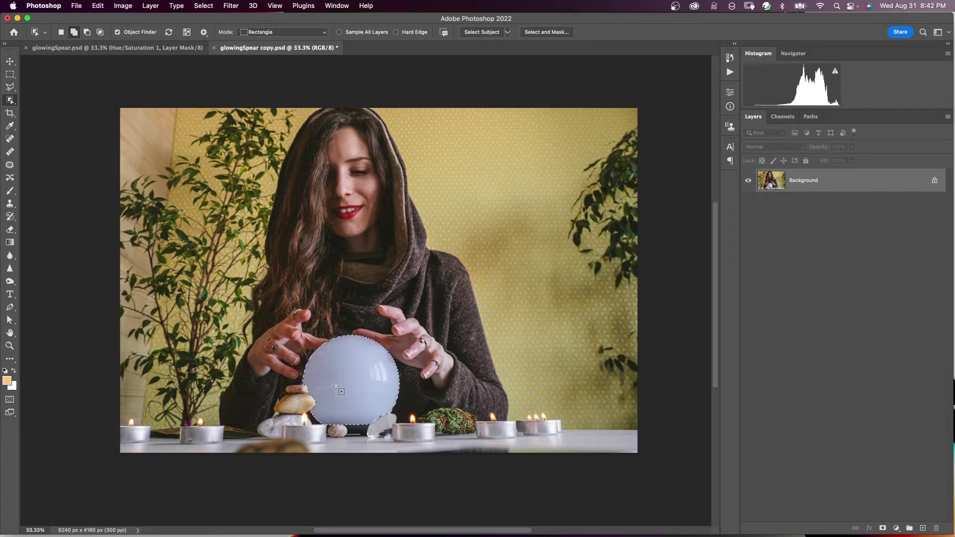
{"action": "left_click", "coordinate": [338, 387]}
{"action": "key", "text": "super+j"}
{"action": "double_click", "coordinate": [798, 184]}
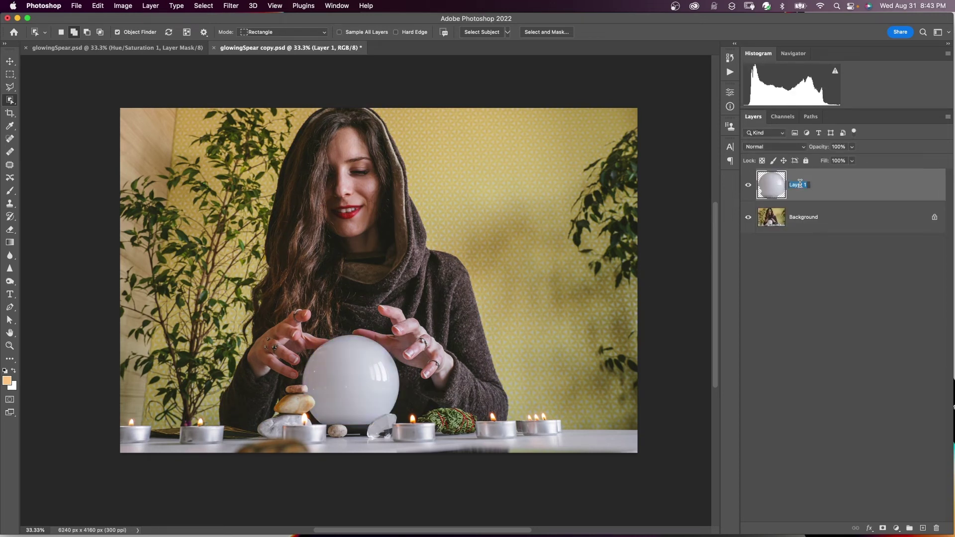
{"action": "type", "text": "Ball"}
{"action": "key", "text": "Return"}
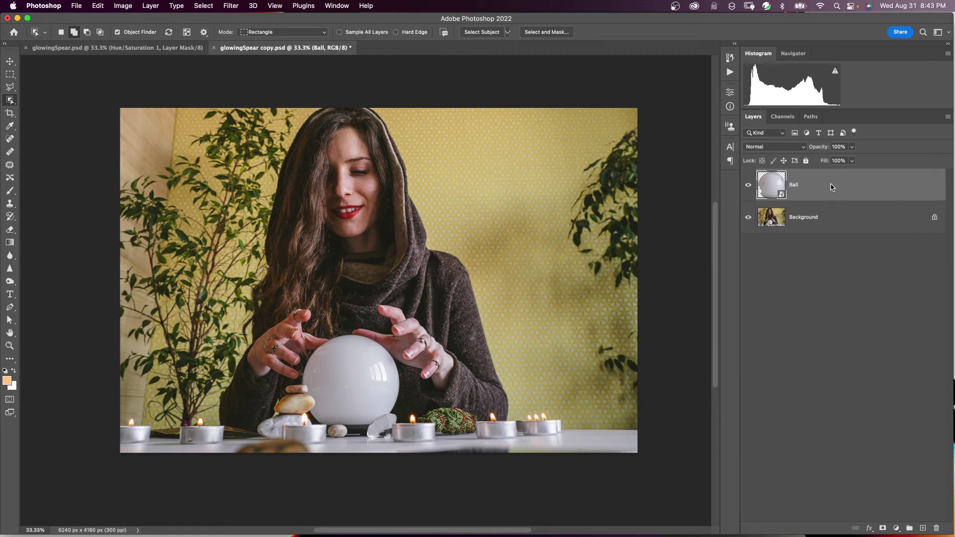
Group the Ball layer into 'Ball Group' and duplicate the Ball layer inside it.
{"action": "key", "text": "super+g"}
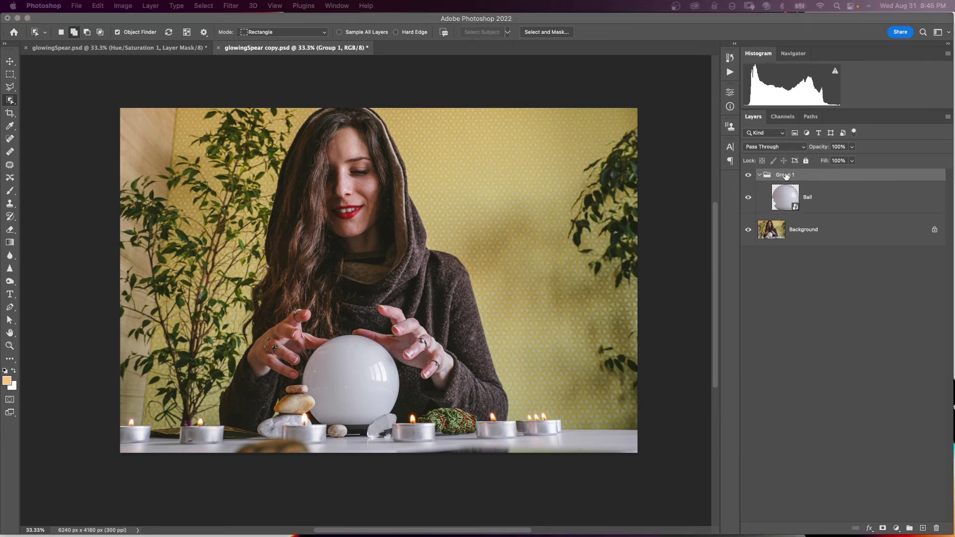
{"action": "left_click", "coordinate": [784, 176]}
{"action": "double_click", "coordinate": [785, 175]}
{"action": "type", "text": "Ba"}
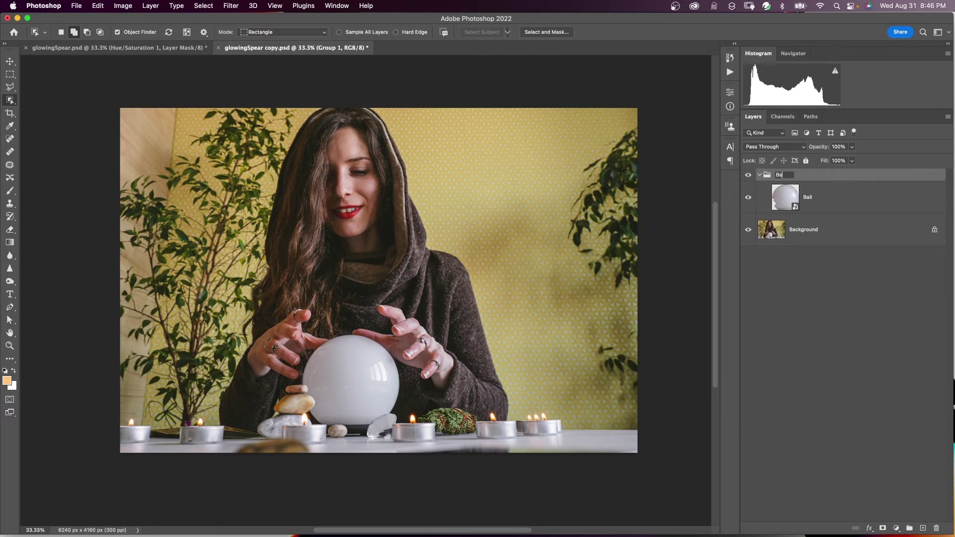
{"action": "type", "text": "ll Group"}
{"action": "left_click", "coordinate": [842, 199]}
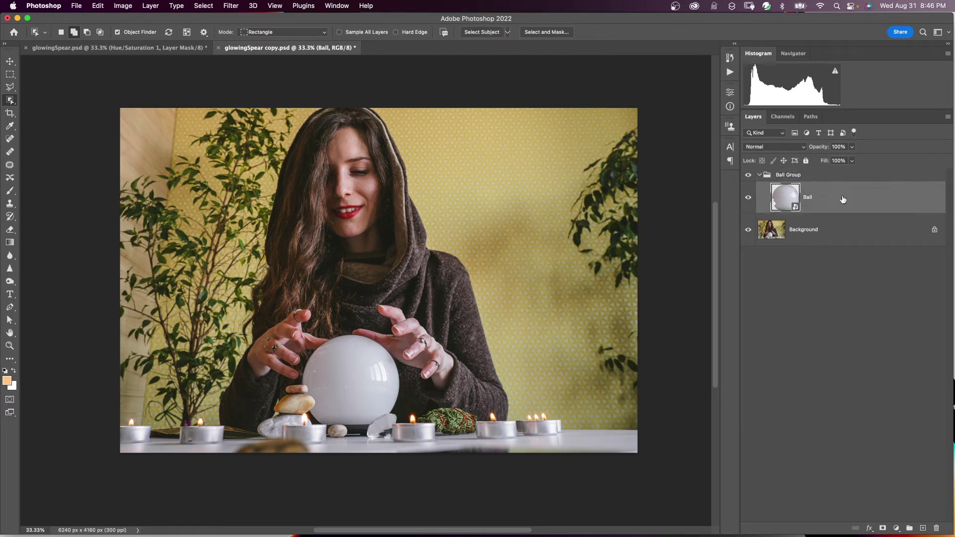
{"action": "key", "text": "super+j"}
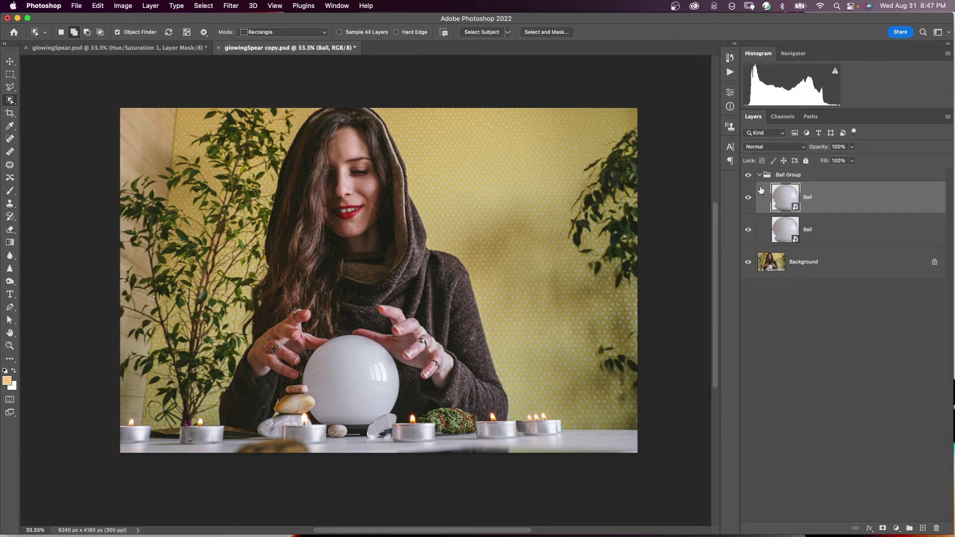
Apply a Gaussian Blur smart filter to the top Ball copy and rename it Ball 5.
{"action": "left_click", "coordinate": [226, 7]}
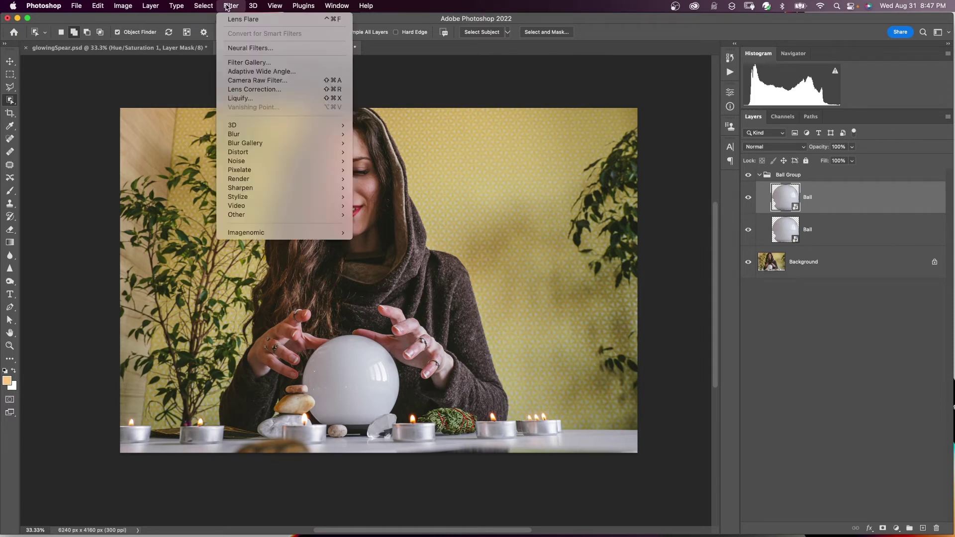
{"action": "mouse_move", "coordinate": [252, 134]}
{"action": "left_click", "coordinate": [380, 170]}
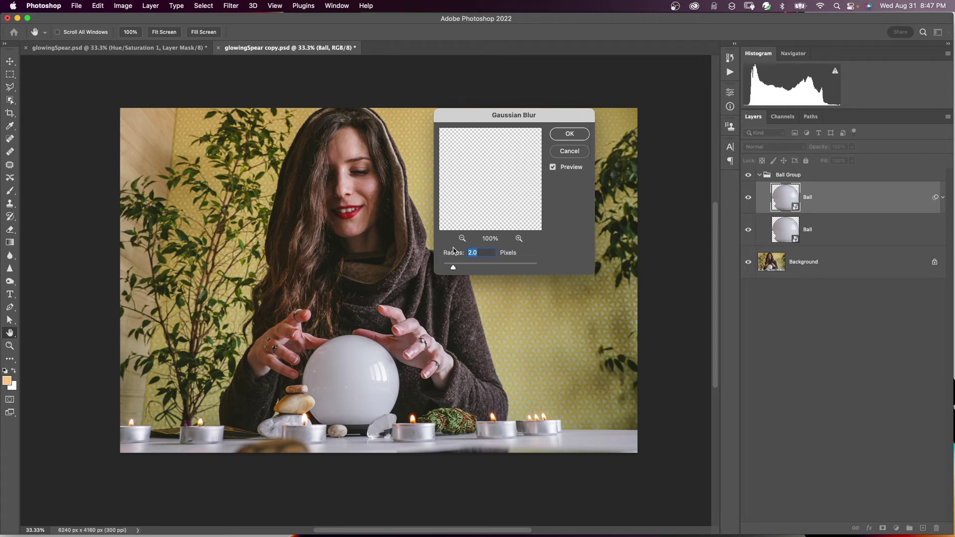
{"action": "left_click", "coordinate": [570, 133]}
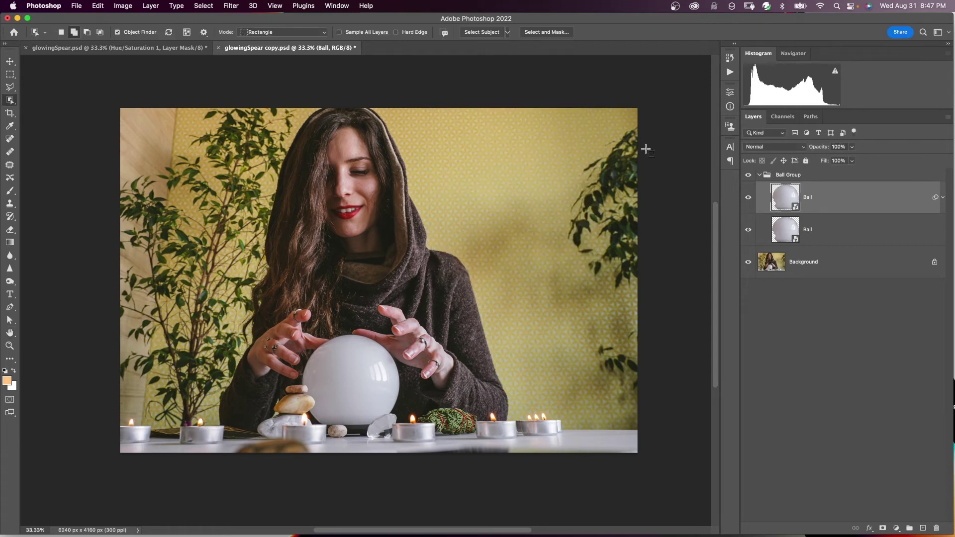
{"action": "left_click", "coordinate": [944, 198]}
{"action": "double_click", "coordinate": [819, 197]}
{"action": "type", "text": "5"}
{"action": "key", "text": "Return"}
Duplicate Ball 5, change its Gaussian Blur radius to 150 px, and name it Ball 150.
{"action": "key", "text": "super+j"}
{"action": "left_click", "coordinate": [943, 197]}
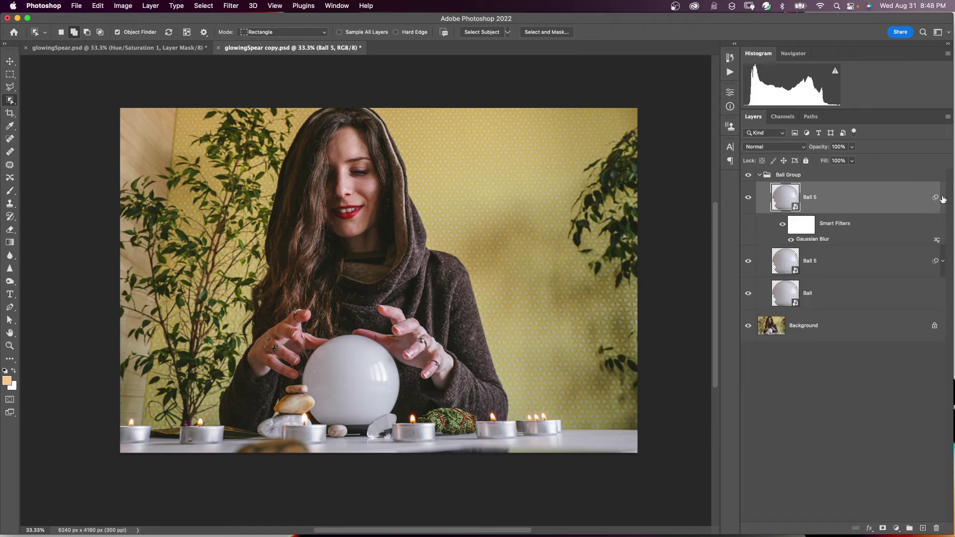
{"action": "double_click", "coordinate": [816, 242]}
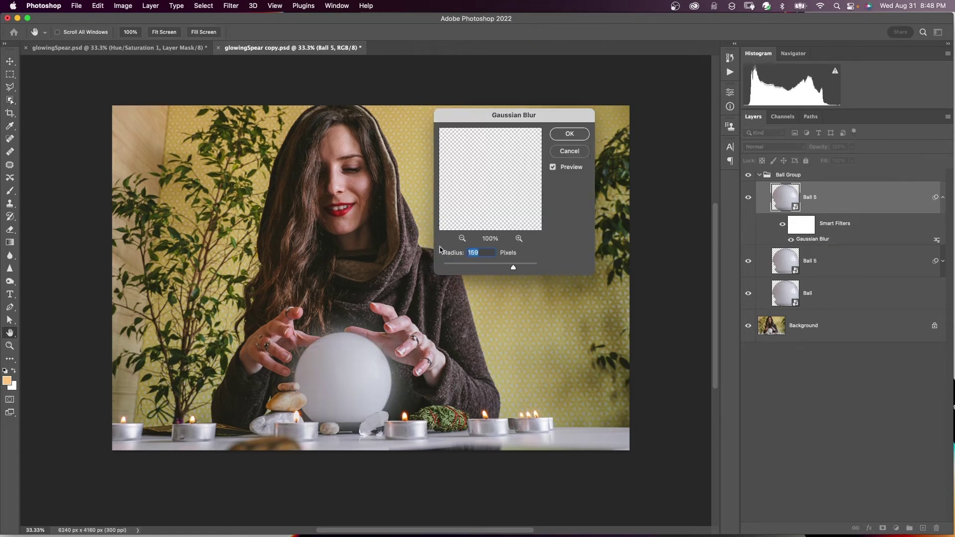
{"action": "type", "text": "150"}
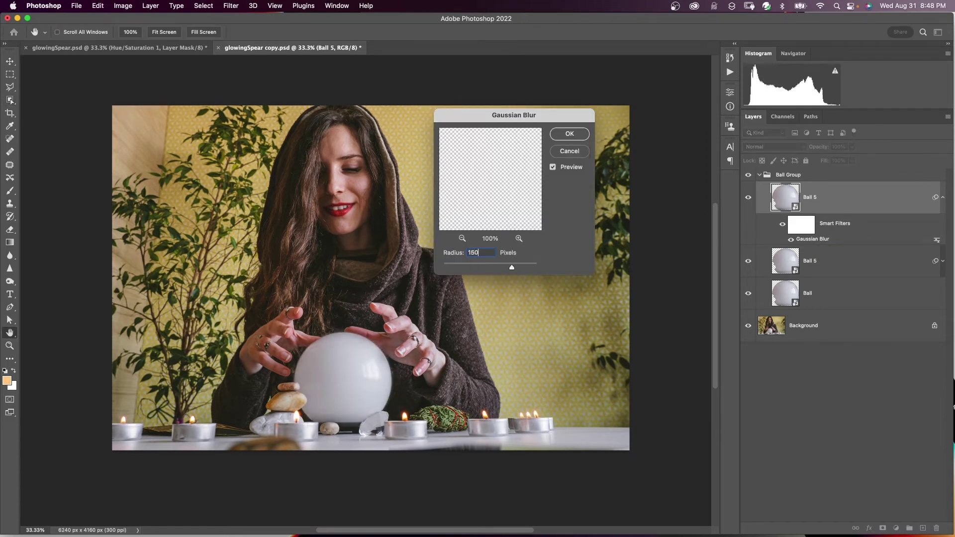
{"action": "key", "text": "Tab"}
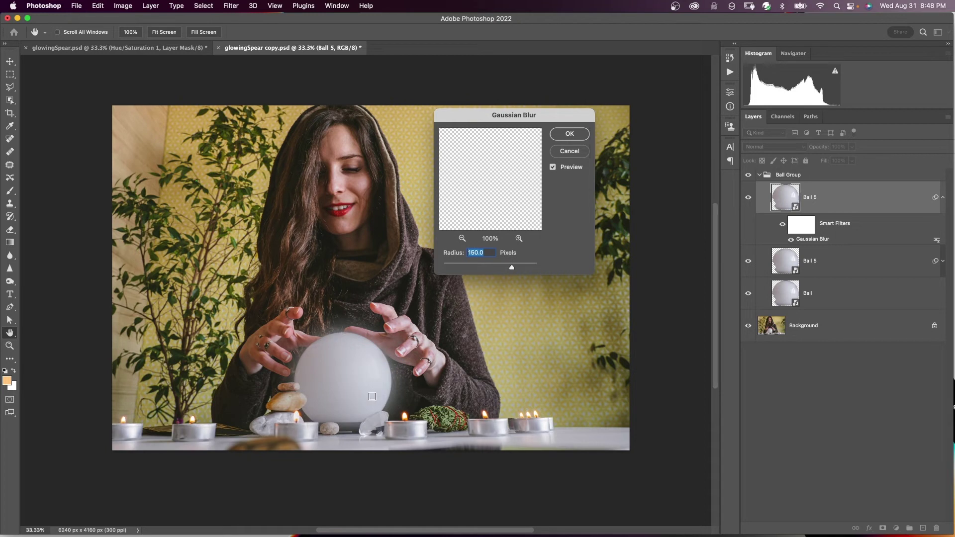
{"action": "left_click", "coordinate": [569, 133]}
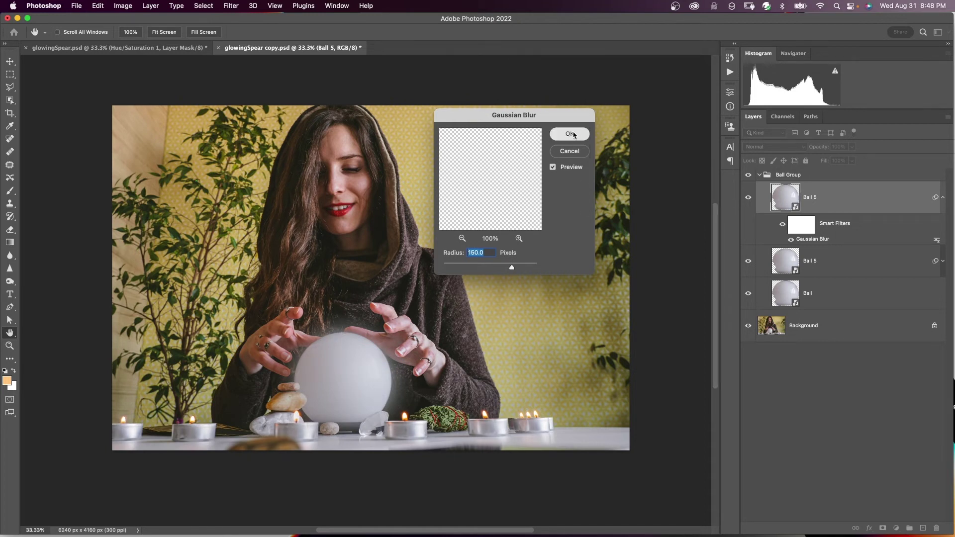
{"action": "type", "text": "Ball "}
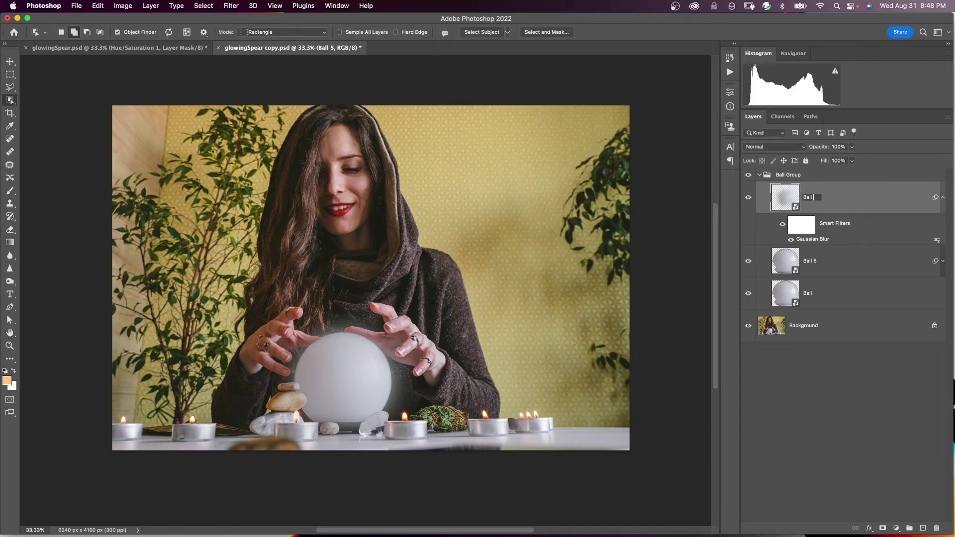
{"action": "type", "text": "150"}
{"action": "left_click", "coordinate": [868, 202]}
Duplicate Ball 150, change its blur radius to 300 px, and name it Ball 300.
{"action": "key", "text": "super+j"}
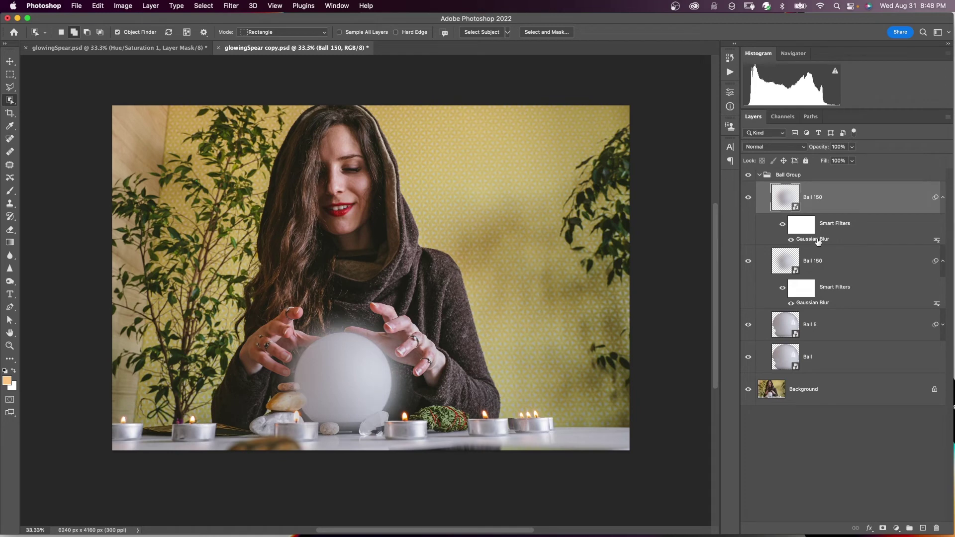
{"action": "double_click", "coordinate": [818, 240]}
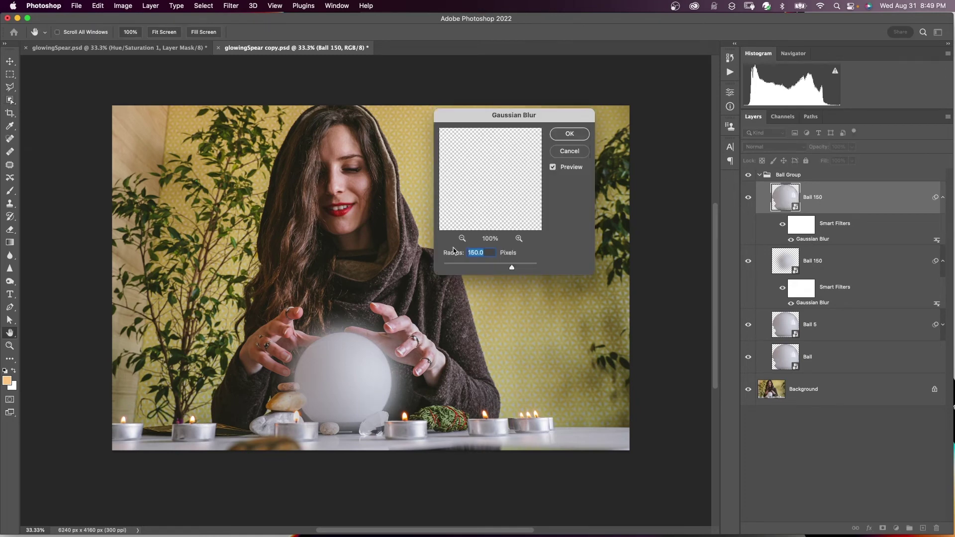
{"action": "type", "text": "300"}
{"action": "left_click", "coordinate": [567, 134]}
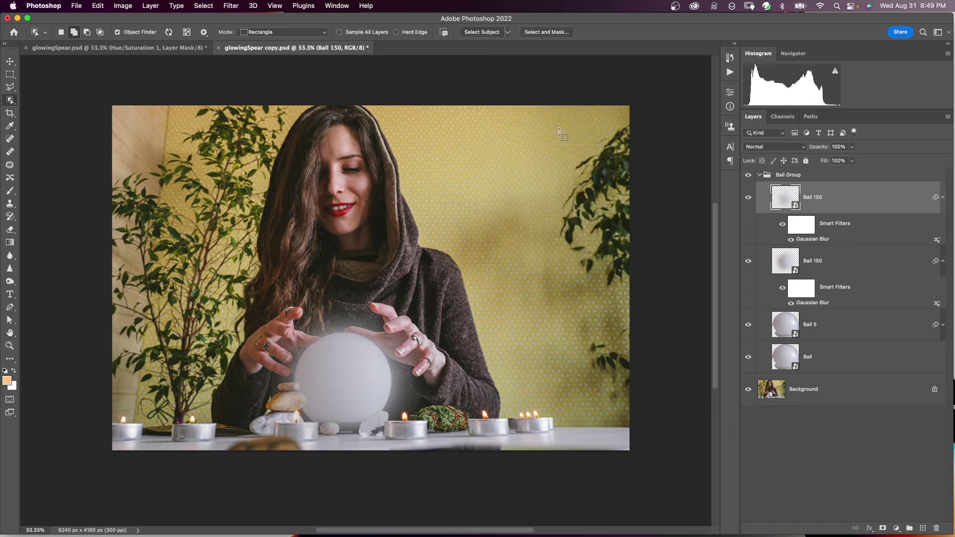
{"action": "double_click", "coordinate": [816, 197]}
{"action": "key", "text": "Right"}
{"action": "key", "text": "BackSpace"}
{"action": "type", "text": "300"}
{"action": "key", "text": "Return"}
{"action": "key", "text": "alt+bracketright"}
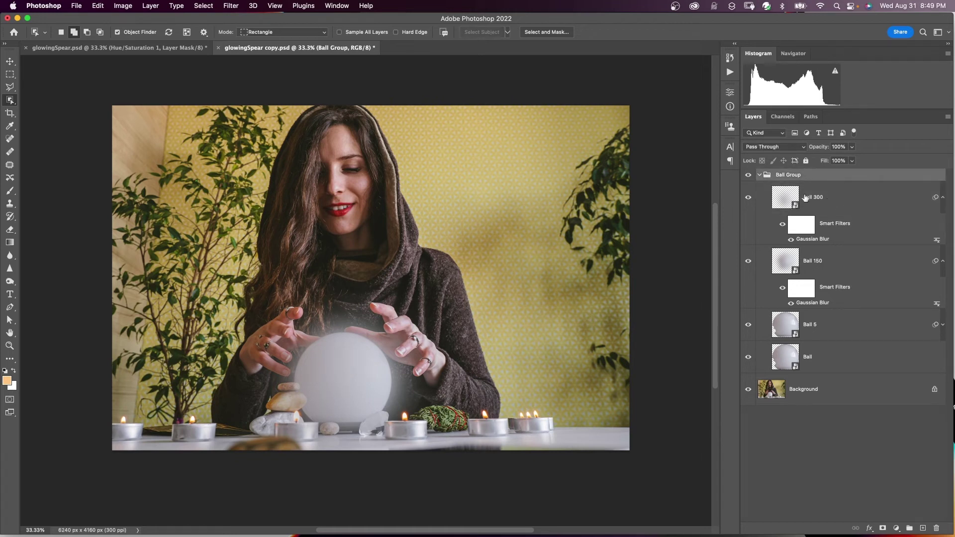
Add a colorized Hue/Saturation layer clipped to Ball Group: Hue 299, Saturation 79, Lightness -10.
{"action": "left_click", "coordinate": [760, 174]}
{"action": "left_click", "coordinate": [896, 529]}
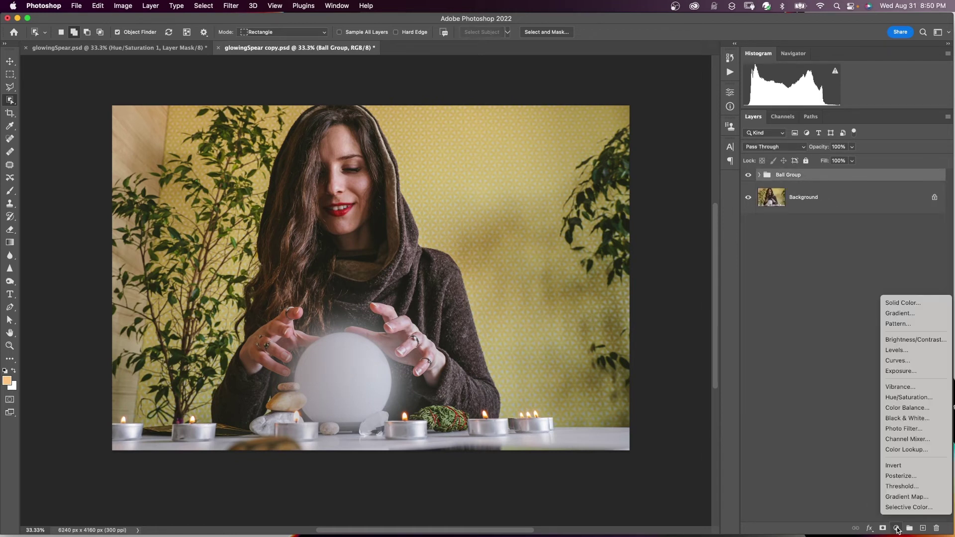
{"action": "left_click", "coordinate": [903, 397]}
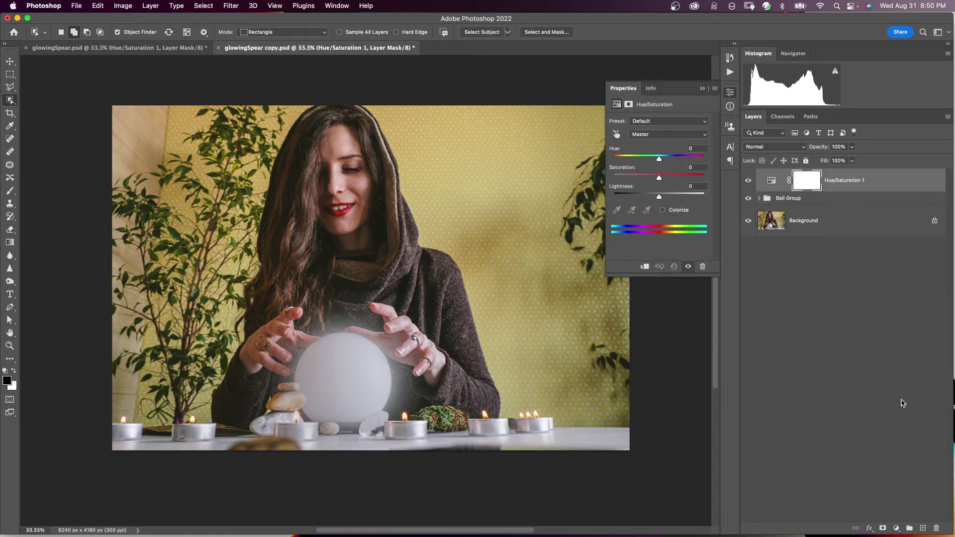
{"action": "left_click", "coordinate": [663, 211]}
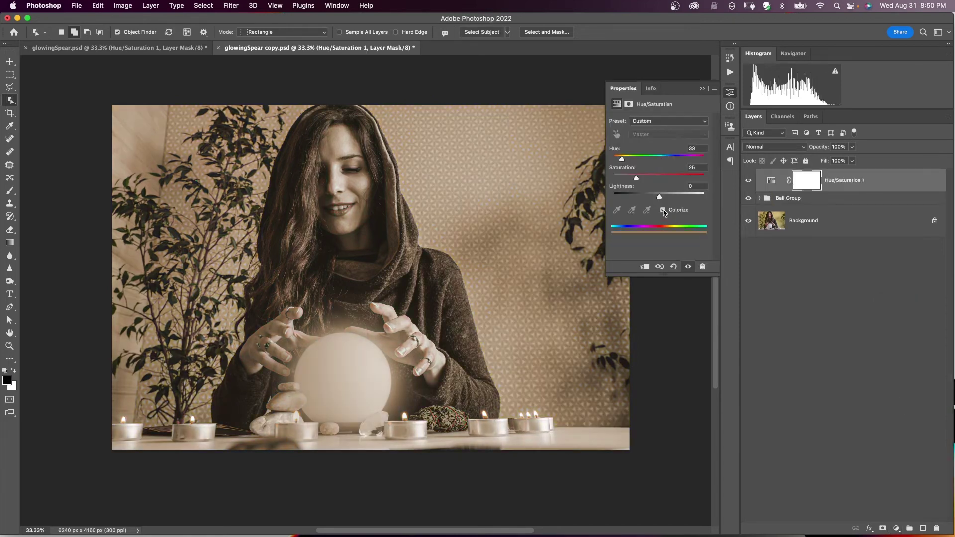
{"action": "left_click", "coordinate": [645, 267]}
{"action": "key", "text": "v"}
{"action": "left_click_drag", "start_coordinate": [636, 177], "coordinate": [686, 178]}
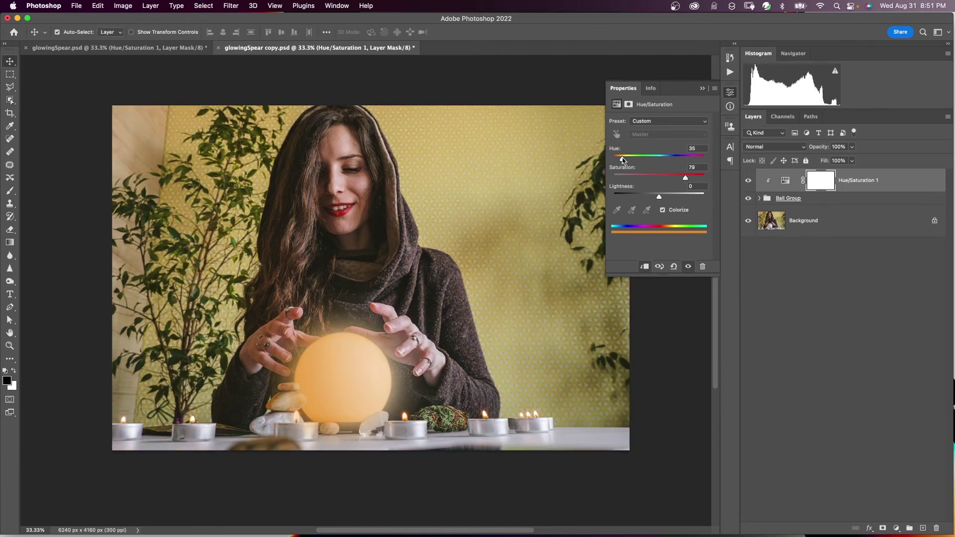
{"action": "left_click_drag", "start_coordinate": [621, 158], "coordinate": [689, 164]}
{"action": "mouse_move", "coordinate": [659, 197]}
{"action": "left_mouse_down"}
{"action": "mouse_move", "coordinate": [650, 199]}
{"action": "mouse_move", "coordinate": [657, 200]}
{"action": "left_mouse_up"}
{"action": "left_click", "coordinate": [702, 88]}
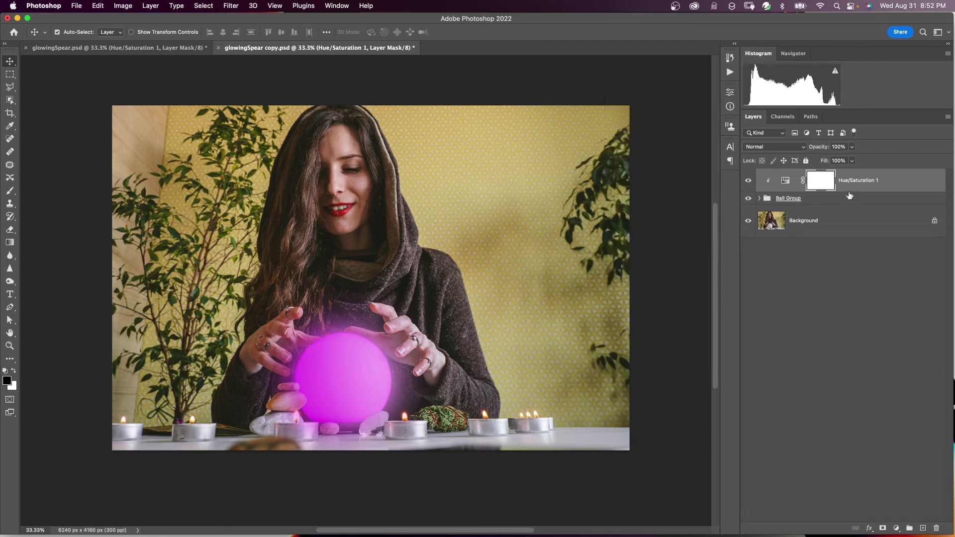
Add an Exposure adjustment layer above the Background layer.
{"action": "left_click", "coordinate": [853, 224]}
{"action": "left_click", "coordinate": [854, 225]}
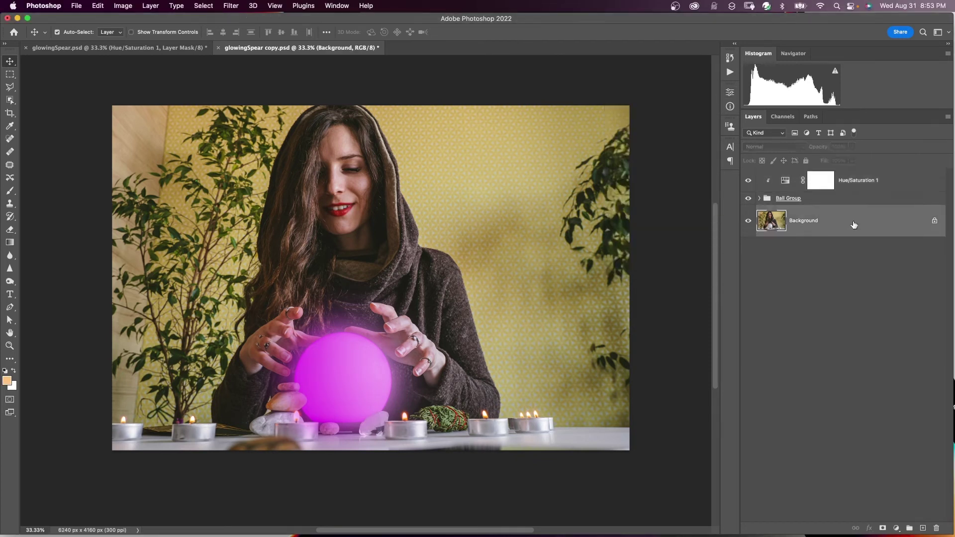
{"action": "left_click", "coordinate": [896, 529]}
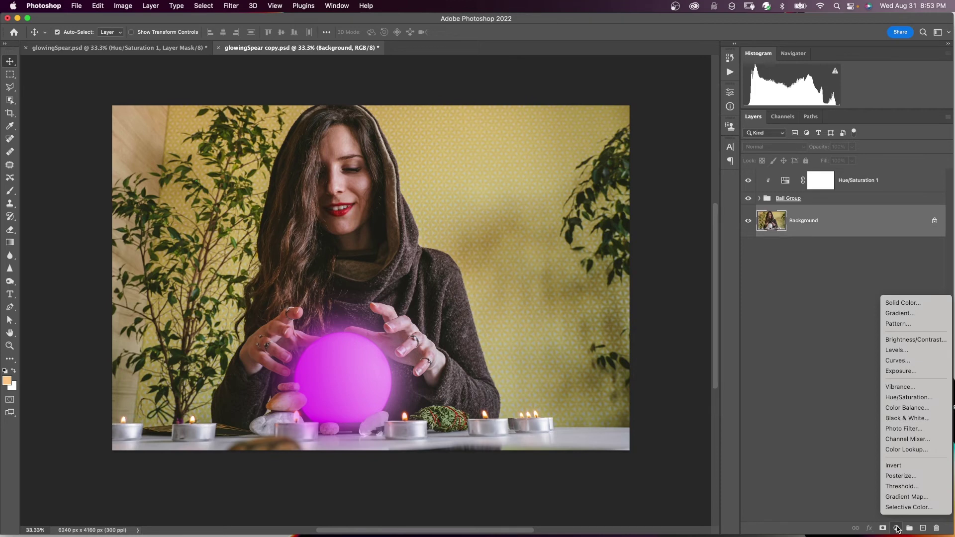
{"action": "left_click", "coordinate": [900, 370]}
Lower exposure slightly and gamma to 0.66, collapse the panel, and select the Exposure 1 mask.
{"action": "left_click_drag", "start_coordinate": [659, 145], "coordinate": [656, 146]}
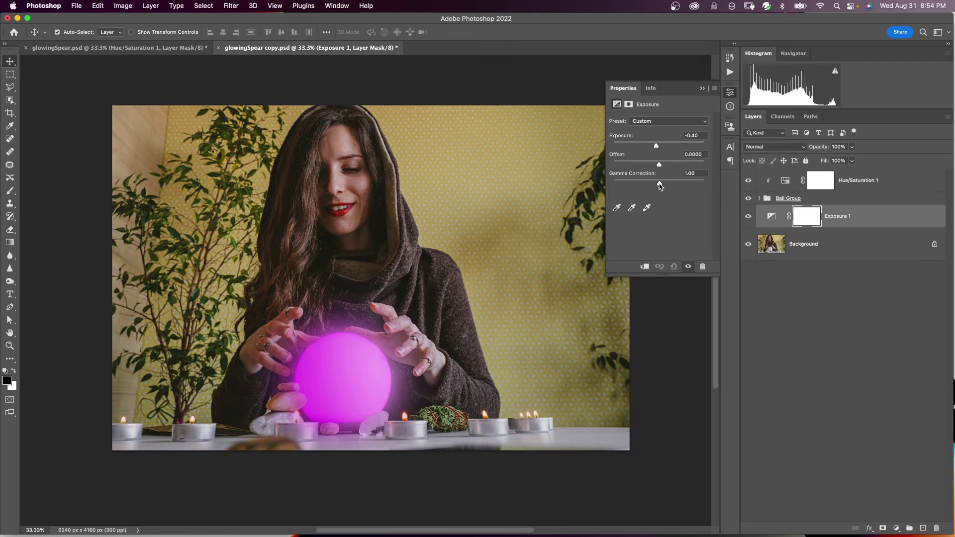
{"action": "left_click_drag", "start_coordinate": [660, 185], "coordinate": [671, 185]}
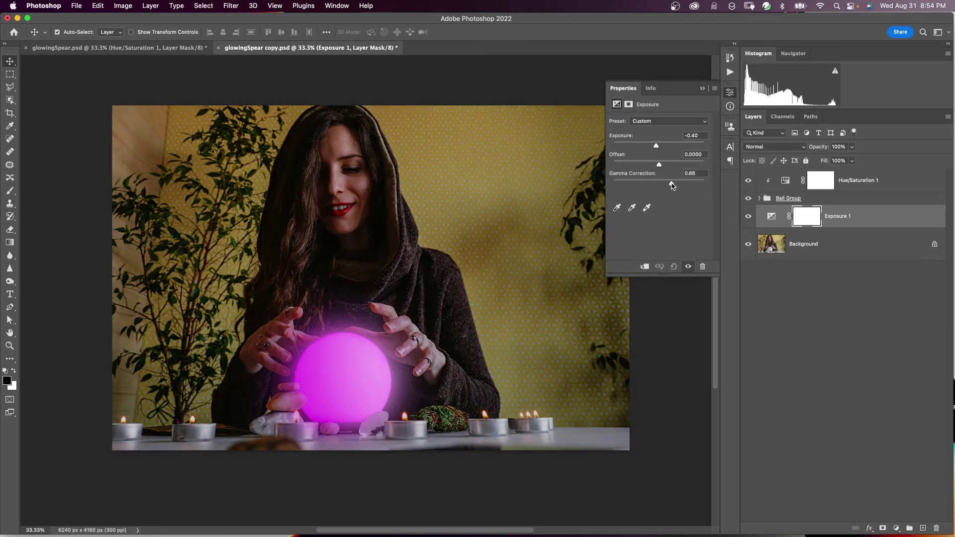
{"action": "left_click", "coordinate": [702, 88]}
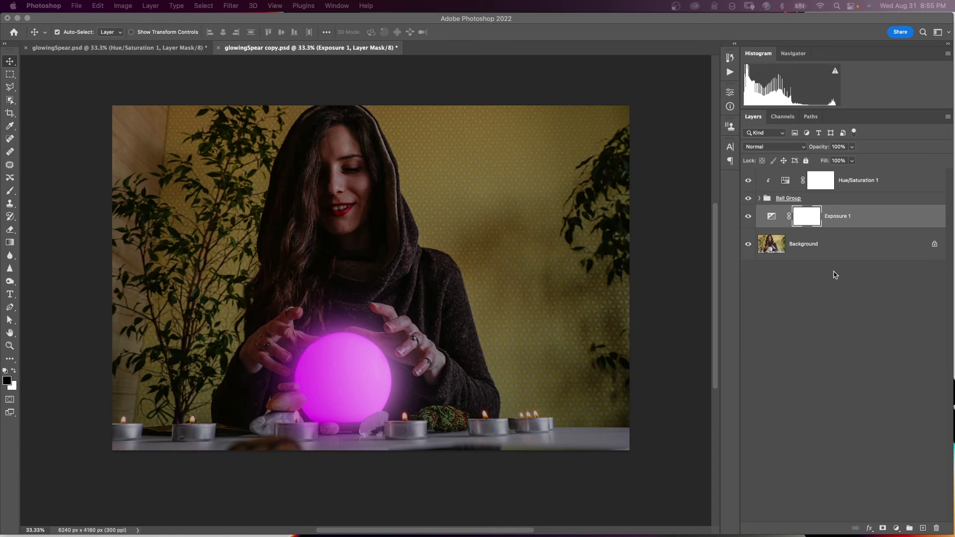
{"action": "left_click", "coordinate": [809, 219]}
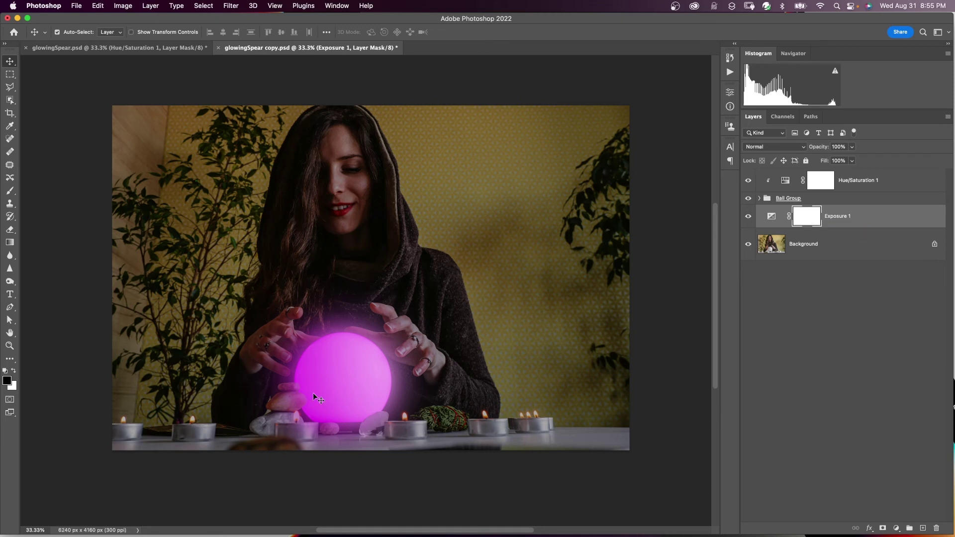
Set up a large soft brush at 28% flow and dab black over the hand area.
{"action": "left_click", "coordinate": [10, 190]}
{"action": "left_click", "coordinate": [72, 33]}
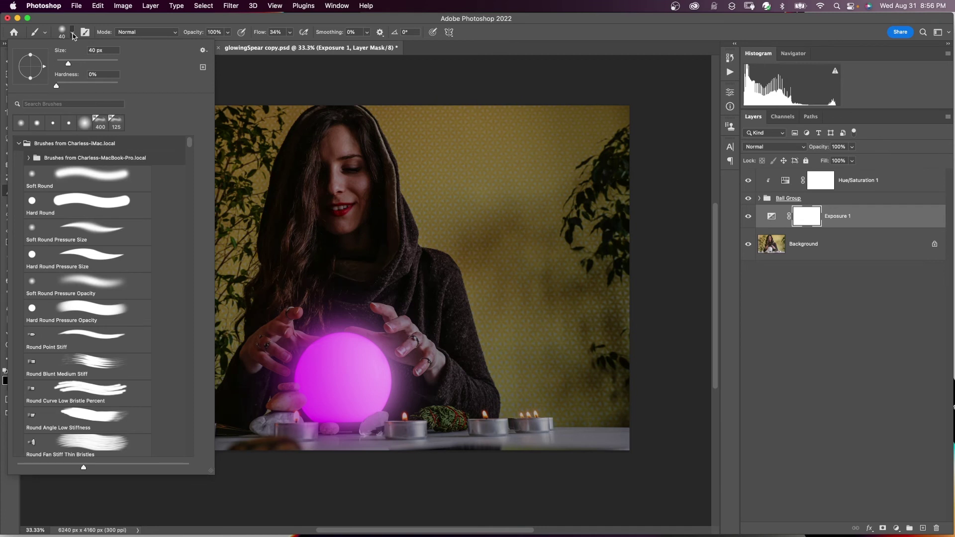
{"action": "left_click", "coordinate": [72, 34]}
{"action": "key", "text": "bracketright"}
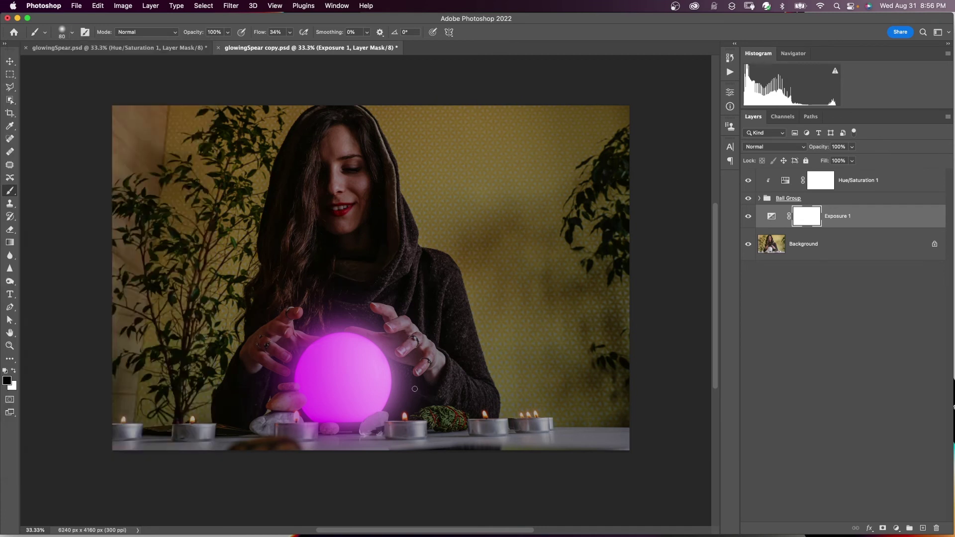
{"action": "key", "text": "bracketright"}
{"action": "key", "text": "bracketright"}
{"action": "key", "text": "bracketright"}
{"action": "key", "text": "bracketright"}
{"action": "key", "text": "bracketright"}
{"action": "key", "text": "bracketright"}
{"action": "key", "text": "bracketright"}
{"action": "key", "text": "bracketright"}
{"action": "key", "text": "bracketright"}
{"action": "key", "text": "bracketright"}
{"action": "left_click", "coordinate": [409, 344]}
{"action": "left_click", "coordinate": [290, 32]}
{"action": "left_click_drag", "start_coordinate": [294, 45], "coordinate": [292, 46]}
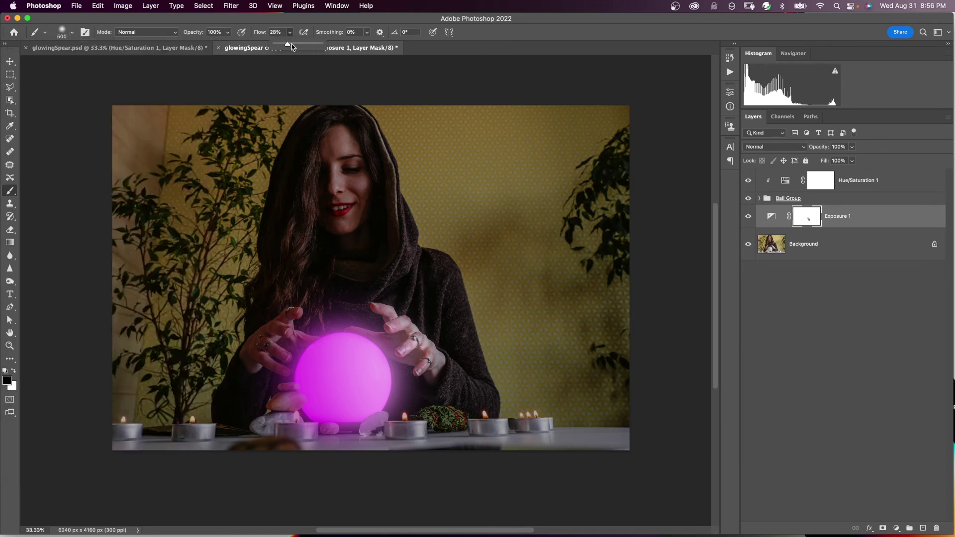
Paint black over the left hand, table, neck and right hand, enlarging the brush to 600 px.
{"action": "left_click", "coordinate": [279, 338]}
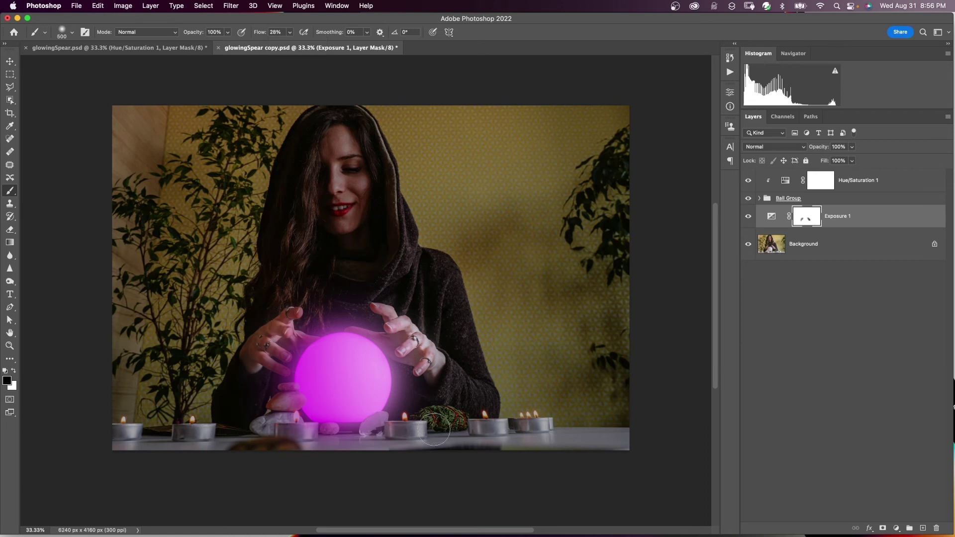
{"action": "mouse_move", "coordinate": [434, 429]}
{"action": "left_mouse_down"}
{"action": "mouse_move", "coordinate": [363, 445]}
{"action": "mouse_move", "coordinate": [264, 431]}
{"action": "mouse_move", "coordinate": [265, 400]}
{"action": "mouse_move", "coordinate": [345, 435]}
{"action": "left_mouse_up"}
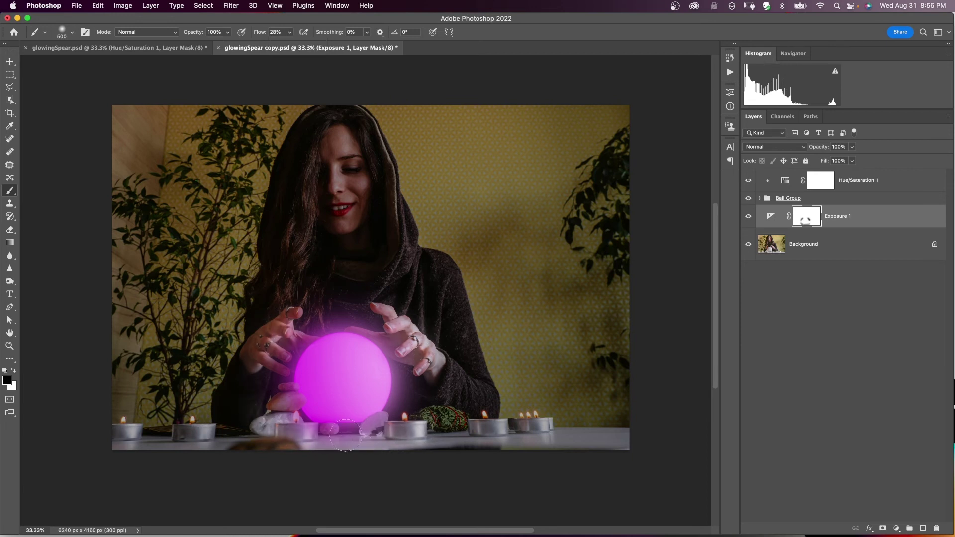
{"action": "mouse_move", "coordinate": [368, 228]}
{"action": "left_mouse_down"}
{"action": "mouse_move", "coordinate": [377, 255]}
{"action": "mouse_move", "coordinate": [376, 245]}
{"action": "mouse_move", "coordinate": [320, 311]}
{"action": "mouse_move", "coordinate": [308, 252]}
{"action": "mouse_move", "coordinate": [349, 313]}
{"action": "mouse_move", "coordinate": [405, 252]}
{"action": "mouse_move", "coordinate": [401, 313]}
{"action": "mouse_move", "coordinate": [403, 274]}
{"action": "mouse_move", "coordinate": [388, 318]}
{"action": "mouse_move", "coordinate": [336, 272]}
{"action": "mouse_move", "coordinate": [368, 213]}
{"action": "mouse_move", "coordinate": [276, 250]}
{"action": "left_mouse_up"}
{"action": "key", "text": "bracketright"}
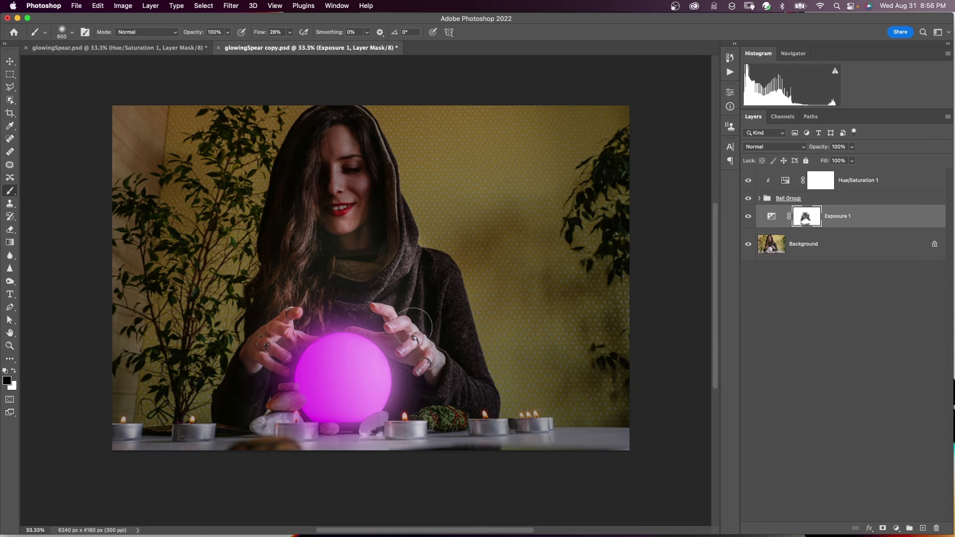
{"action": "mouse_move", "coordinate": [434, 378]}
{"action": "left_mouse_down"}
{"action": "mouse_move", "coordinate": [413, 417]}
{"action": "mouse_move", "coordinate": [447, 395]}
{"action": "left_mouse_up"}
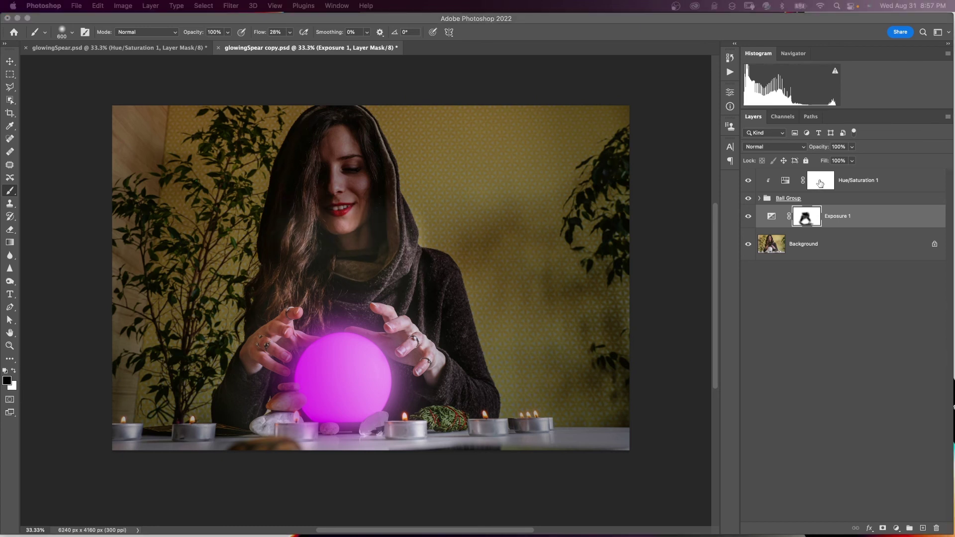
Duplicate the ball's Hue/Saturation layer below Ball Group and invert the copy's mask to black.
{"action": "left_click", "coordinate": [820, 181]}
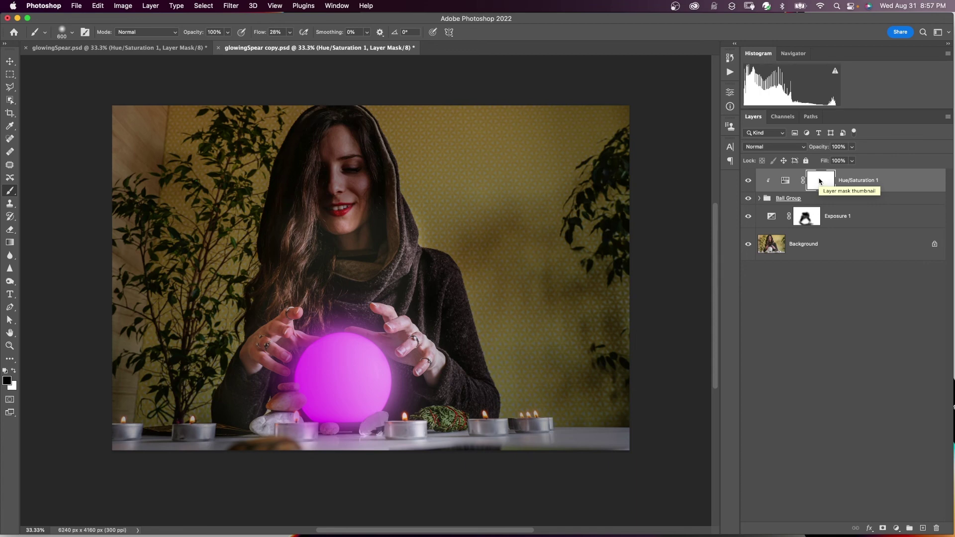
{"action": "key", "text": "super+v"}
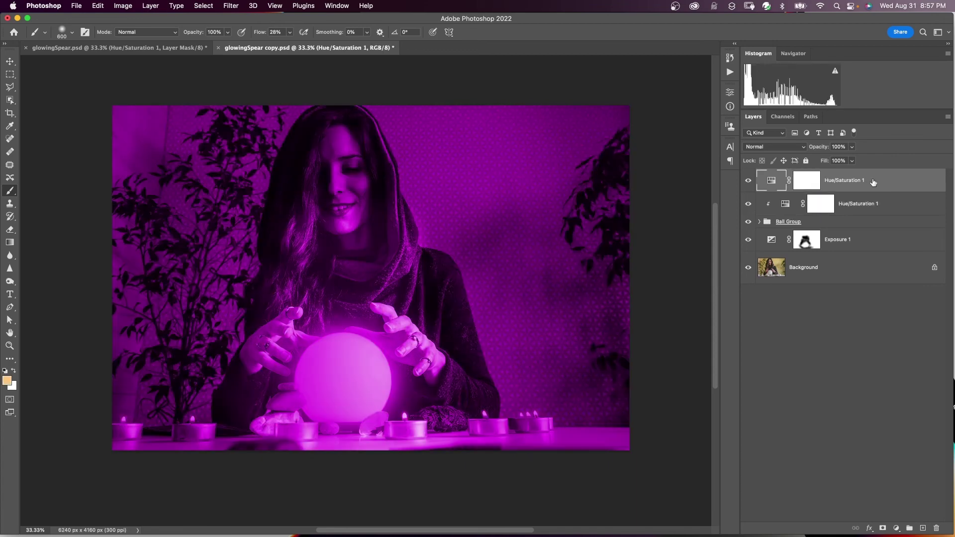
{"action": "key", "text": "super+z"}
{"action": "key", "text": "super+z"}
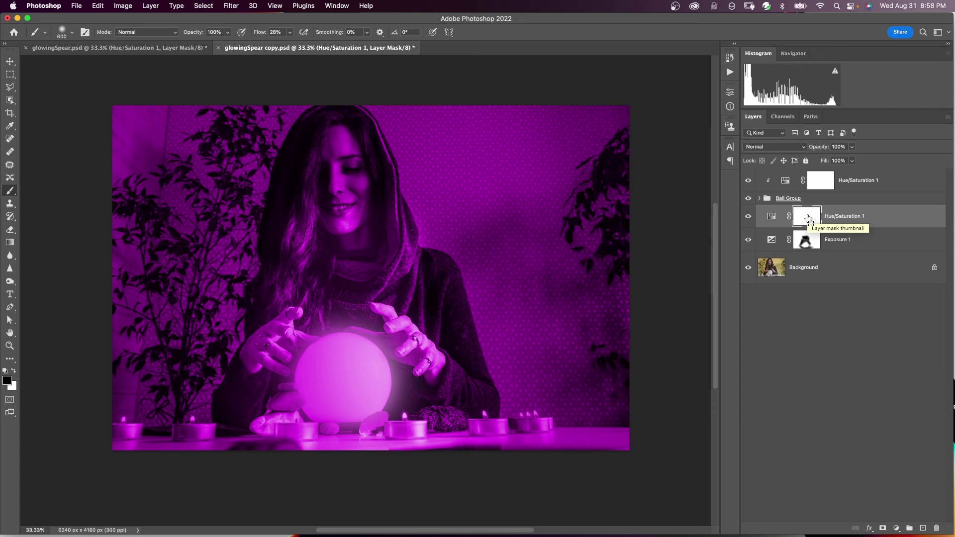
{"action": "key", "text": "super+i"}
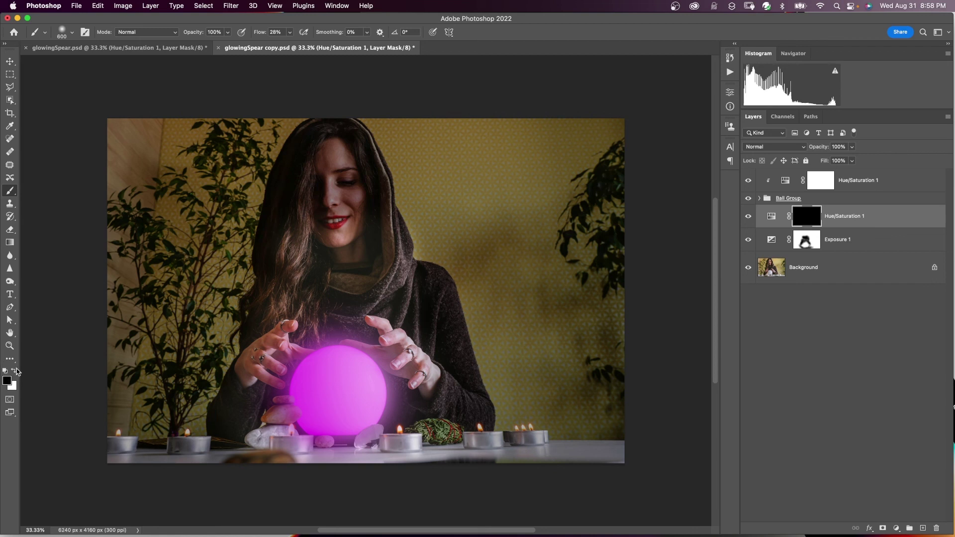
Paint white on the copy's mask over both hands, hair, scarf, stones, candles and table edge.
{"action": "left_click", "coordinate": [15, 370]}
{"action": "left_click_drag", "start_coordinate": [260, 352], "coordinate": [246, 373]}
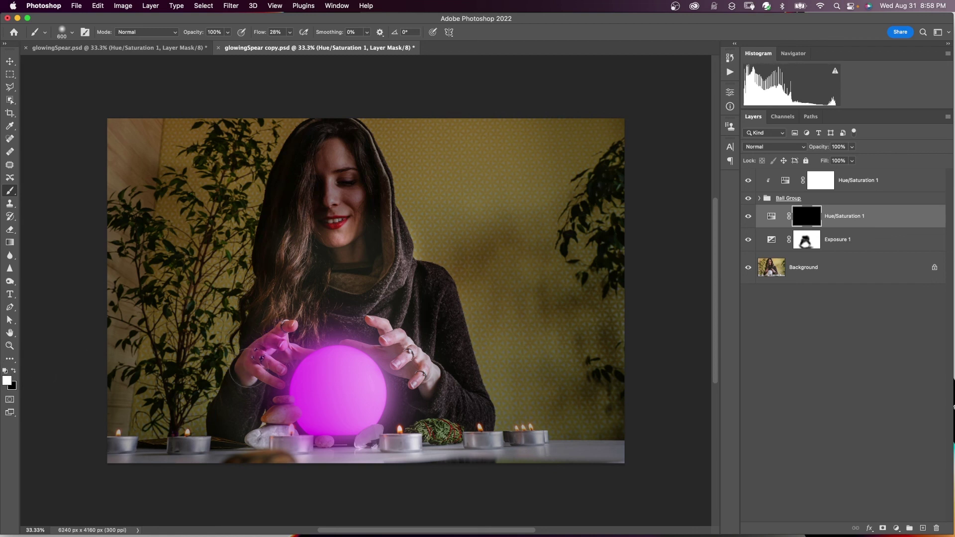
{"action": "left_click_drag", "start_coordinate": [397, 325], "coordinate": [444, 364]}
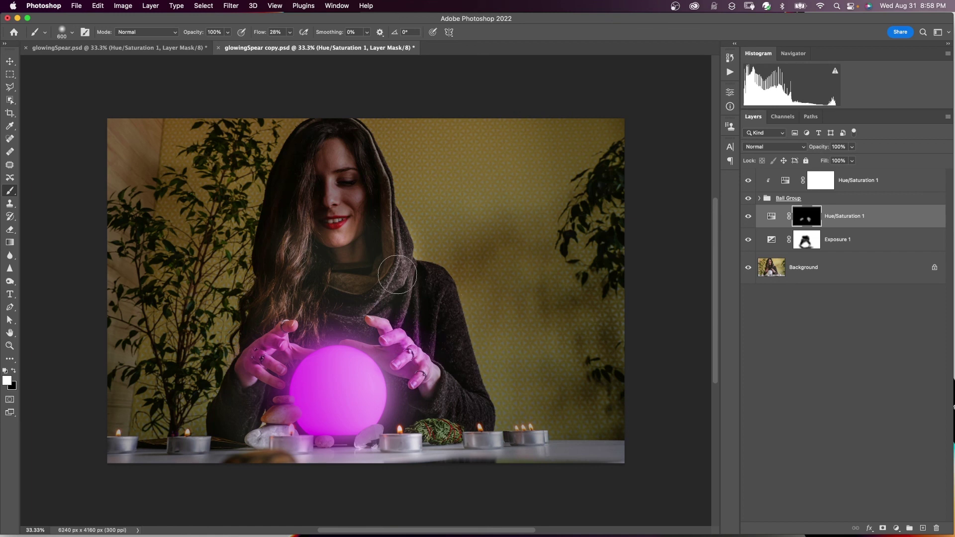
{"action": "mouse_move", "coordinate": [397, 274]}
{"action": "left_mouse_down"}
{"action": "mouse_move", "coordinate": [371, 249]}
{"action": "mouse_move", "coordinate": [263, 260]}
{"action": "mouse_move", "coordinate": [391, 275]}
{"action": "mouse_move", "coordinate": [315, 345]}
{"action": "mouse_move", "coordinate": [451, 312]}
{"action": "left_mouse_up"}
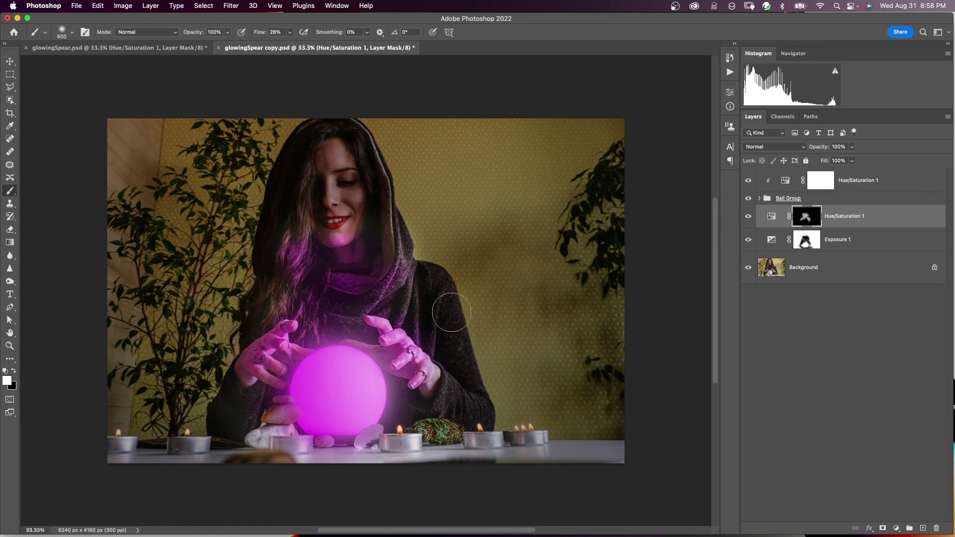
{"action": "mouse_move", "coordinate": [399, 422]}
{"action": "left_mouse_down"}
{"action": "mouse_move", "coordinate": [272, 408]}
{"action": "mouse_move", "coordinate": [310, 467]}
{"action": "mouse_move", "coordinate": [288, 453]}
{"action": "mouse_move", "coordinate": [433, 391]}
{"action": "mouse_move", "coordinate": [435, 363]}
{"action": "mouse_move", "coordinate": [400, 314]}
{"action": "mouse_move", "coordinate": [391, 277]}
{"action": "mouse_move", "coordinate": [324, 257]}
{"action": "mouse_move", "coordinate": [409, 230]}
{"action": "mouse_move", "coordinate": [303, 256]}
{"action": "mouse_move", "coordinate": [284, 312]}
{"action": "mouse_move", "coordinate": [384, 302]}
{"action": "mouse_move", "coordinate": [377, 335]}
{"action": "mouse_move", "coordinate": [354, 329]}
{"action": "mouse_move", "coordinate": [372, 206]}
{"action": "mouse_move", "coordinate": [437, 292]}
{"action": "mouse_move", "coordinate": [435, 281]}
{"action": "left_mouse_up"}
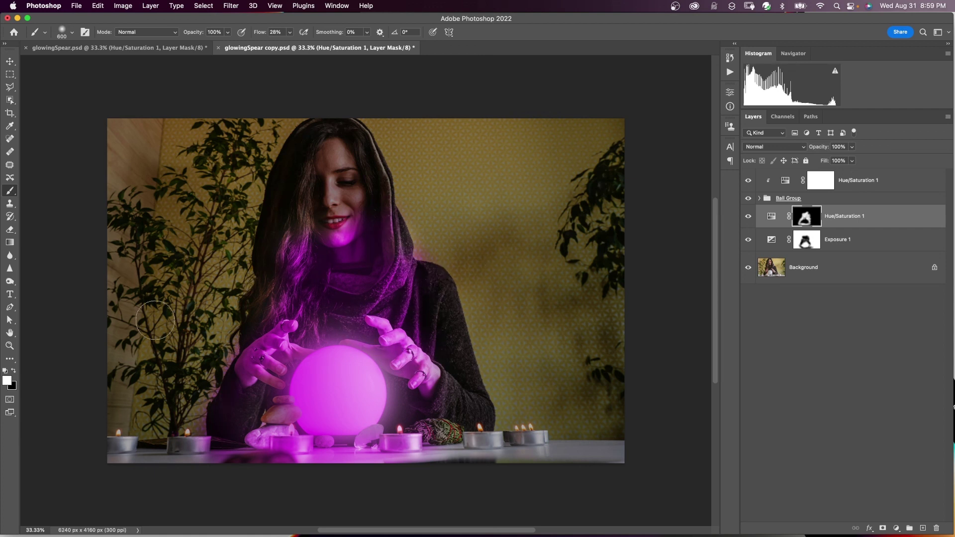
Erase the pink glow beside the hood edge and add a touch of magenta right of the chin.
{"action": "left_click", "coordinate": [14, 371]}
{"action": "mouse_move", "coordinate": [422, 238]}
{"action": "left_mouse_down"}
{"action": "mouse_move", "coordinate": [438, 260]}
{"action": "mouse_move", "coordinate": [419, 243]}
{"action": "mouse_move", "coordinate": [456, 261]}
{"action": "mouse_move", "coordinate": [486, 242]}
{"action": "left_mouse_up"}
{"action": "left_click", "coordinate": [14, 371]}
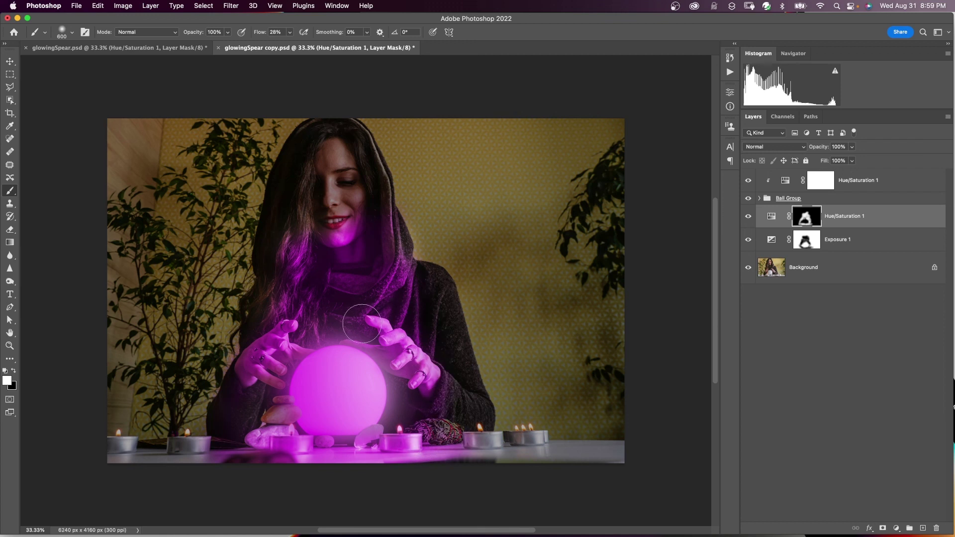
{"action": "left_click_drag", "start_coordinate": [380, 238], "coordinate": [363, 235]}
Lower the magenta spill layer's opacity to 89% and compare before and after.
{"action": "left_click", "coordinate": [852, 147]}
{"action": "left_click_drag", "start_coordinate": [853, 161], "coordinate": [851, 163]}
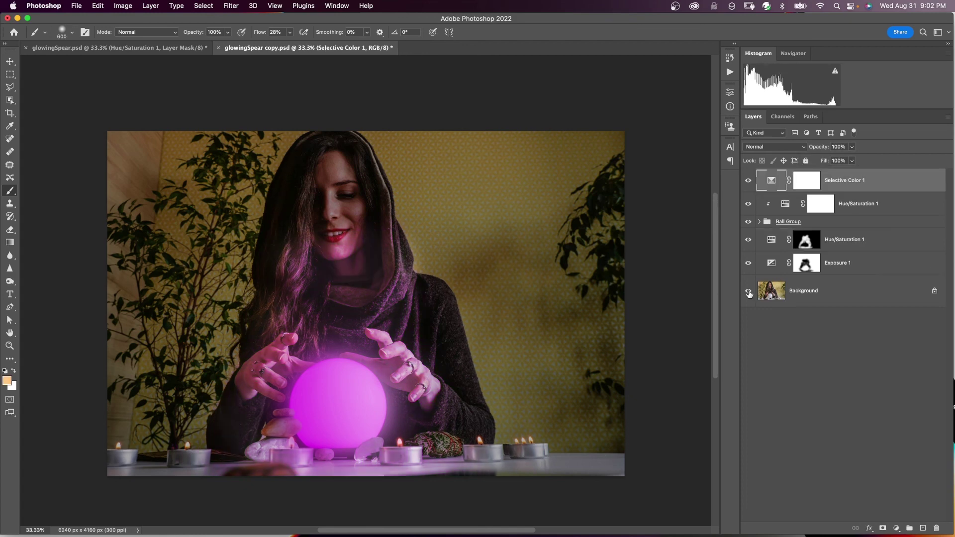
{"action": "left_click", "coordinate": [747, 290], "text": "alt"}
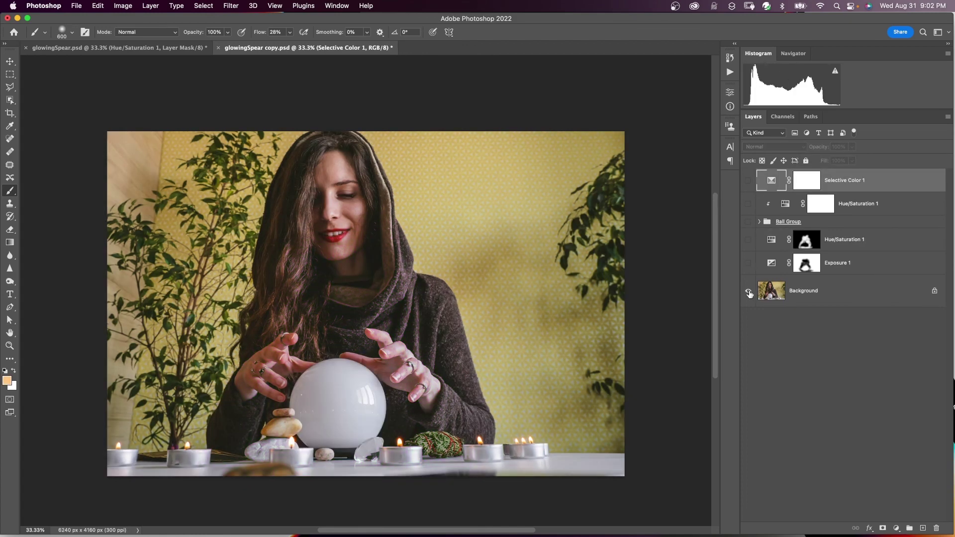
{"action": "left_click", "coordinate": [748, 293], "text": "alt"}
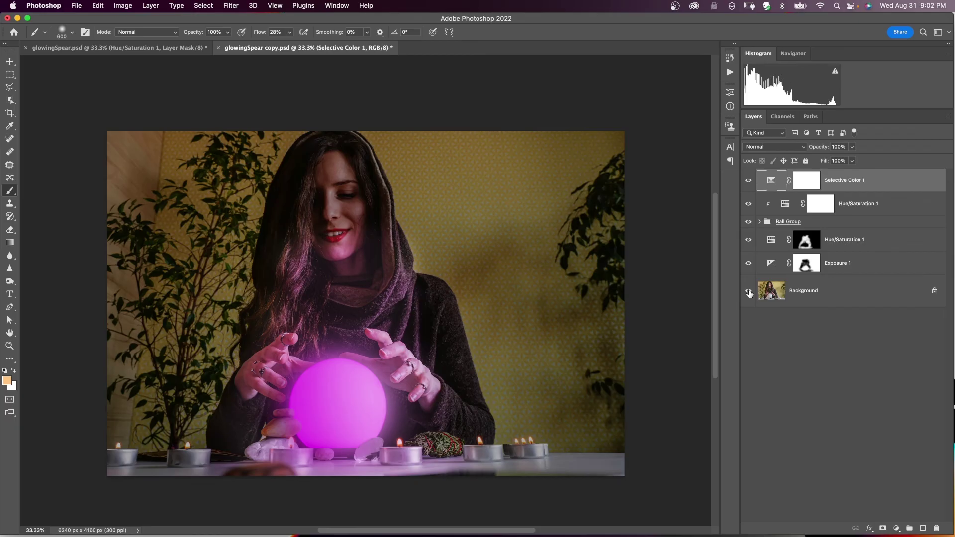